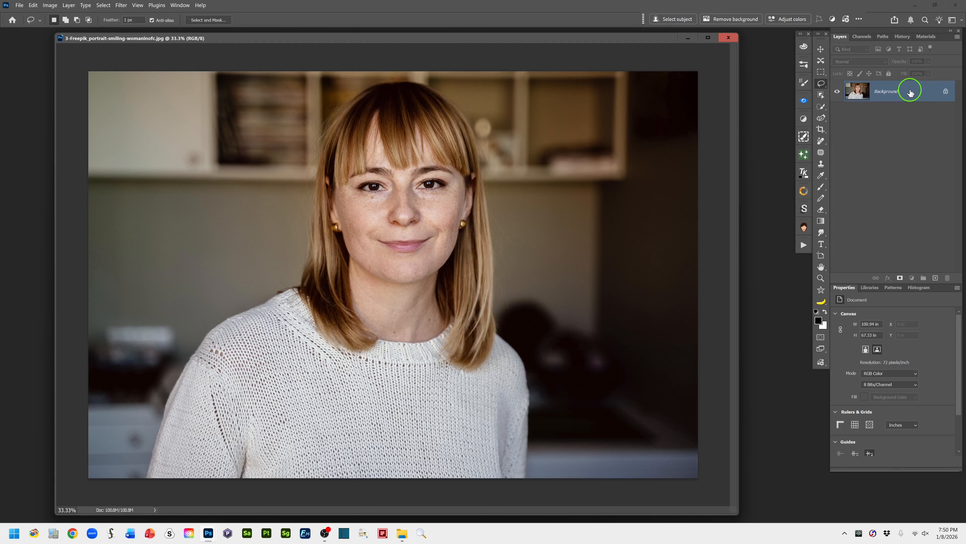
Step: Duplicate the Background layer and remove the background from the copy
drag(921, 96, 937, 281)
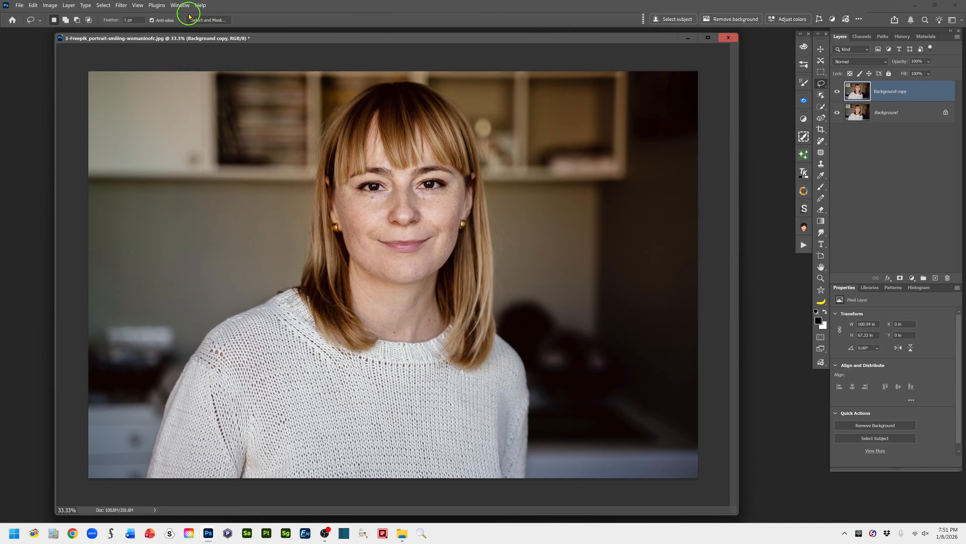
click(179, 6)
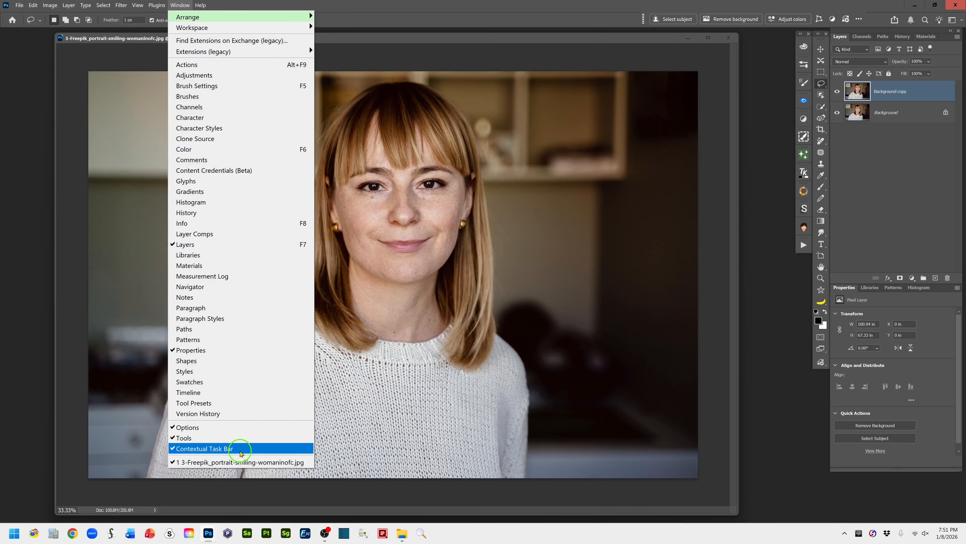
click(441, 8)
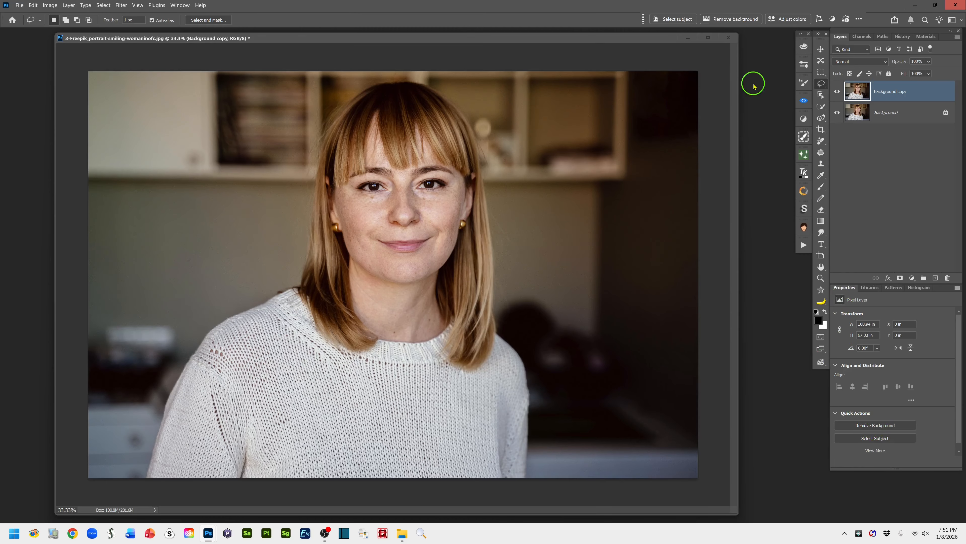
click(731, 22)
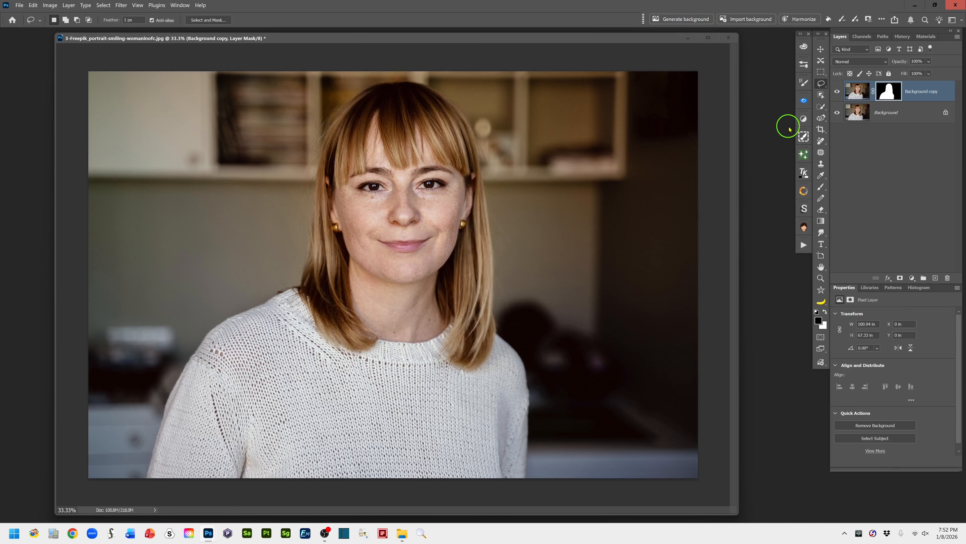
Step: Check the Background copy's layer mask on its own, and hide the original Background layer
alt+click(890, 94)
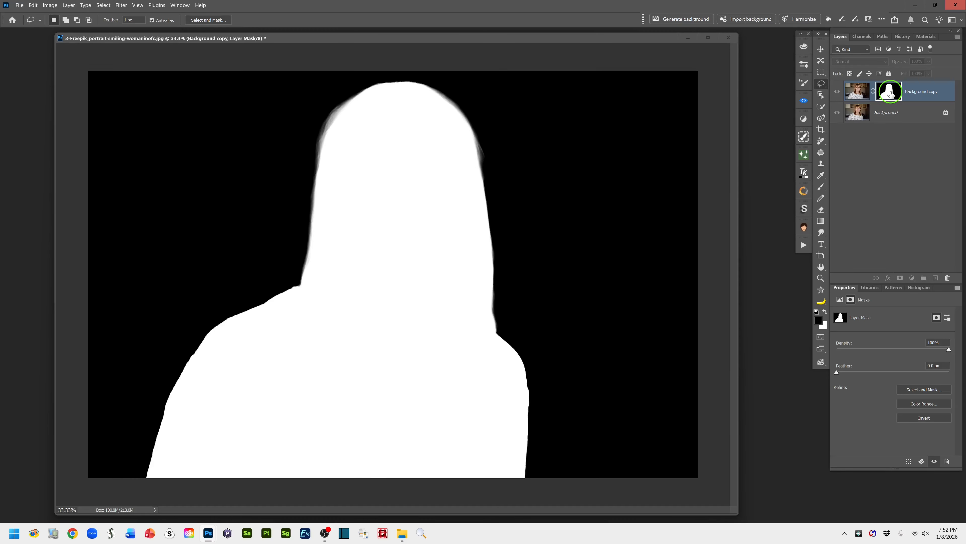
alt+click(891, 94)
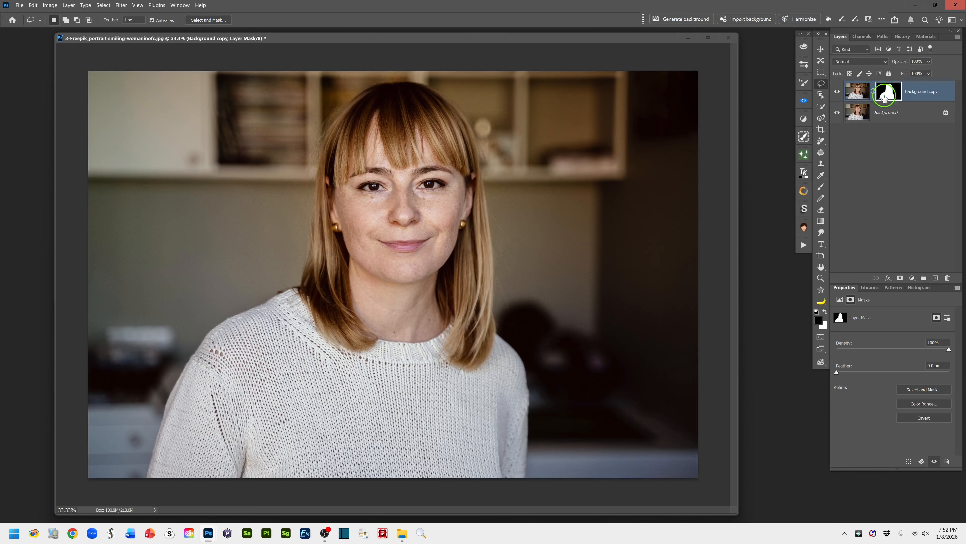
click(837, 113)
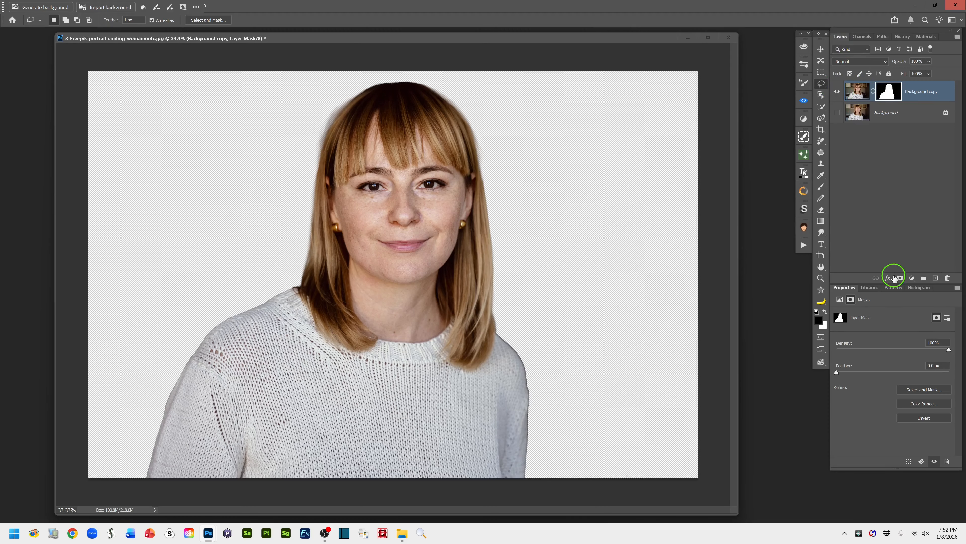
Step: Add a solid color fill layer in pure white (RGB 255, 255, 255) and place it beneath the masked portrait layer
click(912, 279)
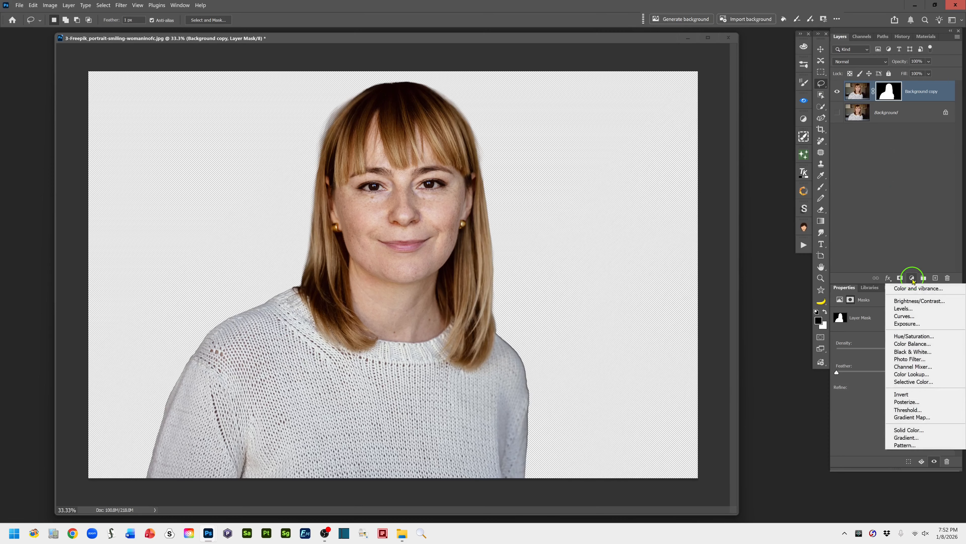
click(929, 430)
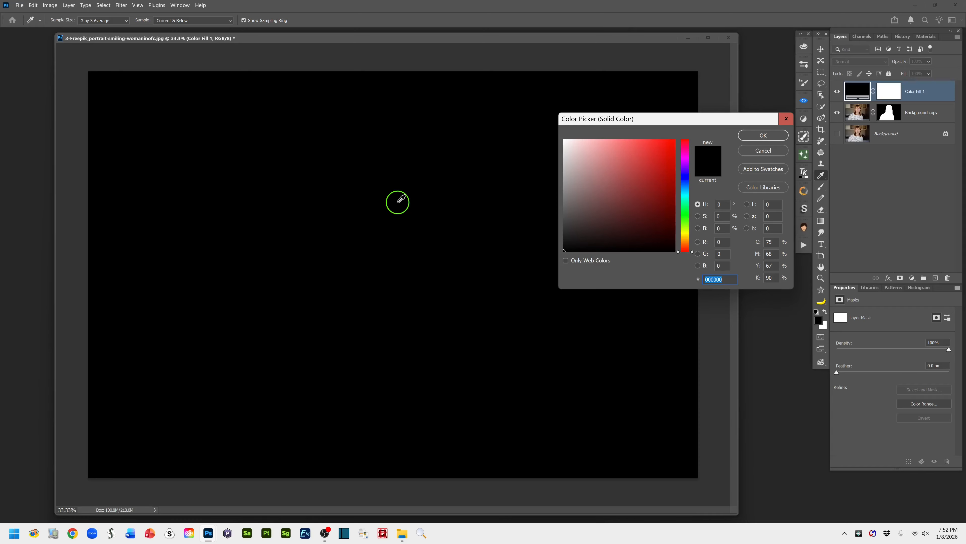
click(563, 140)
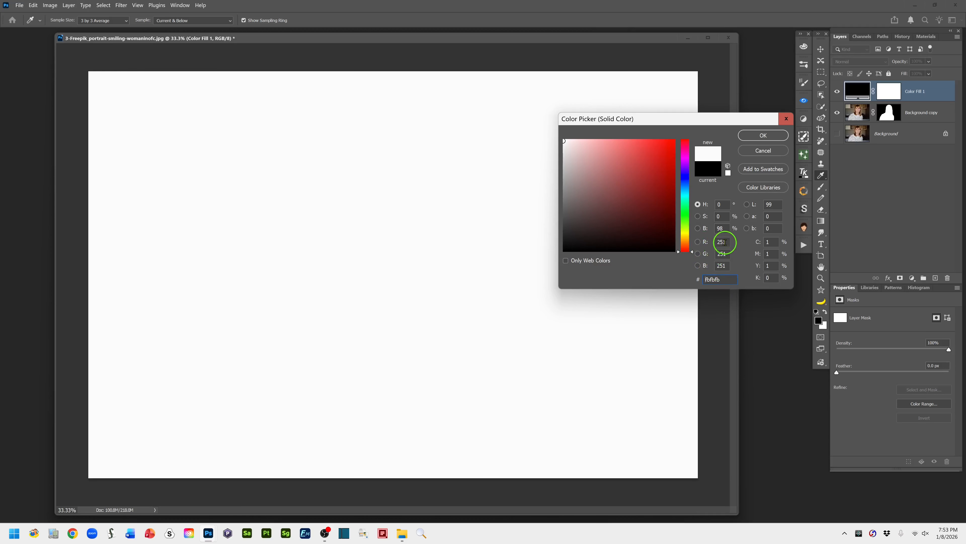
drag(722, 242, 726, 241)
text(5)
drag(722, 253, 725, 253)
text(5)
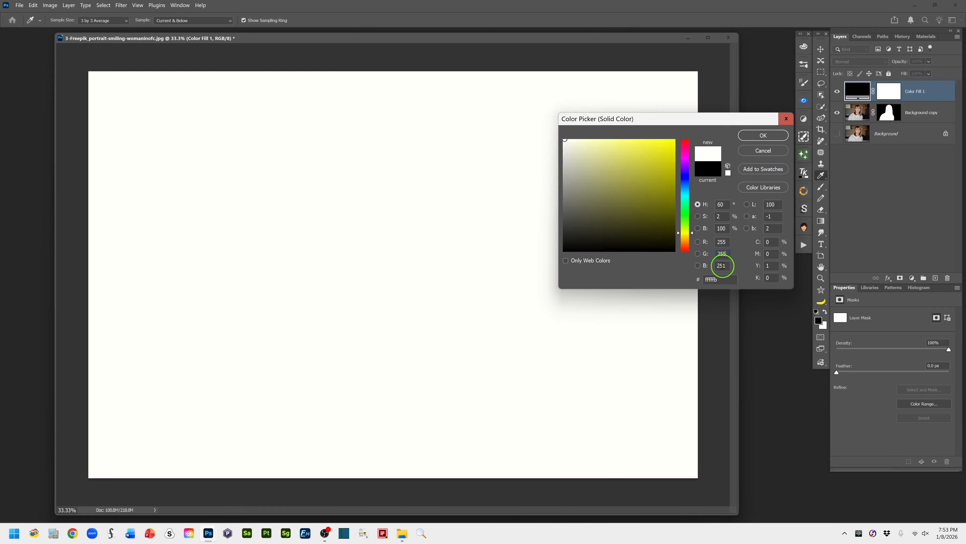
text(5)
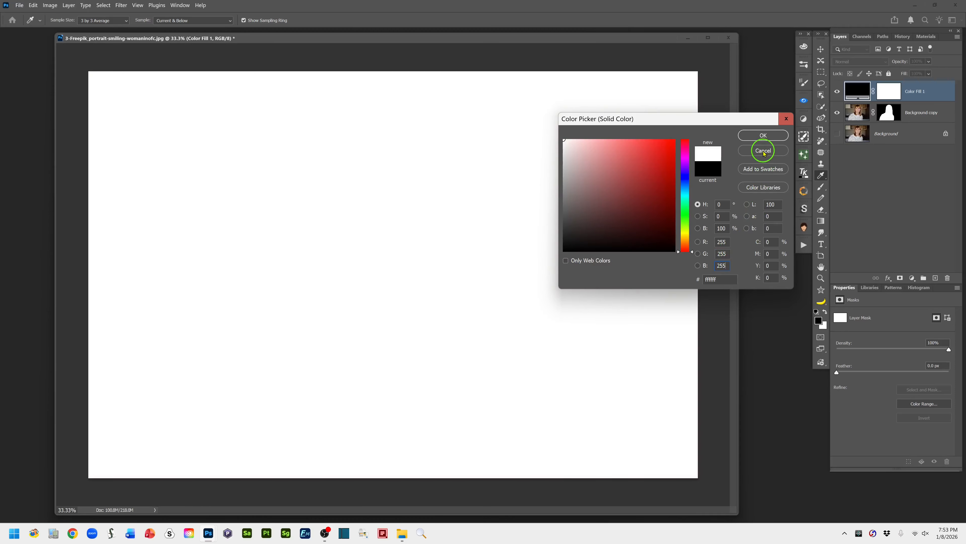
click(764, 136)
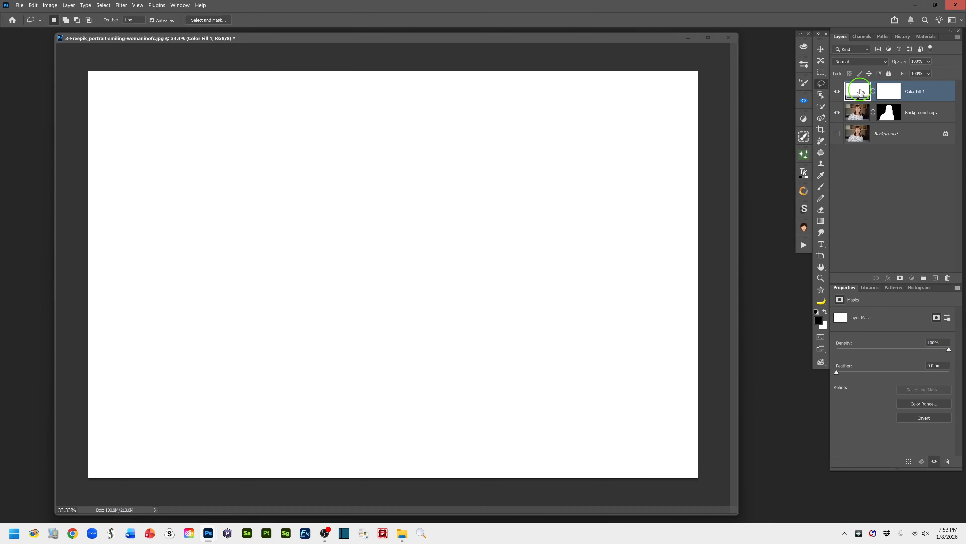
drag(860, 90, 856, 116)
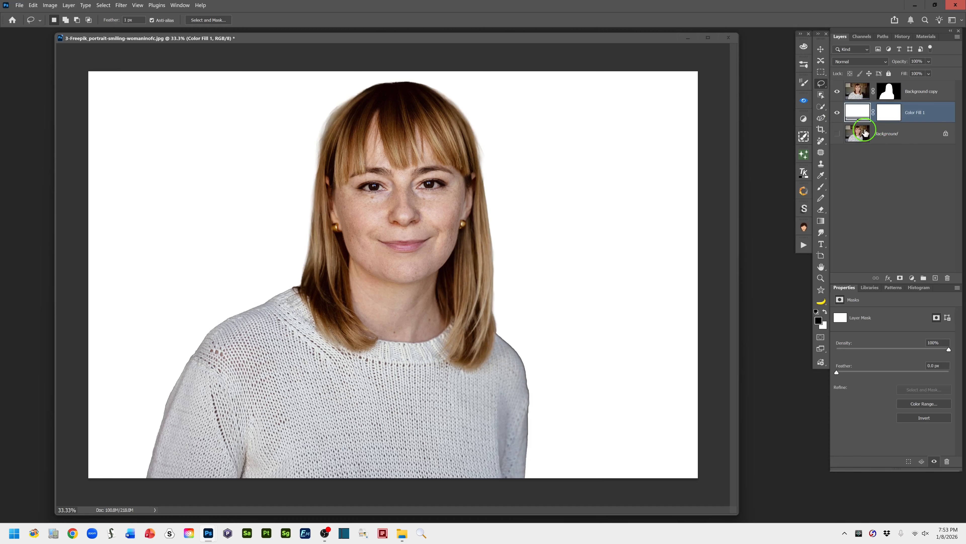
Step: Stamp all visible layers onto a new layer above the Background copy and name it "stamp layer"
click(857, 92)
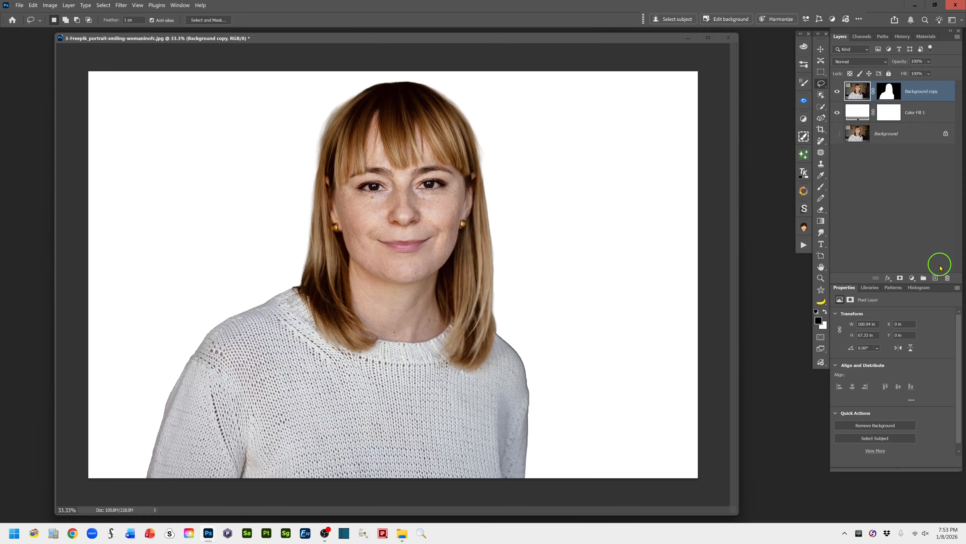
click(936, 281)
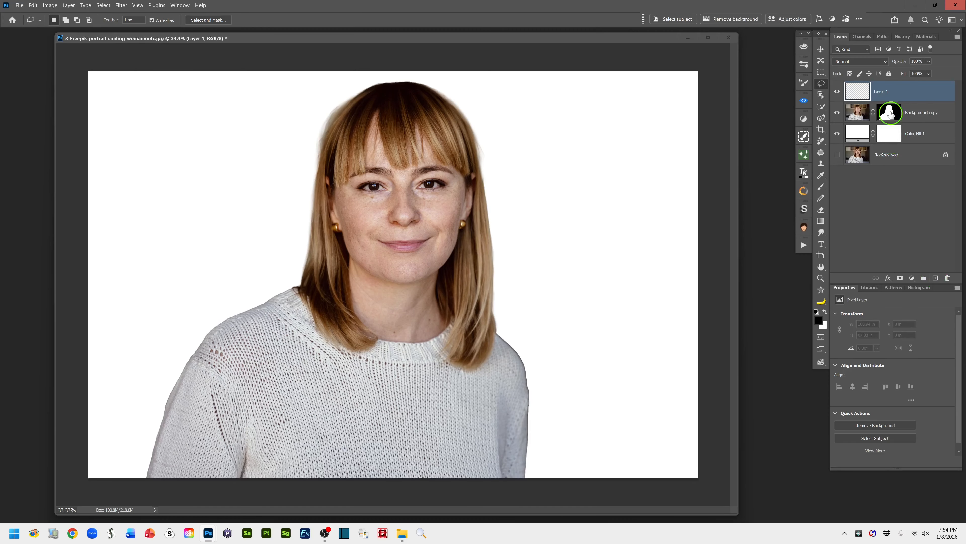
click(856, 100)
key(ctrl+shift+alt+e)
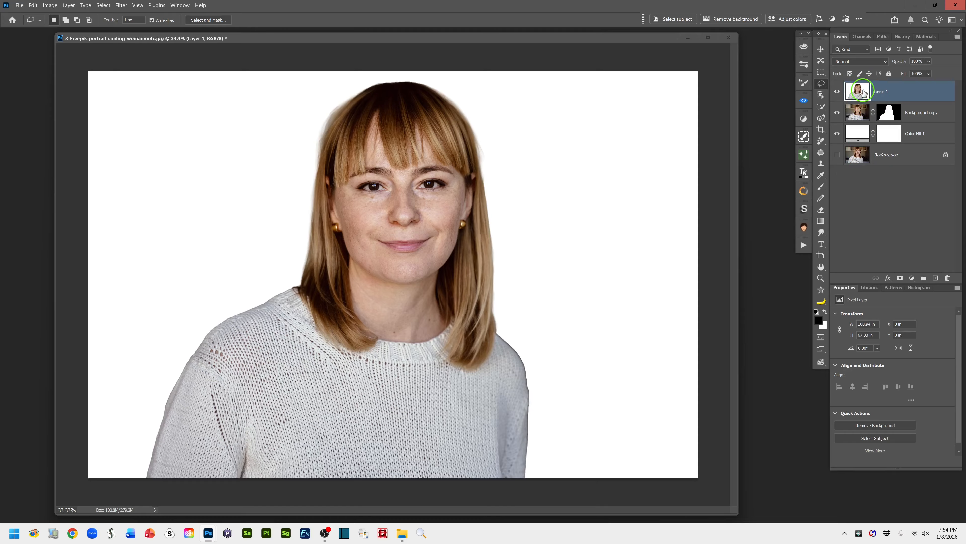
double_click(880, 92)
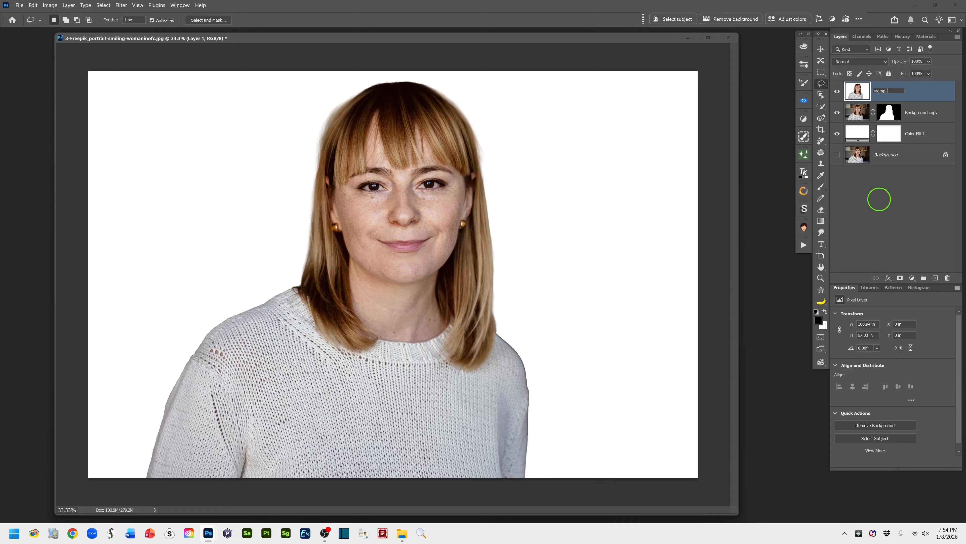
click(923, 91)
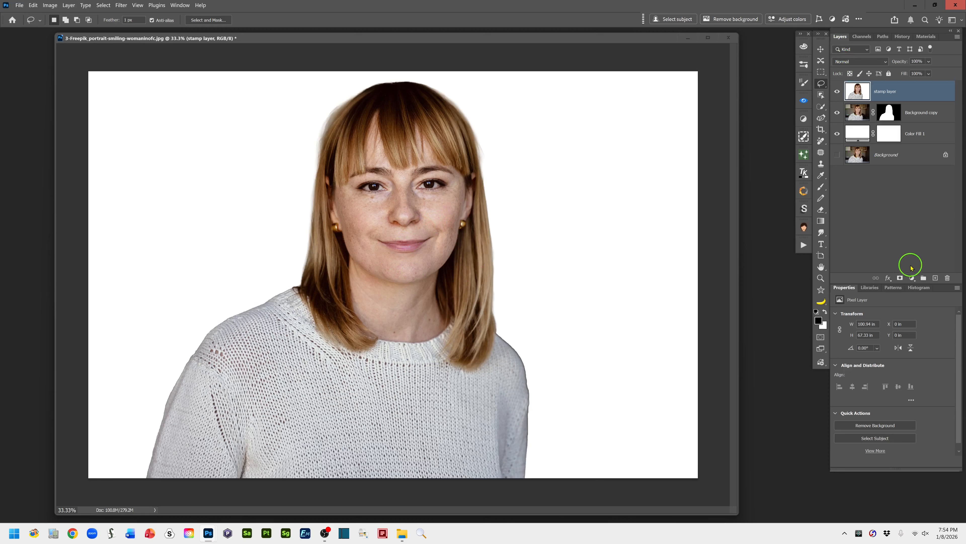
Step: Add a Threshold adjustment layer above the stamp layer and set its threshold level to 134
click(912, 279)
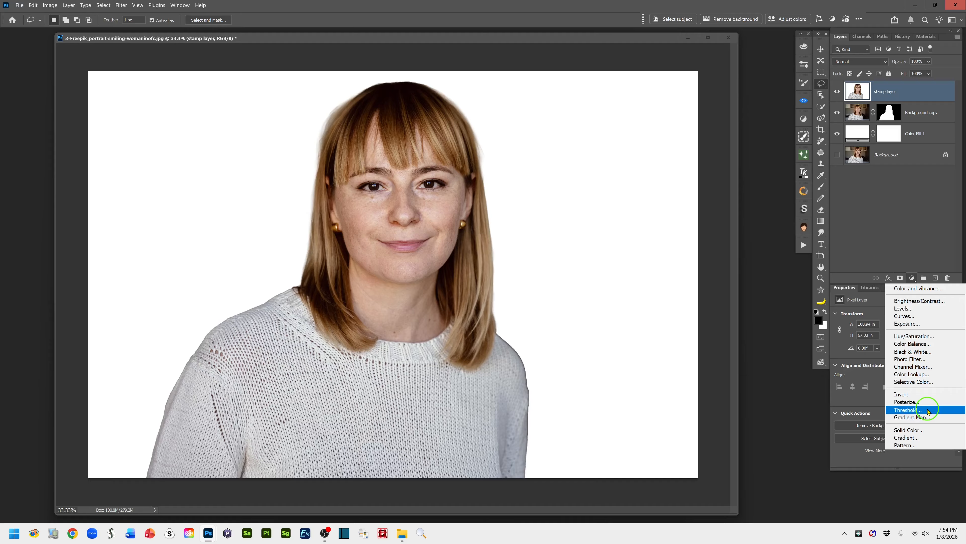
click(928, 410)
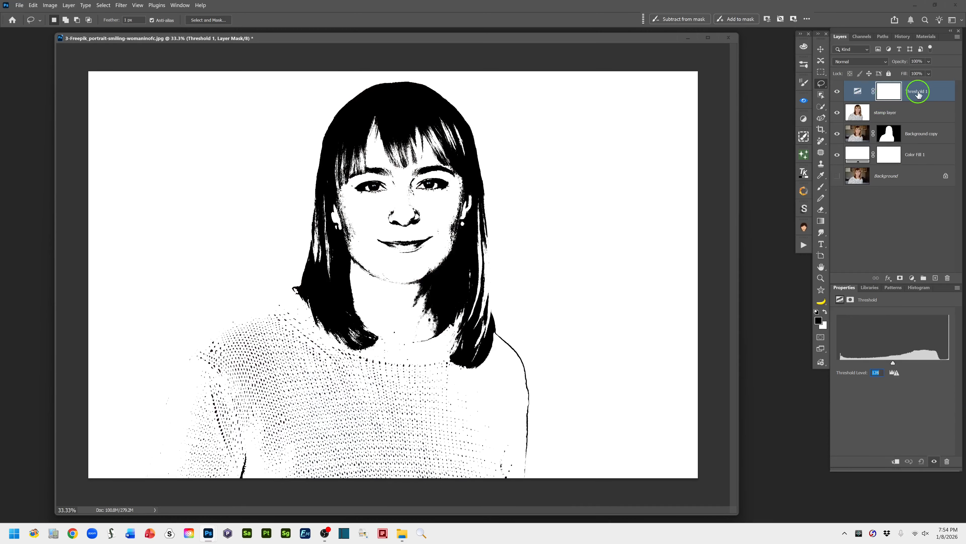
click(855, 94)
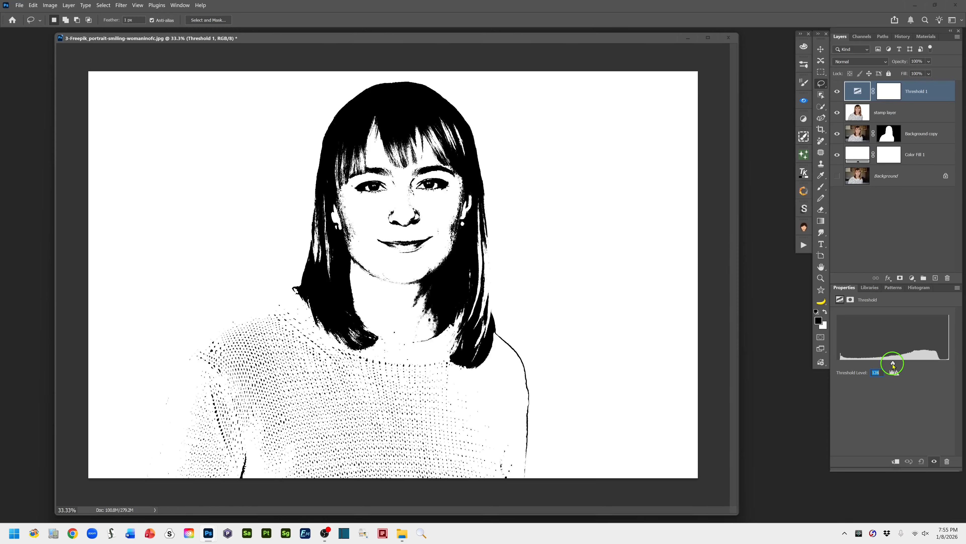
mouse_move(893, 365)
mouse_down()
mouse_move(866, 364)
mouse_move(928, 365)
mouse_move(876, 363)
mouse_move(914, 362)
mouse_move(904, 361)
mouse_up()
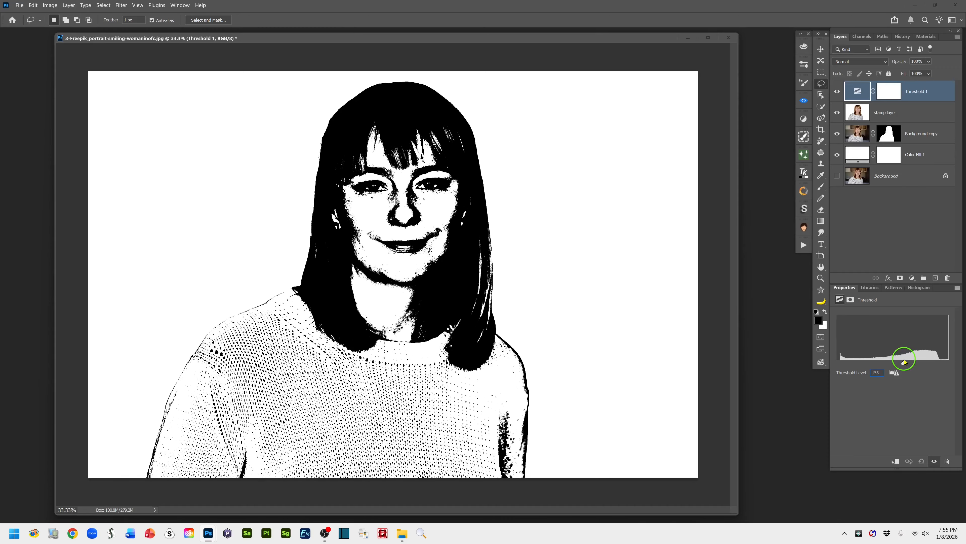
drag(904, 362, 896, 360)
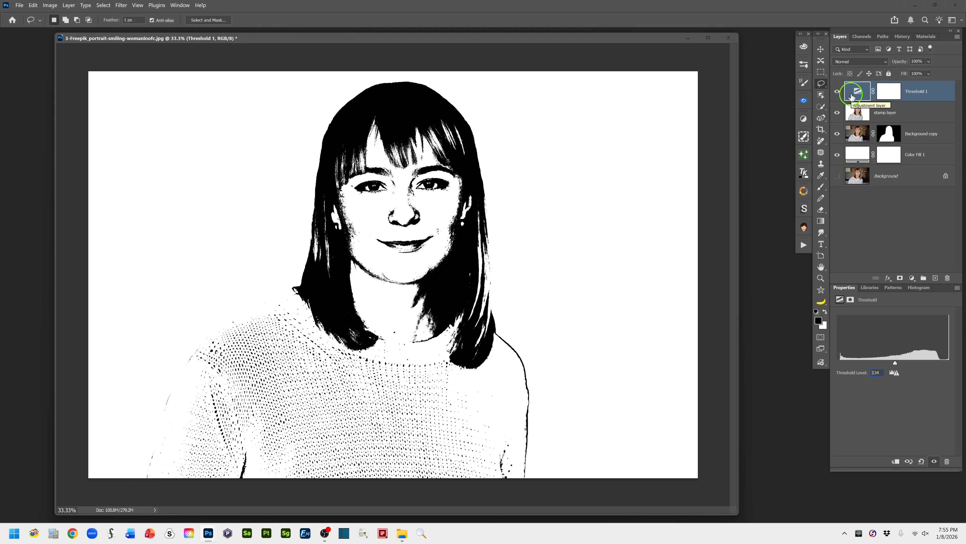
Step: Stamp the visible black-and-white result onto a new layer above the Threshold adjustment
click(936, 278)
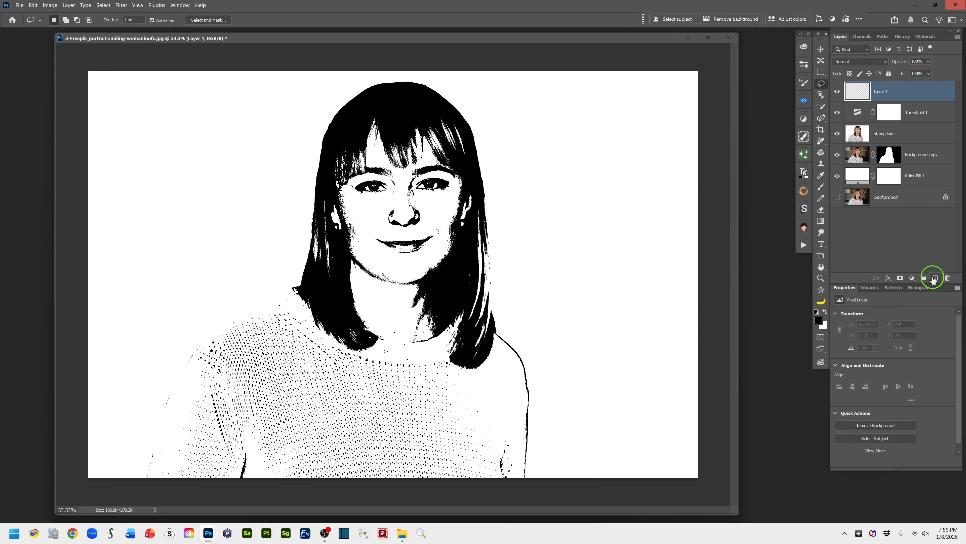
key(ctrl+shift+alt+e)
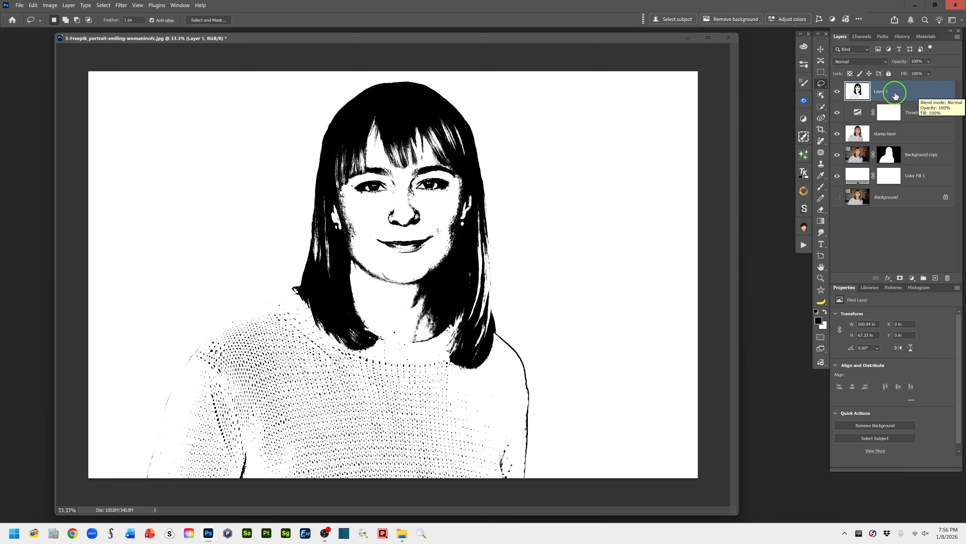
Step: Convert the new stamped layer to a Smart Object and rename it "Threshold"
right_click(923, 93)
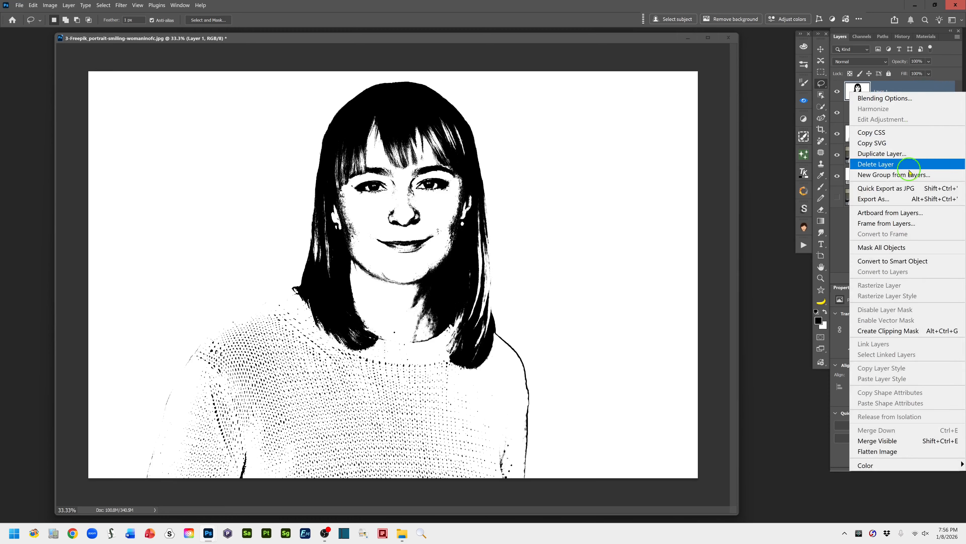
click(937, 261)
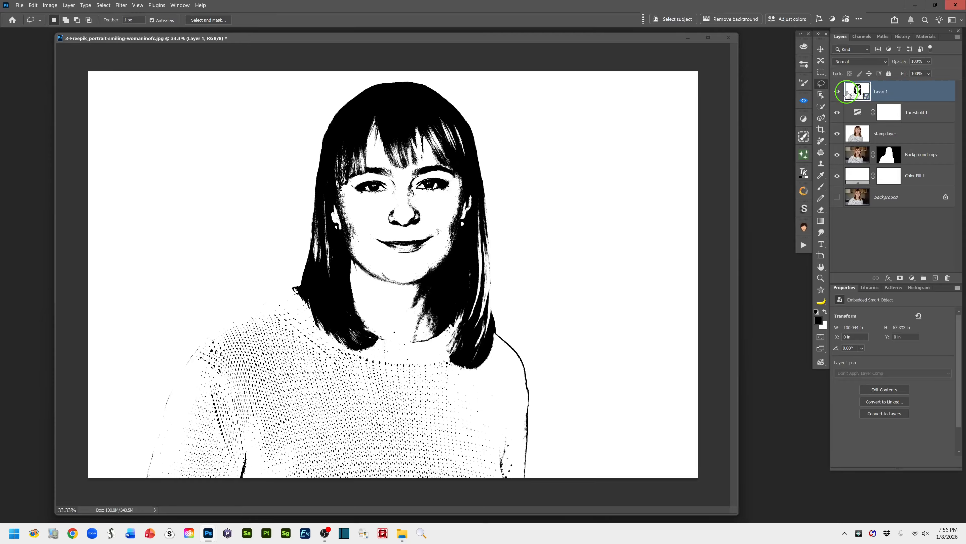
double_click(880, 91)
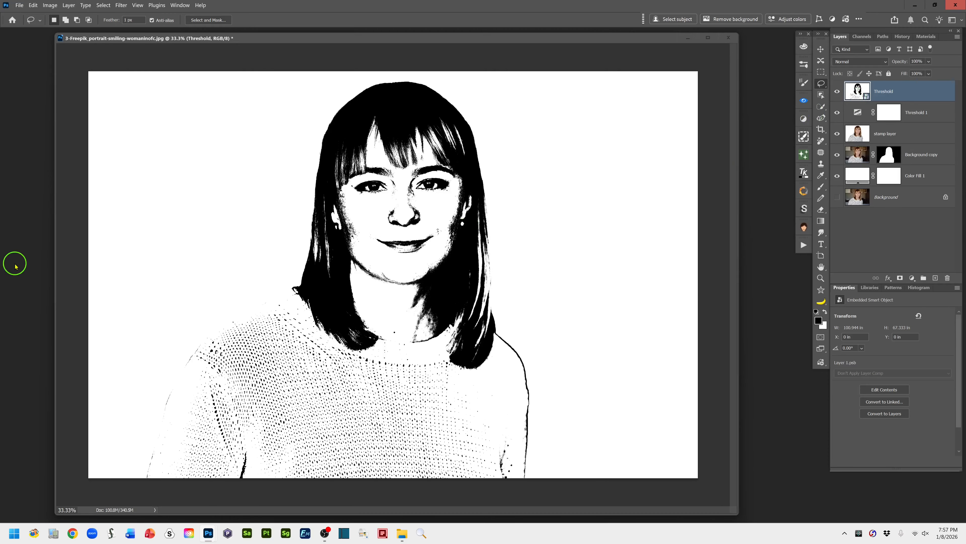
Step: Open the Neural Filters for the Threshold layer and enable the Color Transfer filter
click(121, 5)
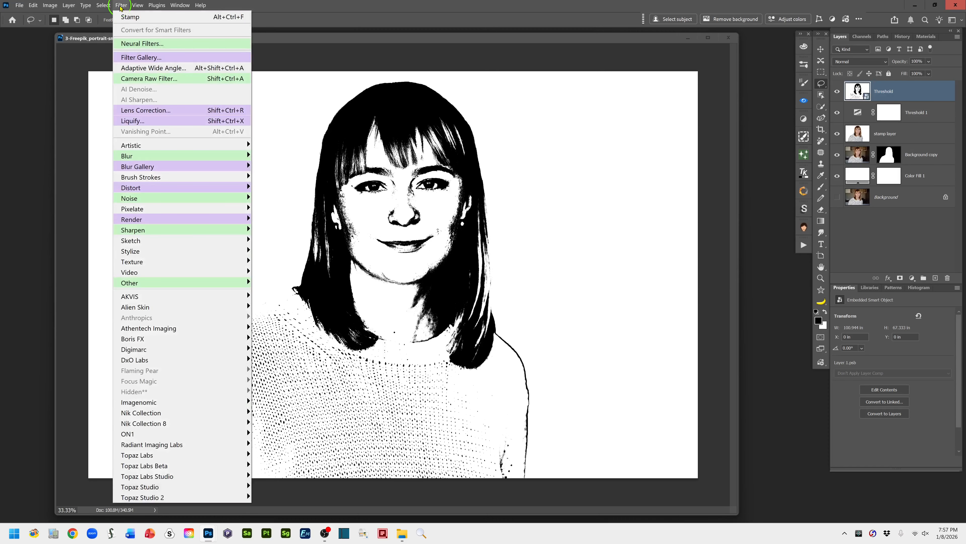
click(139, 45)
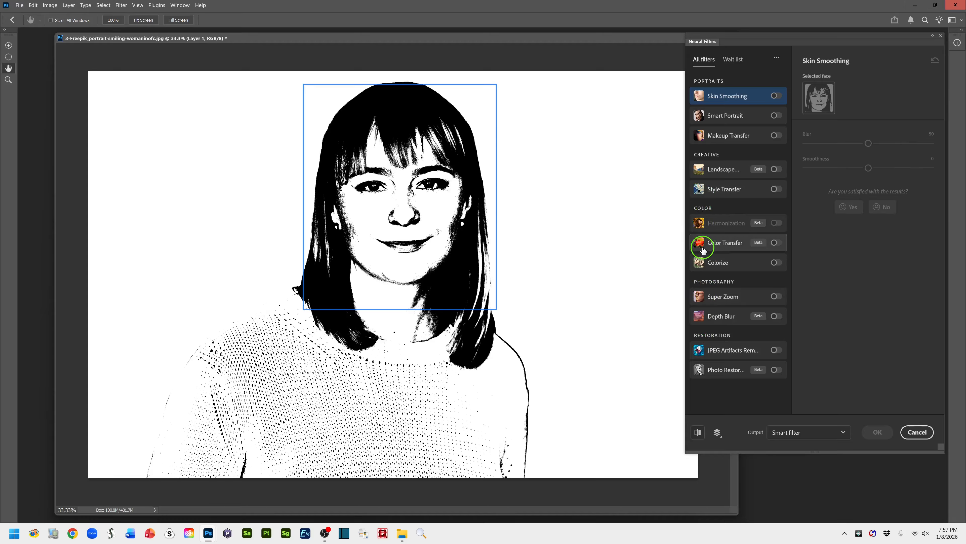
mouse_move(718, 247)
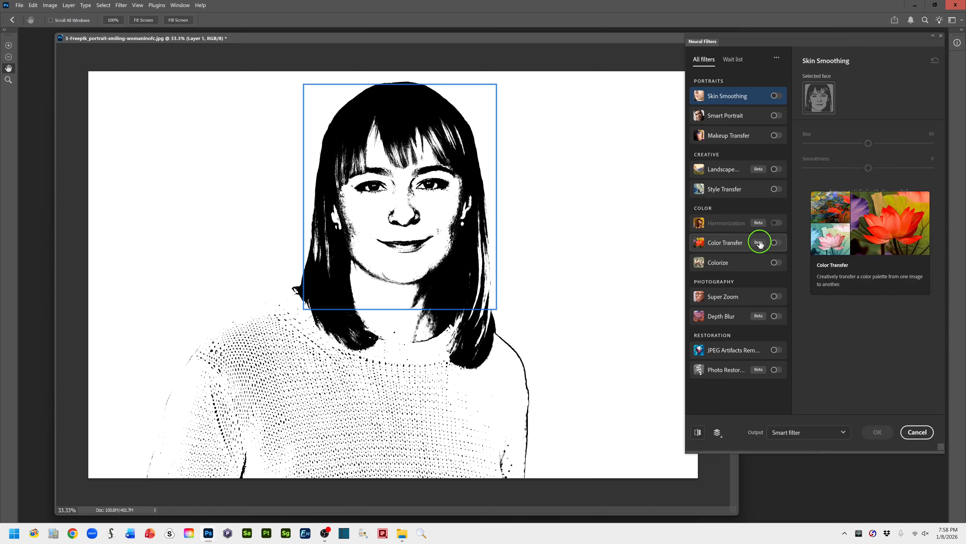
click(776, 243)
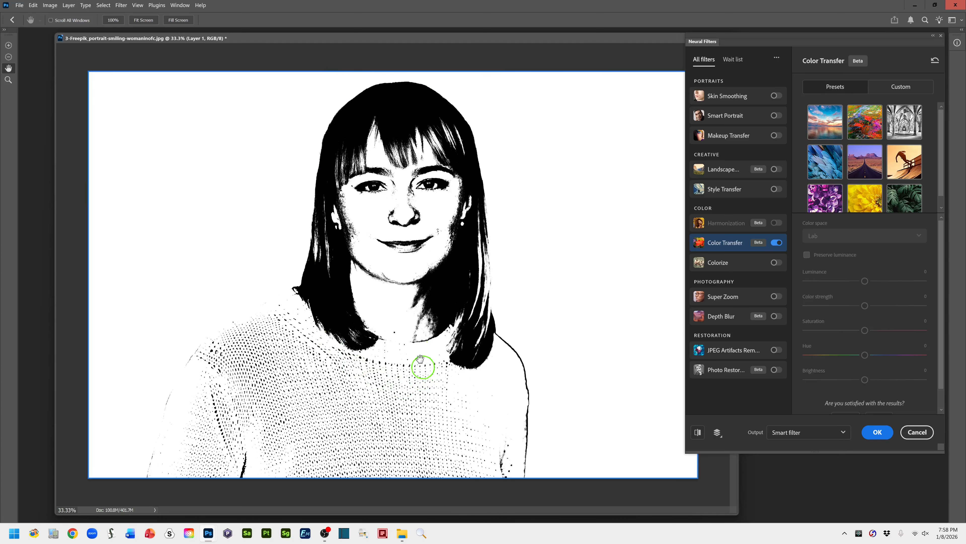
Step: Try the blue feather, tan desert and dark green leaf color presets, and choose the purple flower preset
click(825, 164)
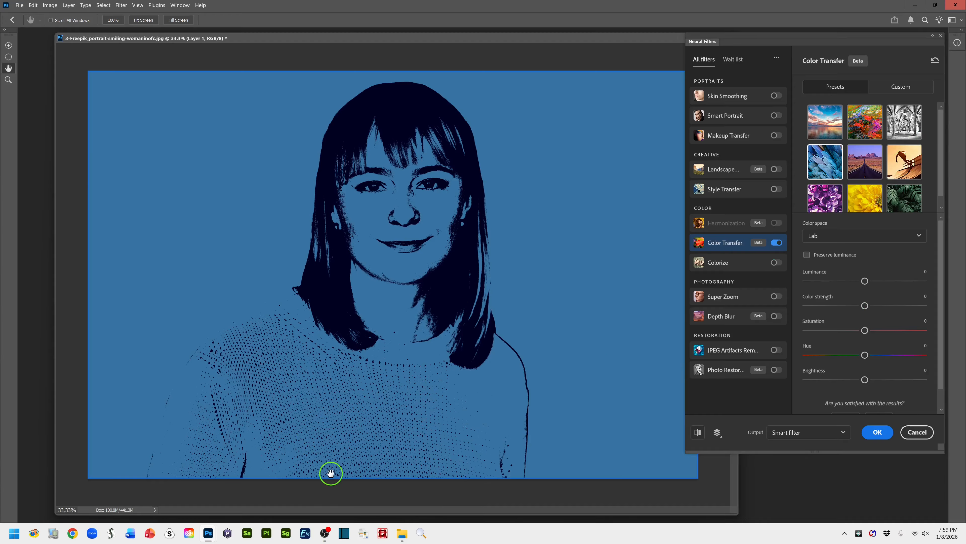
click(904, 167)
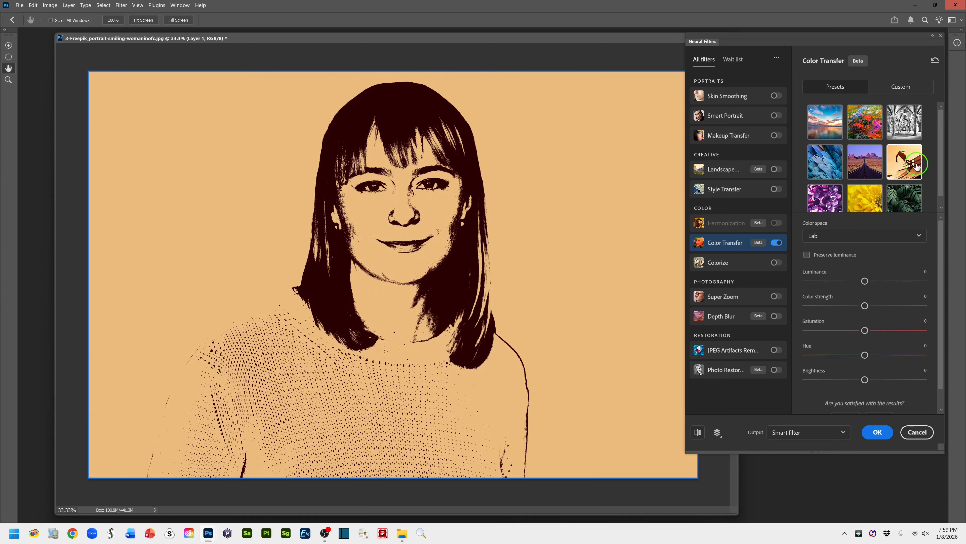
click(907, 201)
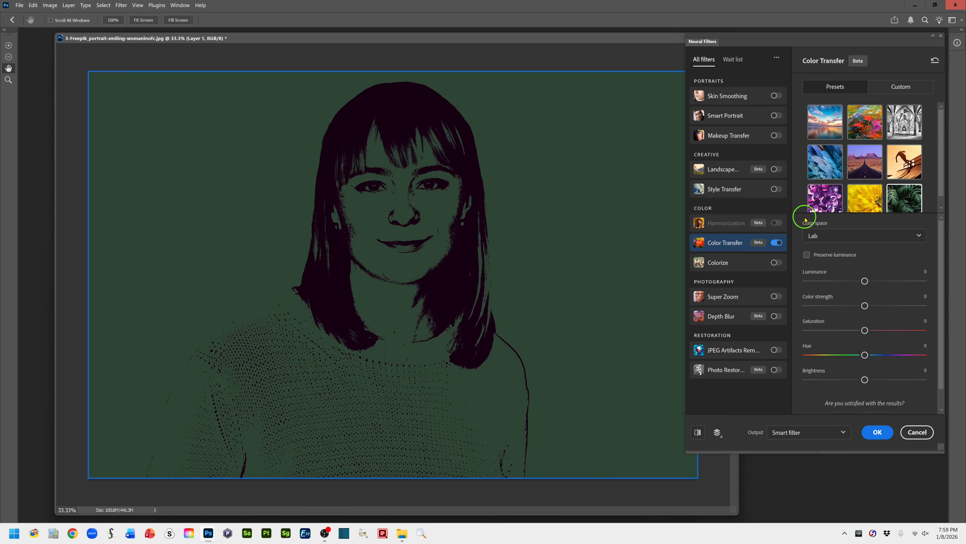
click(824, 203)
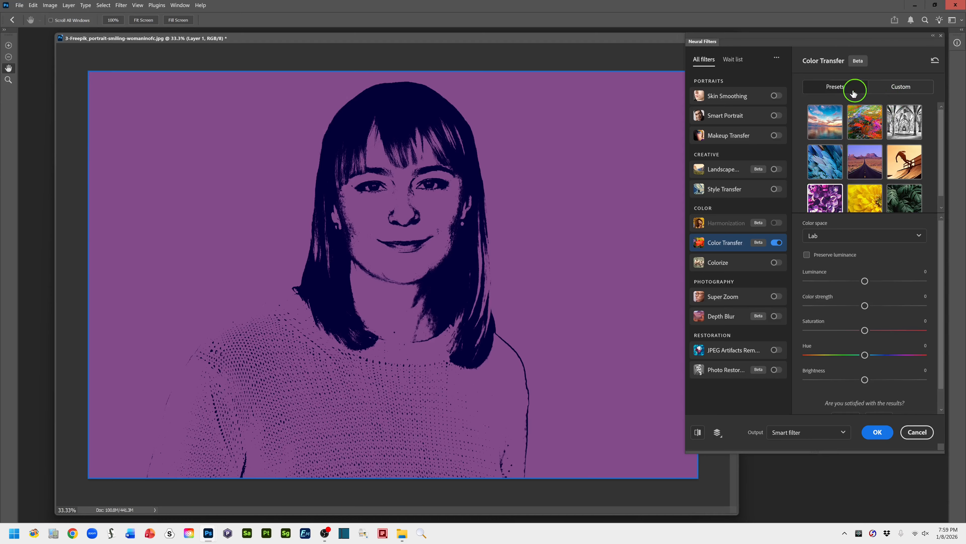
Step: Look at the source options for a custom reference image and return to the preset palettes
click(907, 87)
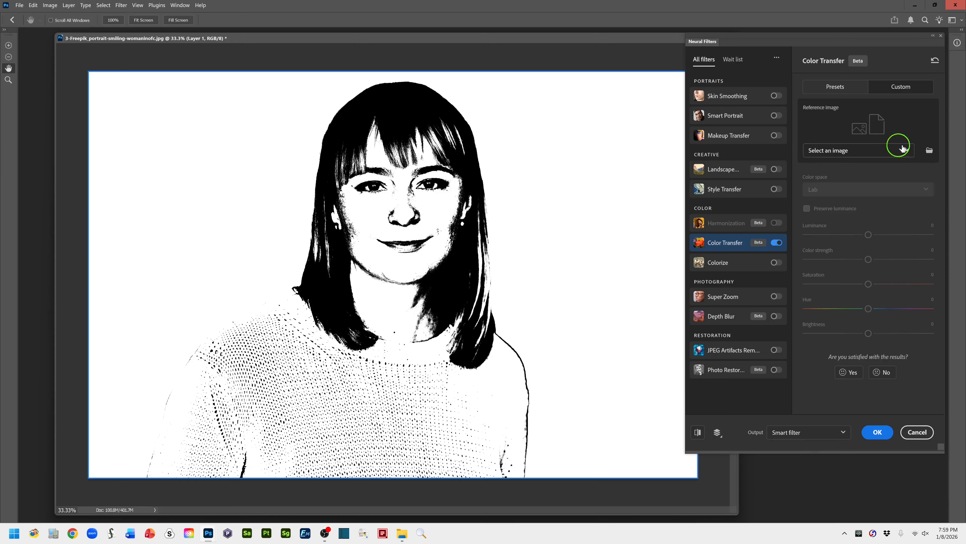
click(908, 153)
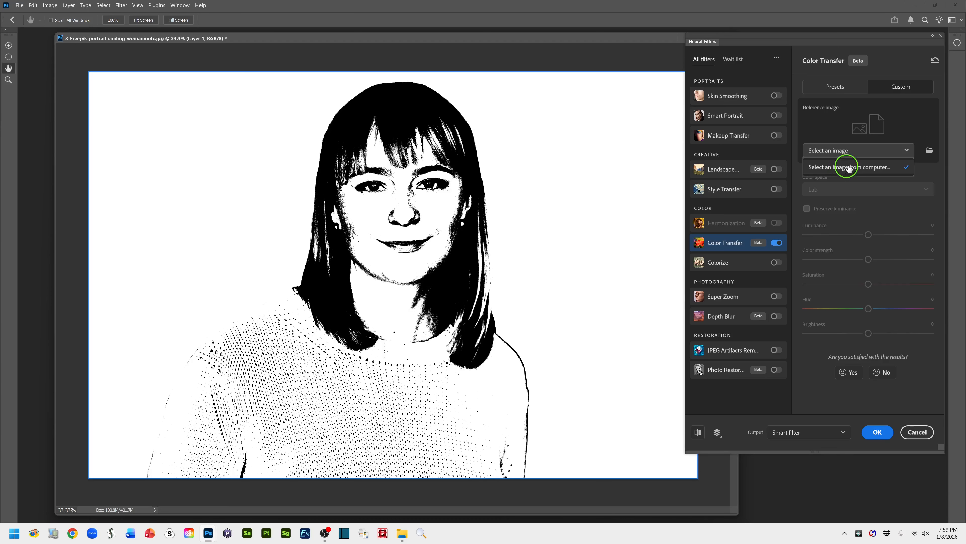
click(904, 153)
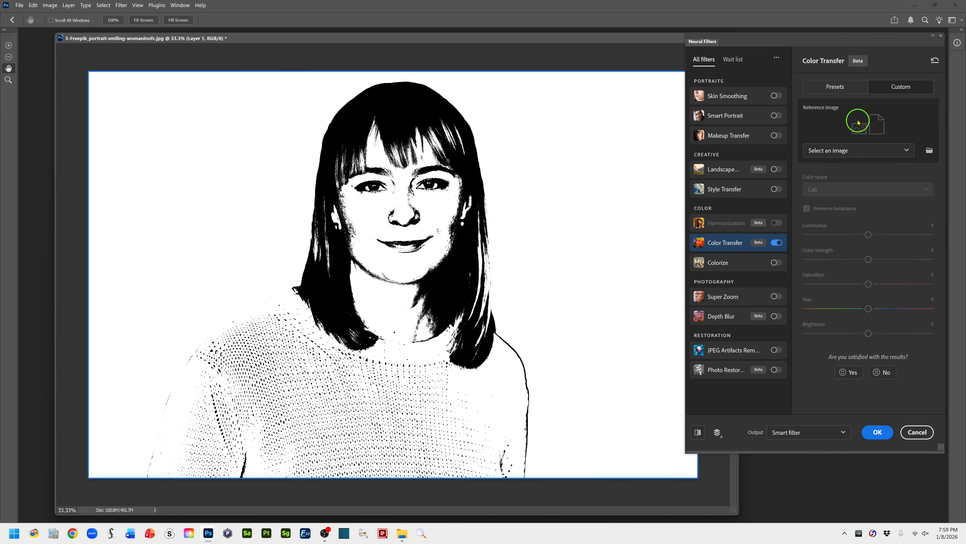
click(836, 87)
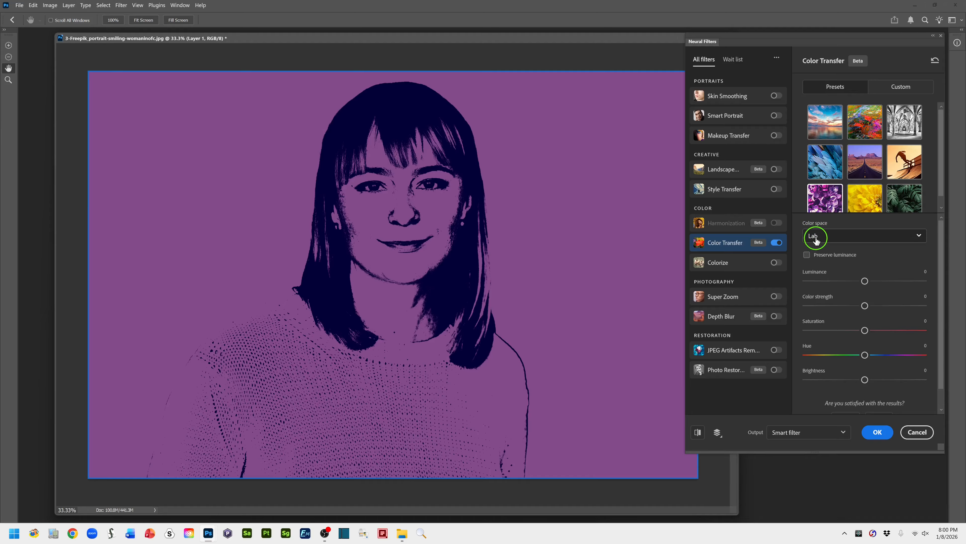
Step: Switch the Color Transfer color space to RGB, try stronger and weaker saturation, and set the saturation to +26
click(919, 238)
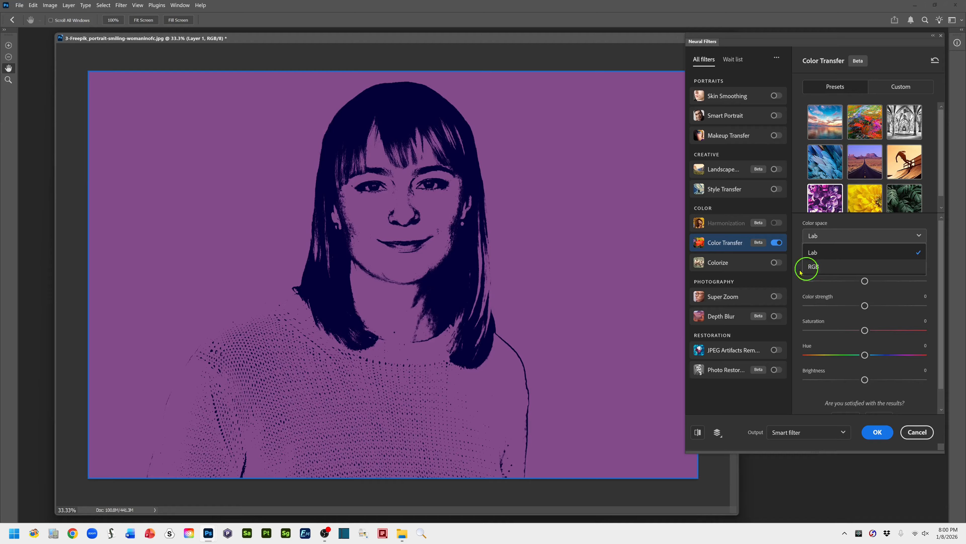
click(816, 267)
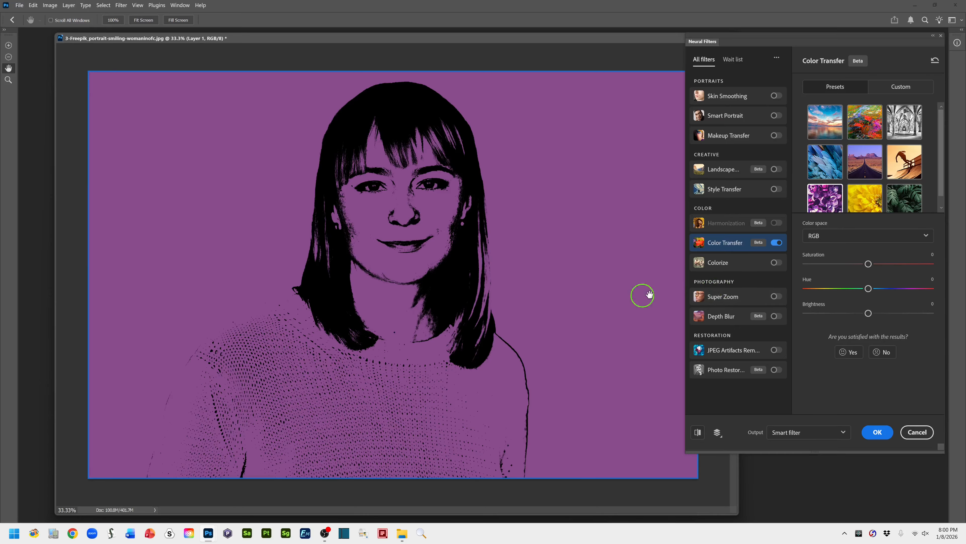
drag(870, 265, 900, 266)
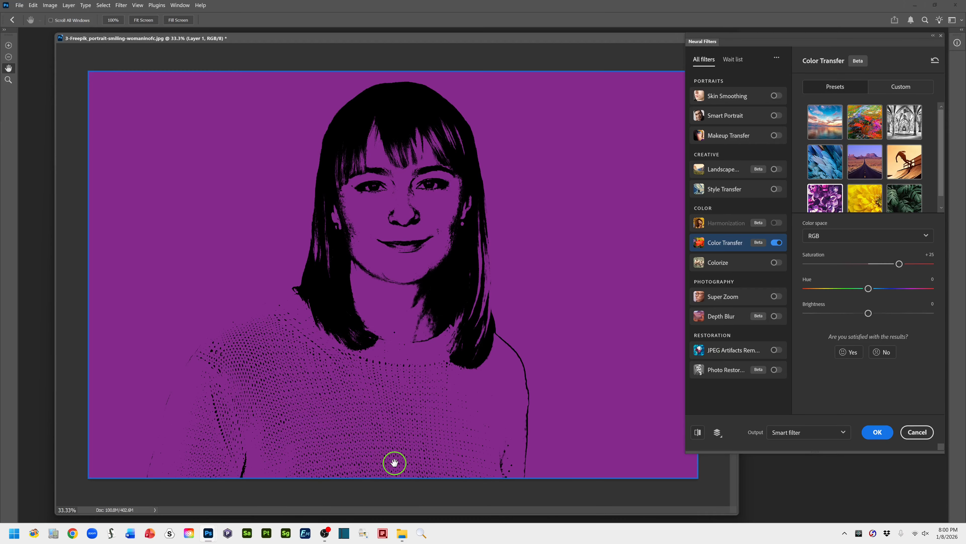
drag(899, 263, 833, 271)
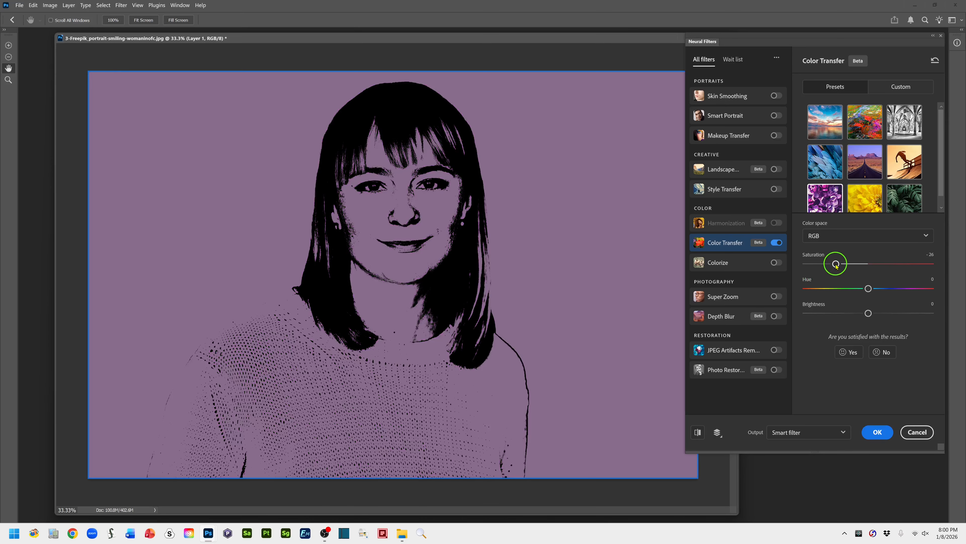
drag(836, 264, 906, 266)
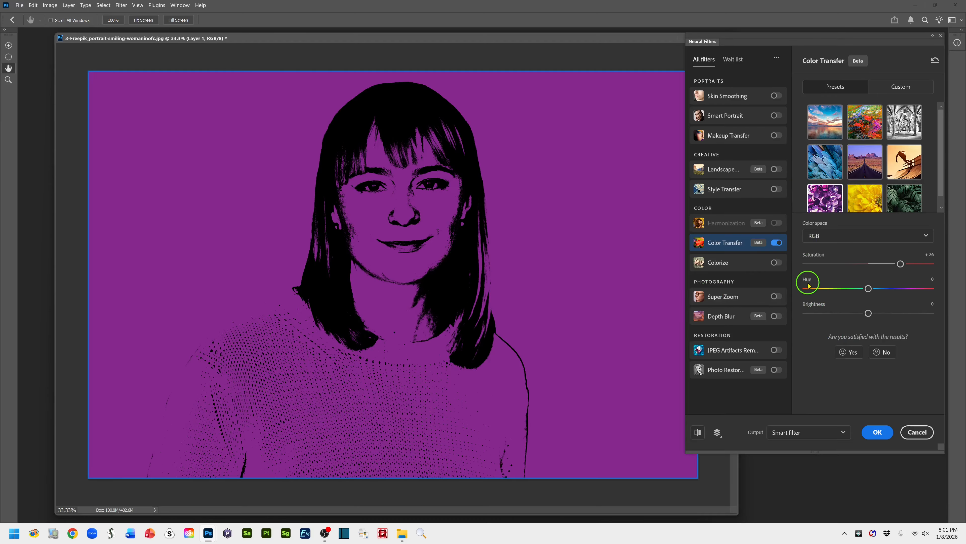
Step: Try a hue shift and reset it to 0, and raise the Color Transfer brightness to +26
drag(868, 289, 909, 291)
double_click(916, 289)
drag(868, 313, 903, 320)
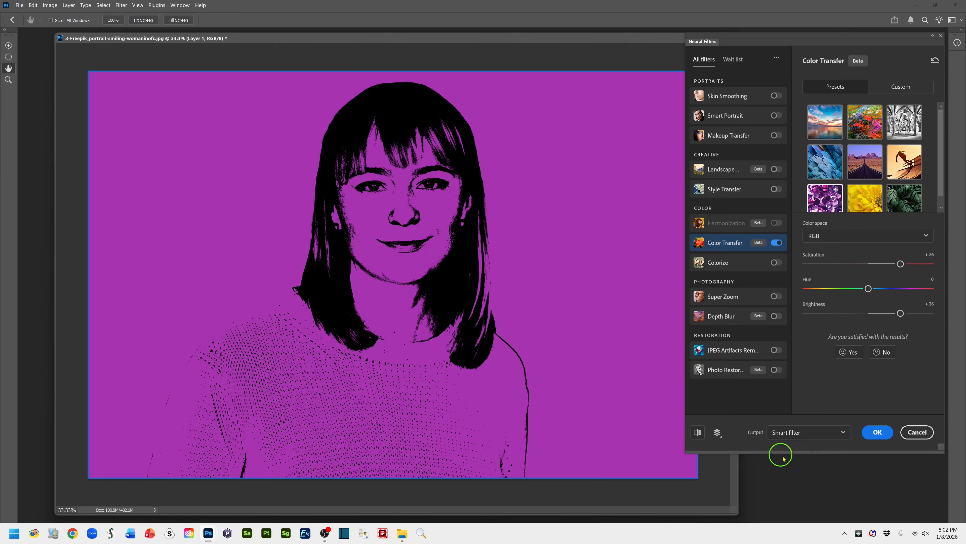
Step: Check the output options and apply the color transfer as a smart filter
click(844, 435)
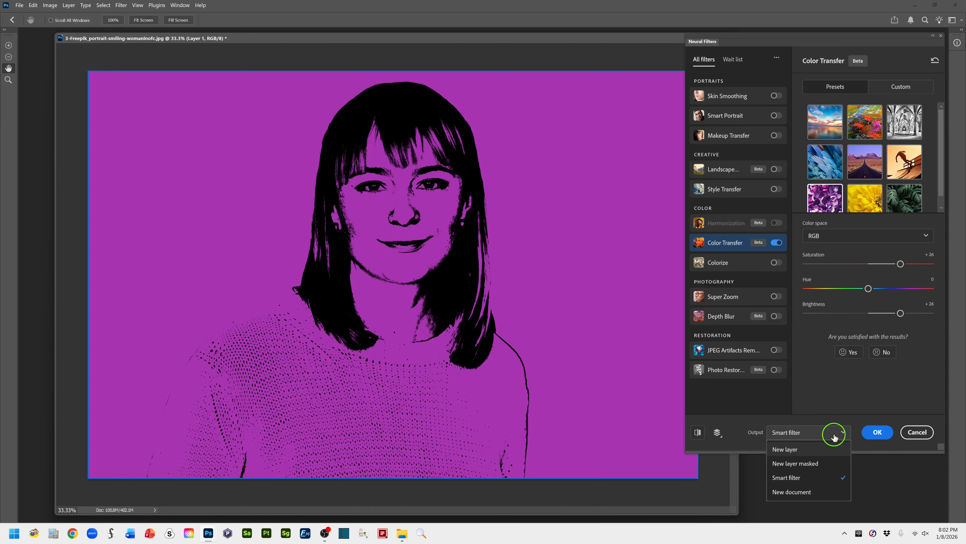
click(842, 433)
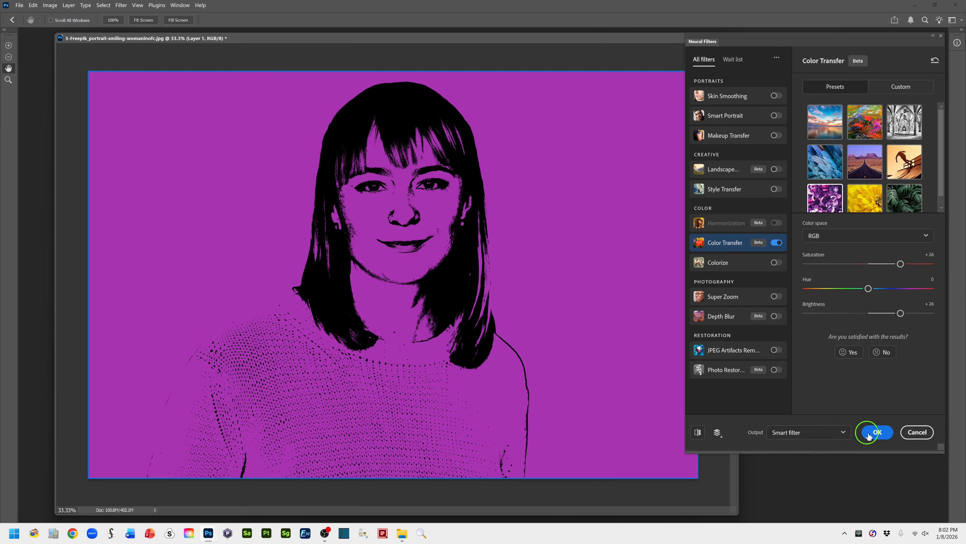
click(876, 432)
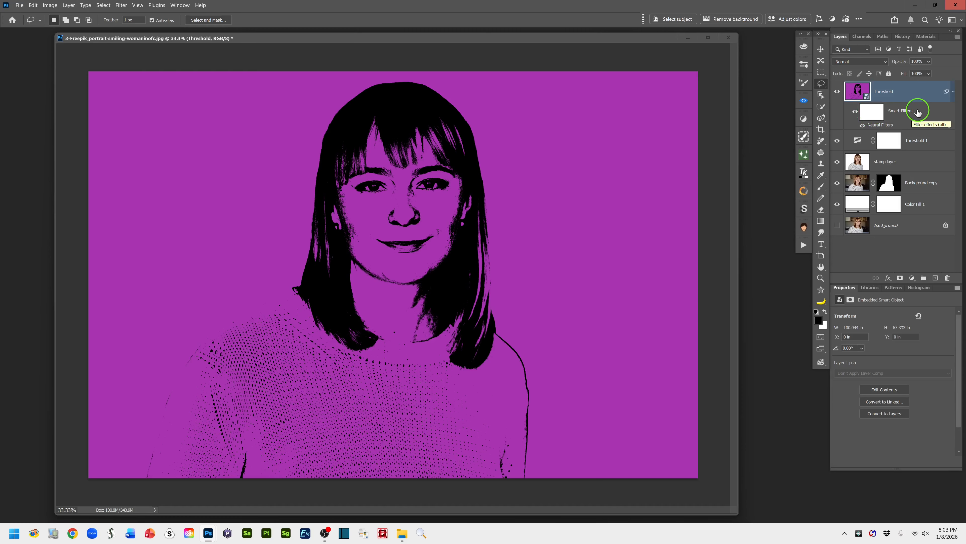
Step: Reopen the neural filter on the Threshold layer, set the saturation to +27 and nudge the brightness up slightly
double_click(882, 125)
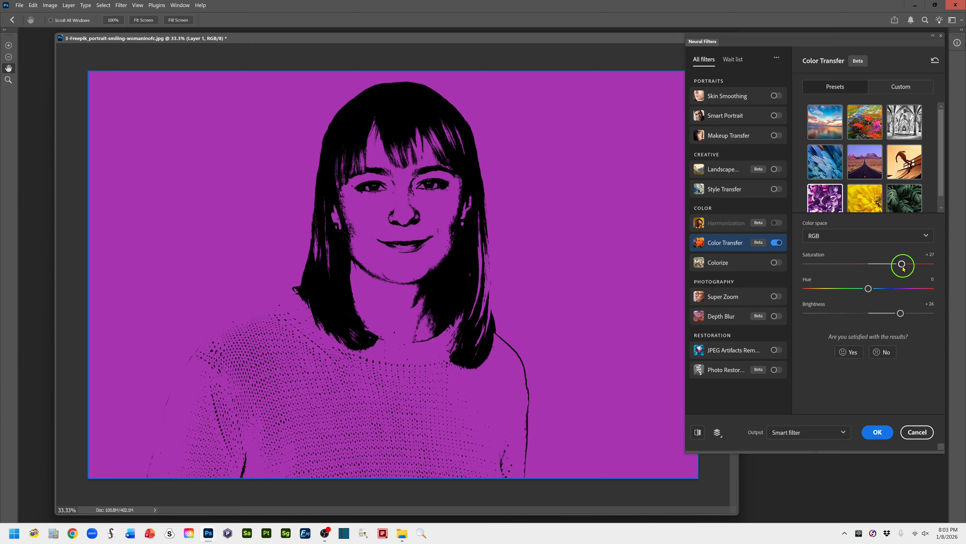
drag(902, 315, 904, 313)
click(878, 432)
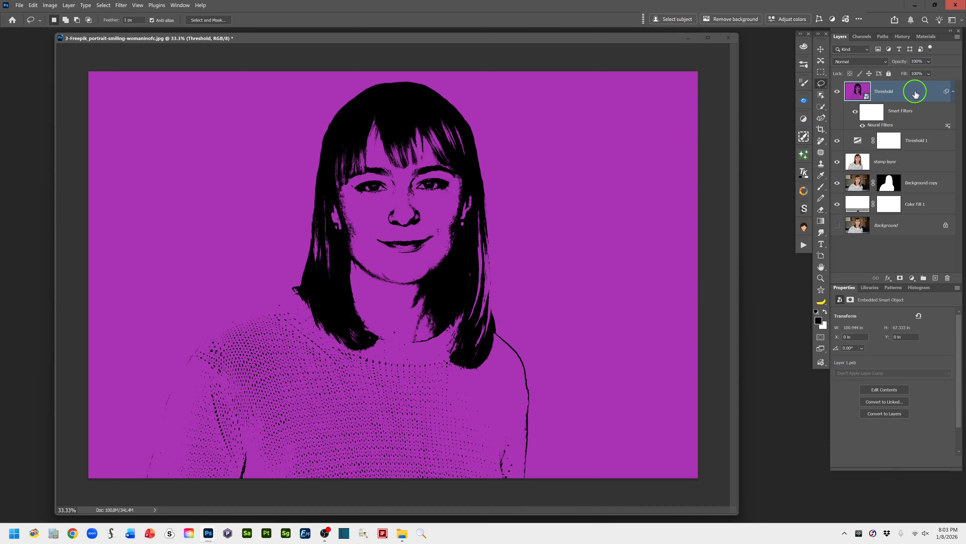
Step: Rename the filtered layer "Color Transfer" and stamp the visible result onto a new layer above it
double_click(885, 93)
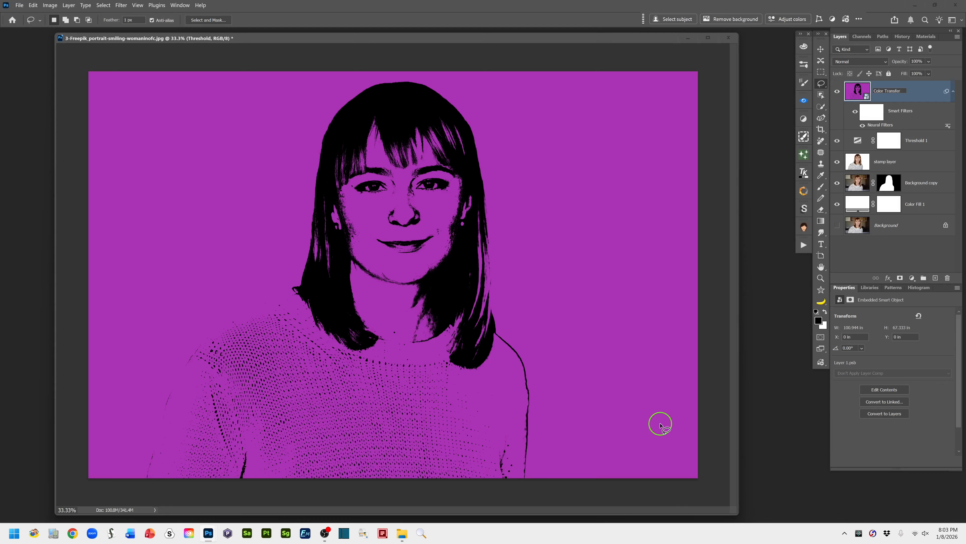
click(924, 98)
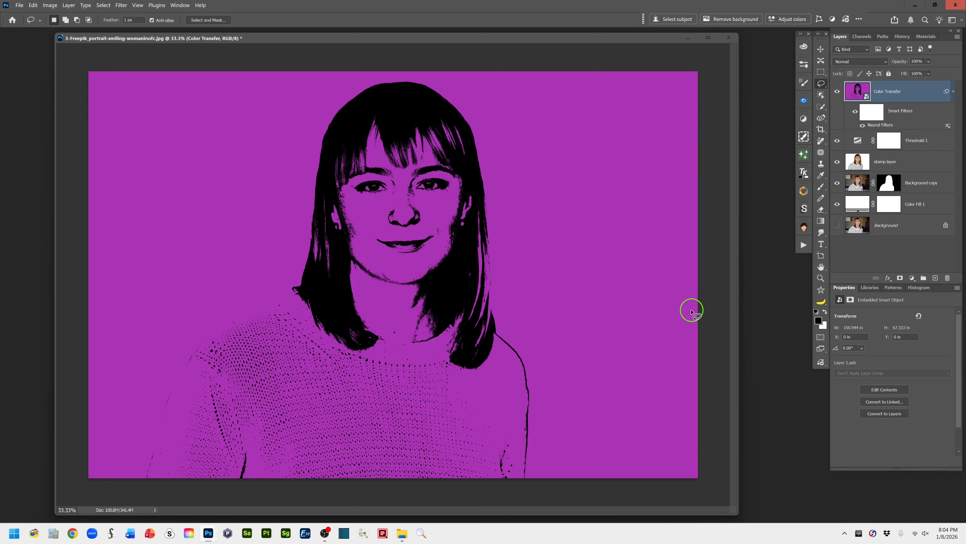
click(936, 279)
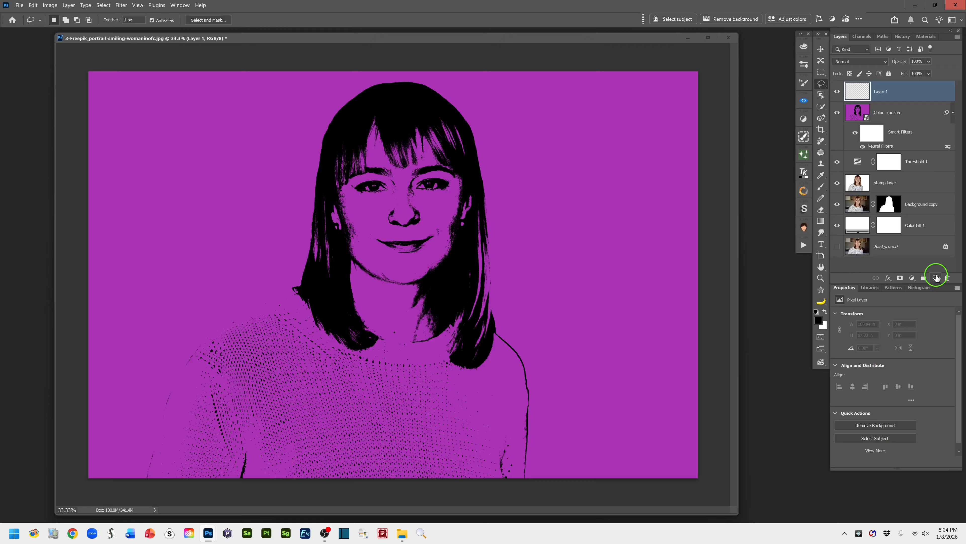
key(ctrl+shift+alt+e)
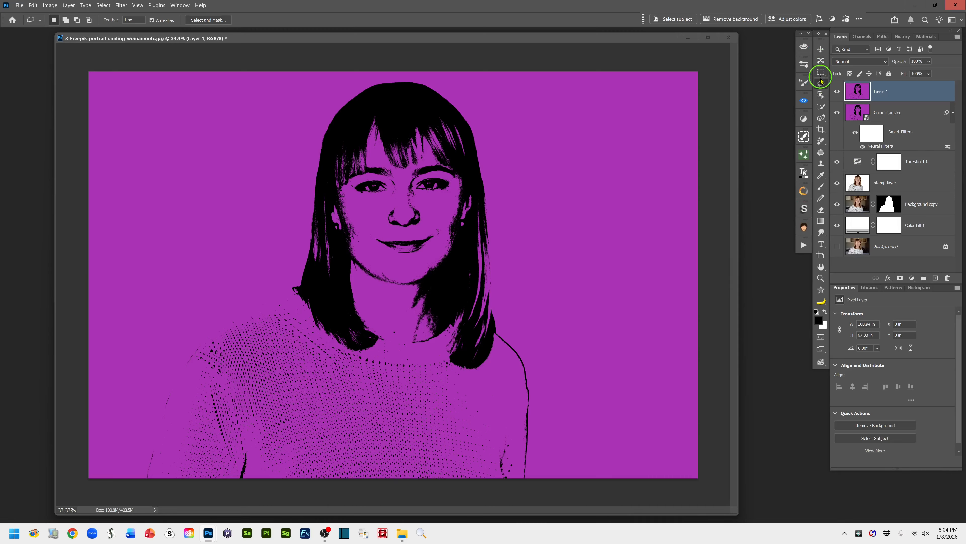
Step: Crop the excess background from both sides of the woman to make a narrower portrait-format canvas
click(821, 130)
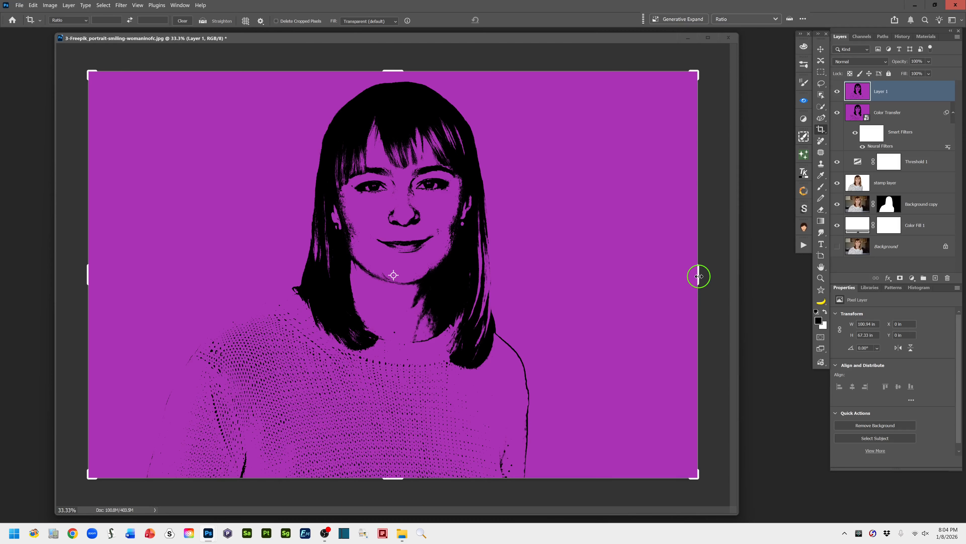
drag(699, 276, 629, 277)
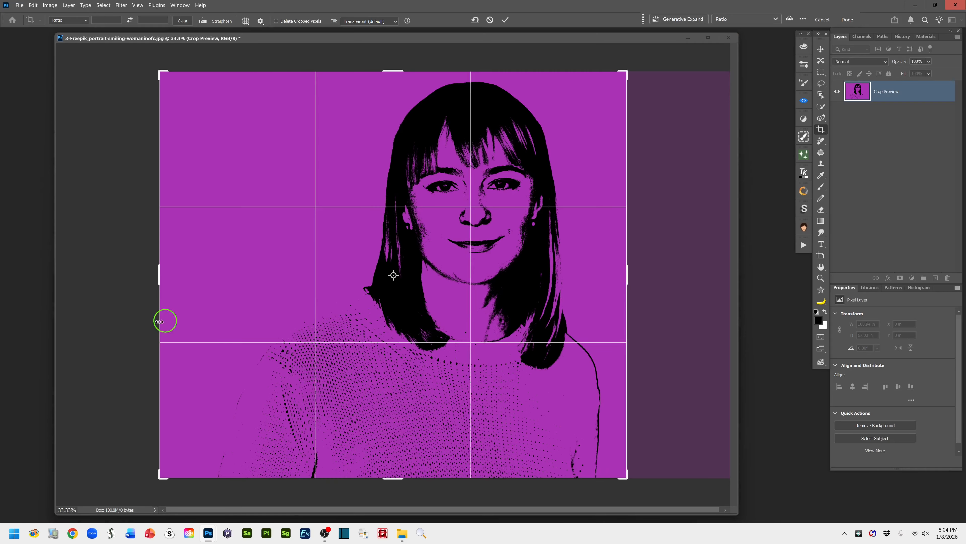
drag(158, 276, 210, 299)
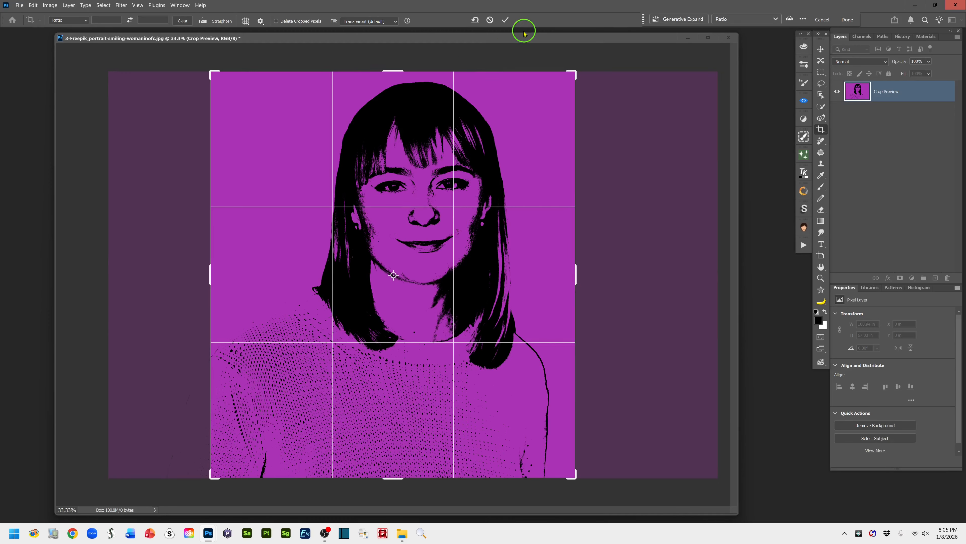
click(504, 21)
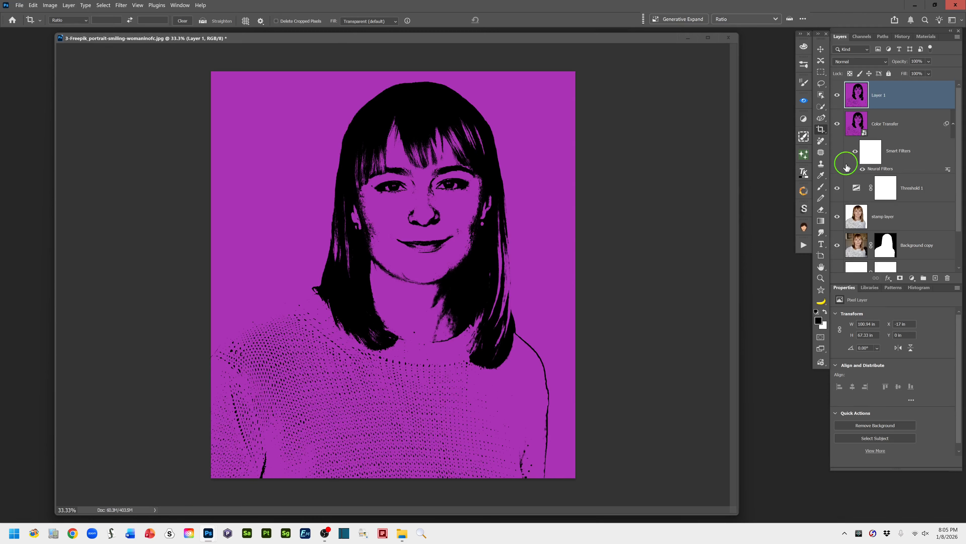
click(820, 83)
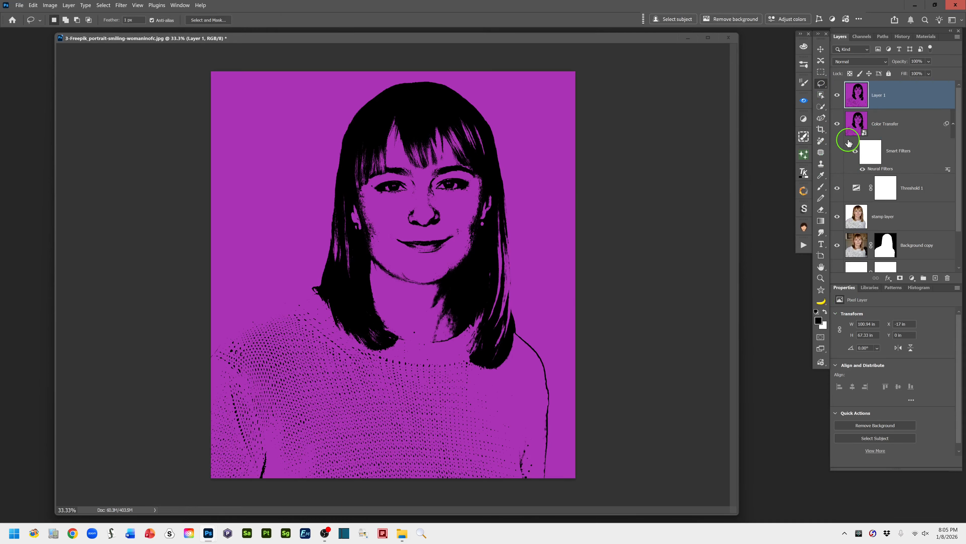
click(821, 130)
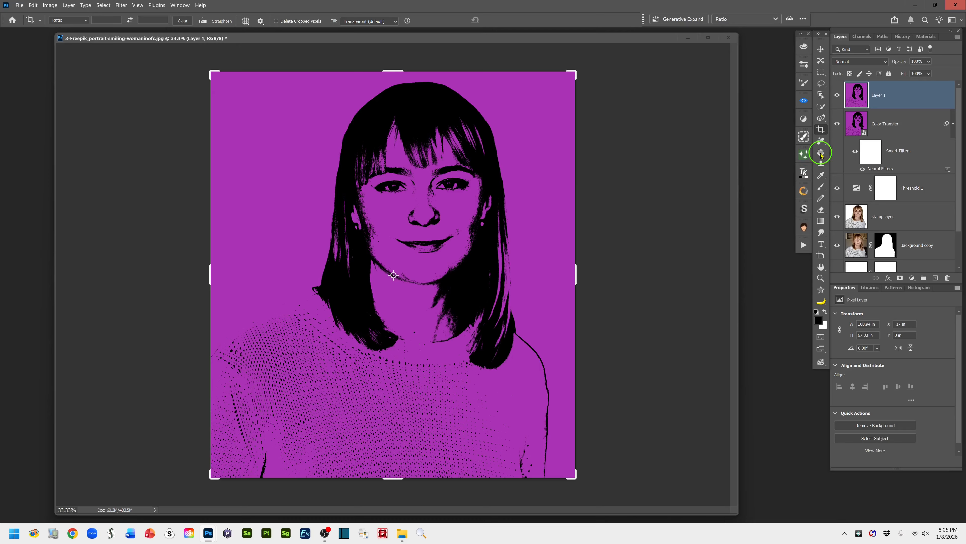
click(822, 83)
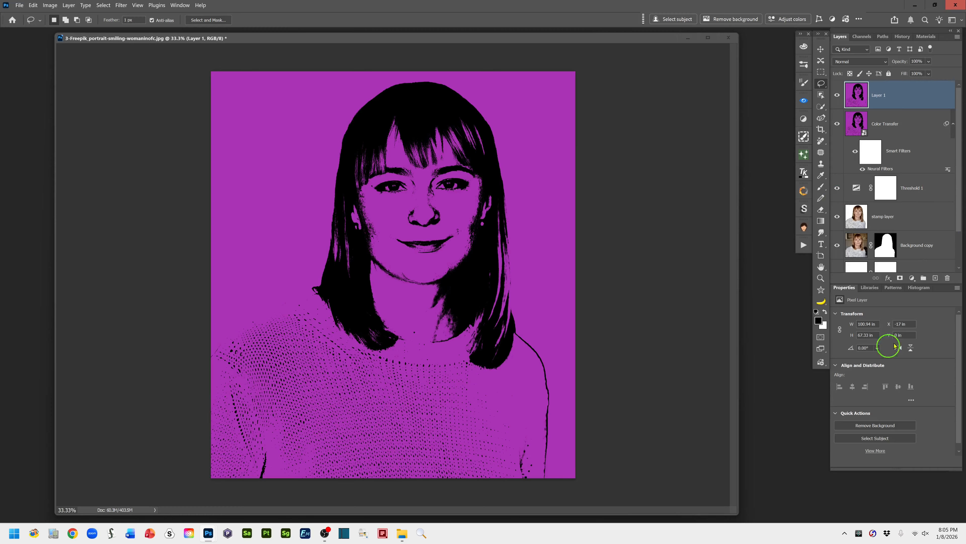
drag(960, 206, 959, 245)
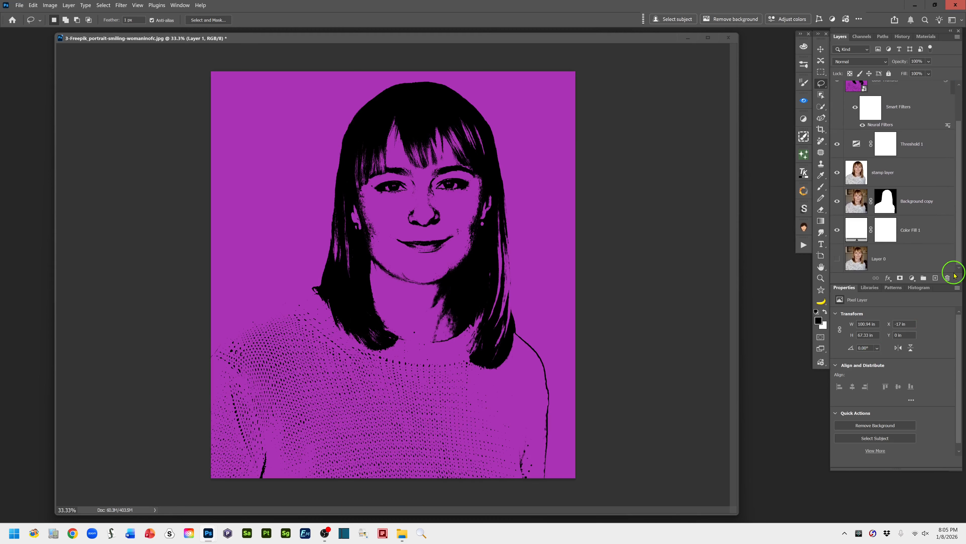
Step: Compare the purple result with the original photo by showing Layer 0 alone and restoring the other layers
click(837, 259)
alt+click(837, 259)
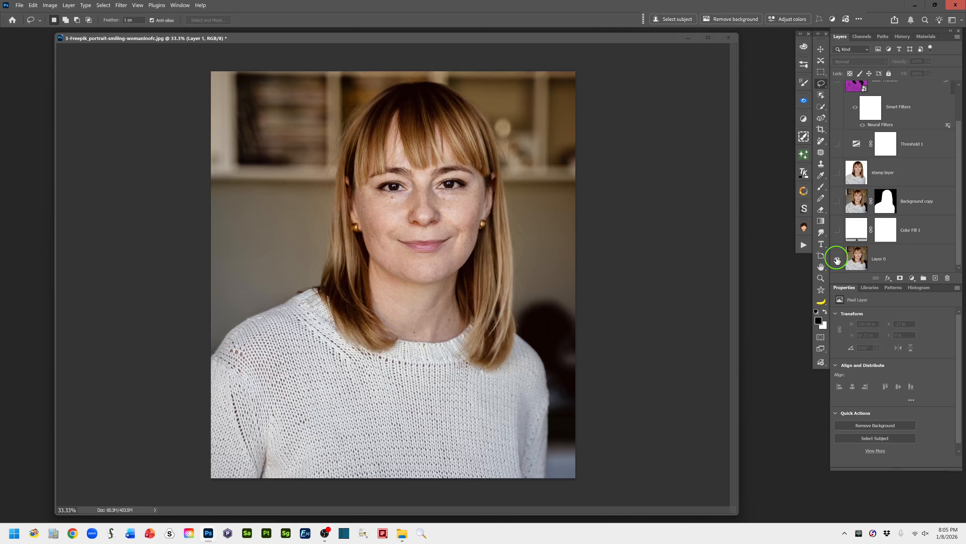
alt+click(837, 258)
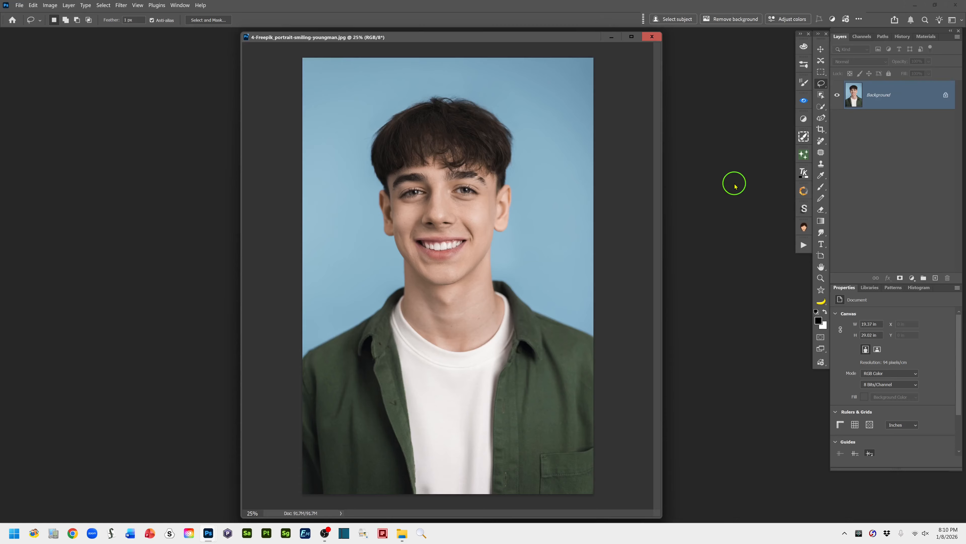
Step: Duplicate the Background layer of the young man's portrait and rename the duplicate "BG copy"
key(ctrl+j)
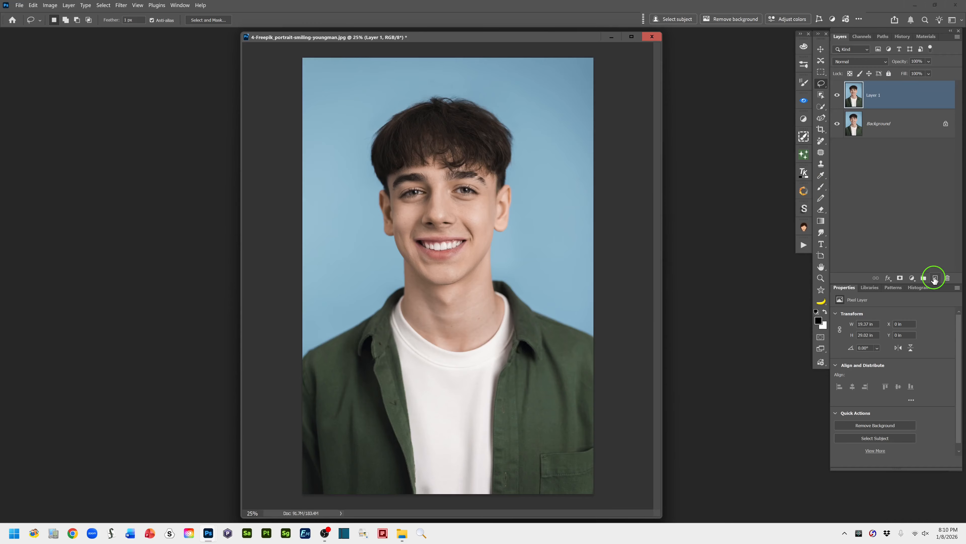
double_click(873, 95)
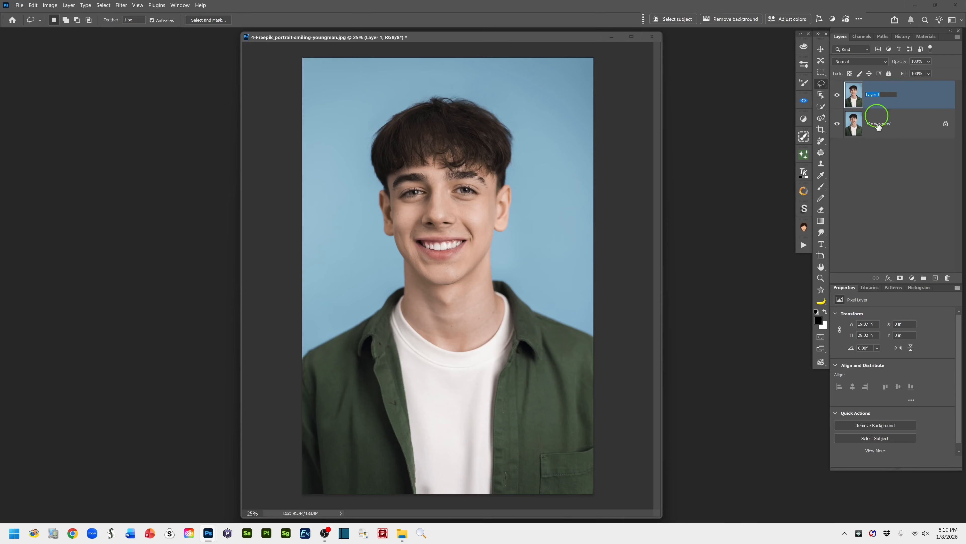
text(G copy)
click(922, 96)
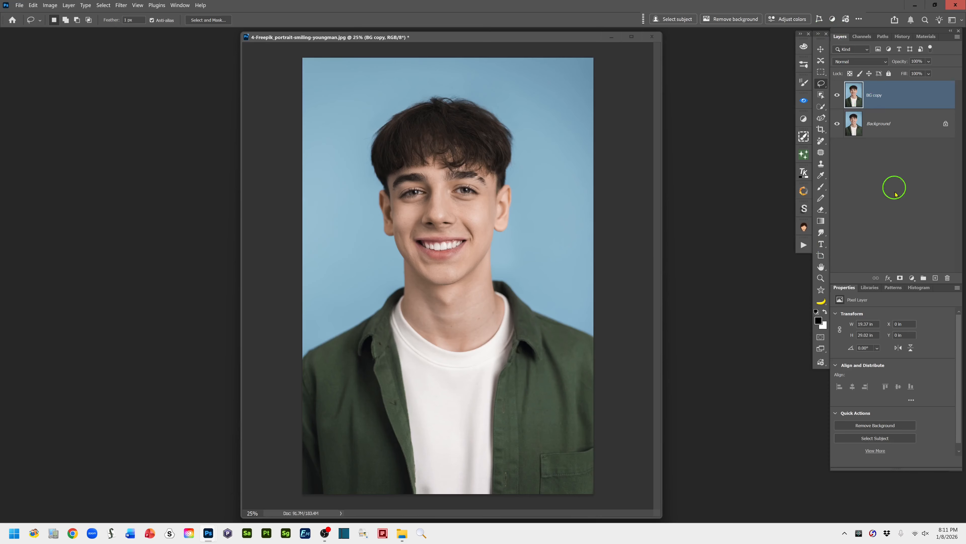
Step: Add a Brightness/Contrast adjustment layer above BG copy and set its contrast to 100
click(912, 279)
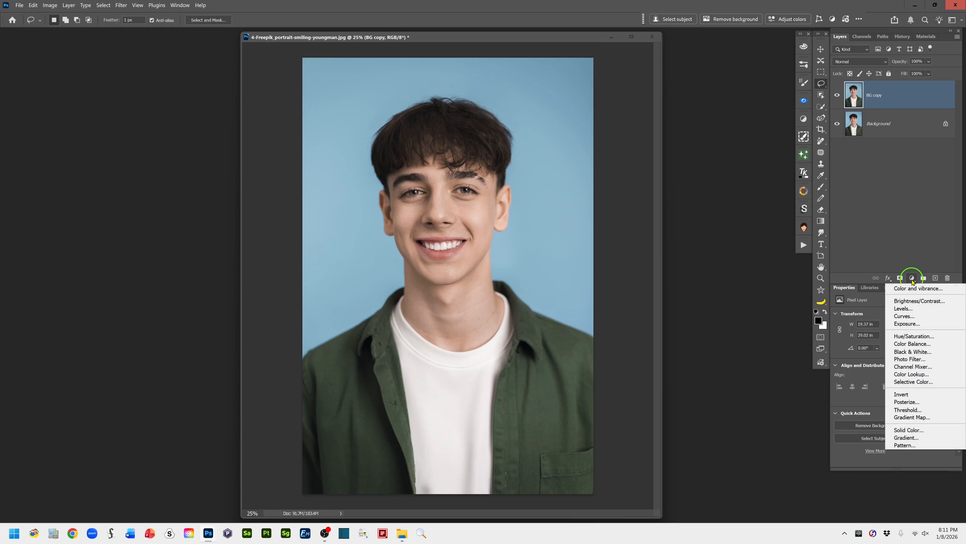
click(929, 301)
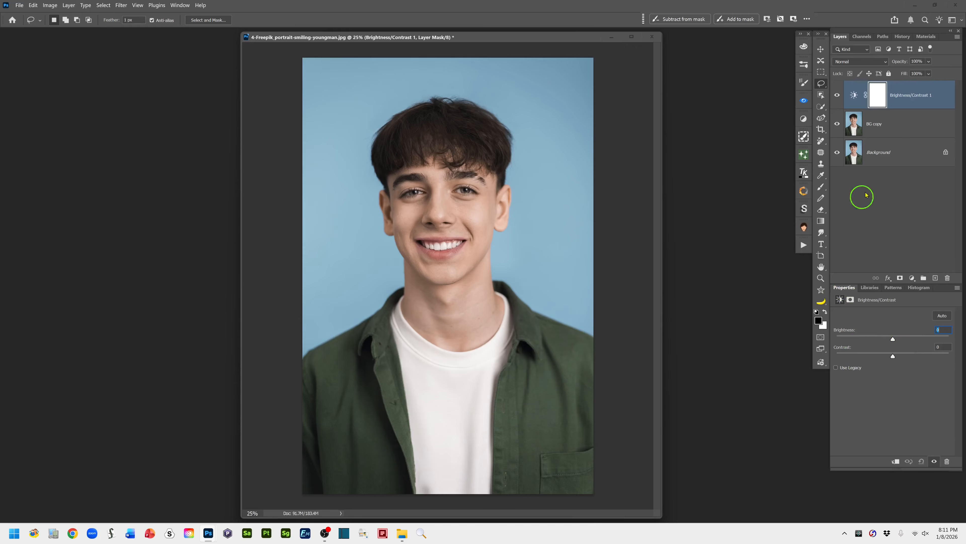
click(854, 96)
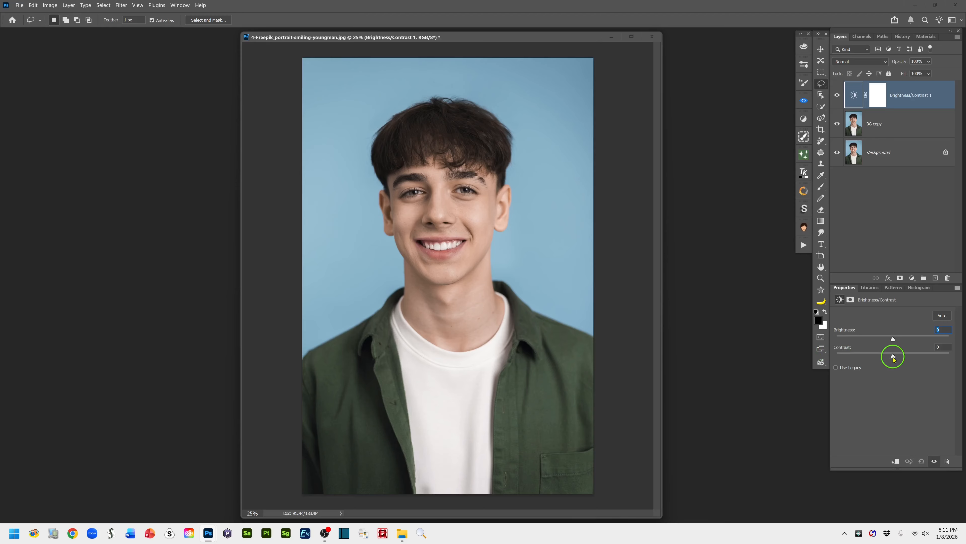
drag(892, 356, 965, 358)
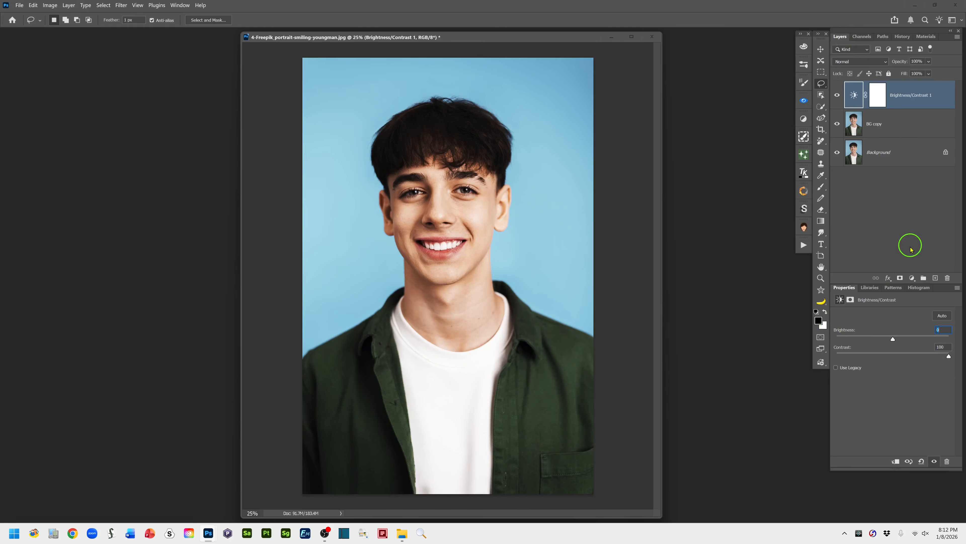
Step: Add a black-to-white Gradient Map adjustment layer and move the gradient's black color stop to location 3
click(912, 280)
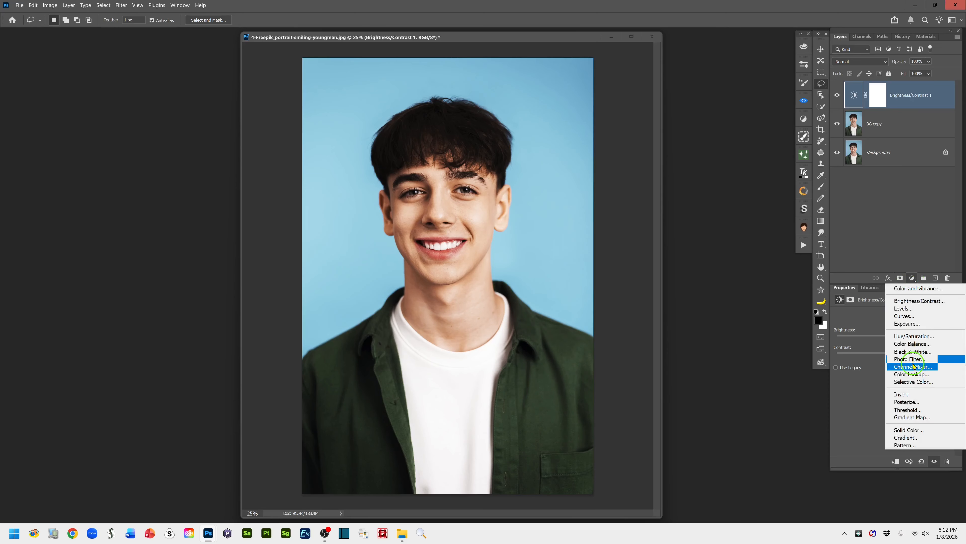
click(931, 417)
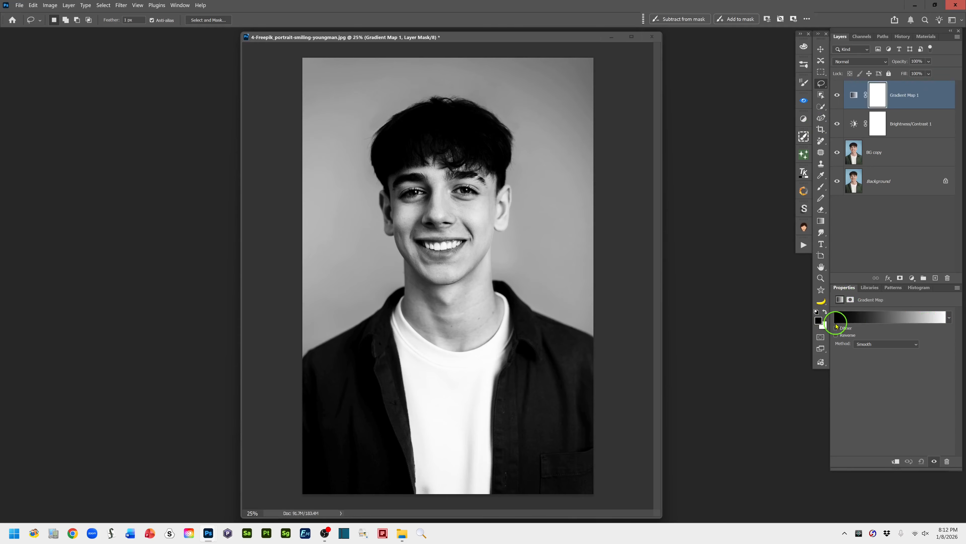
click(889, 319)
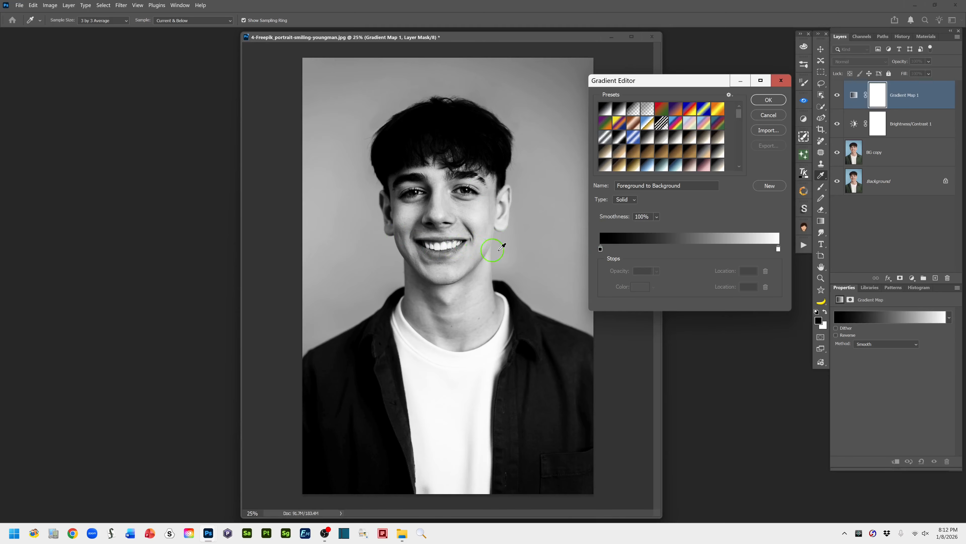
drag(489, 37, 457, 36)
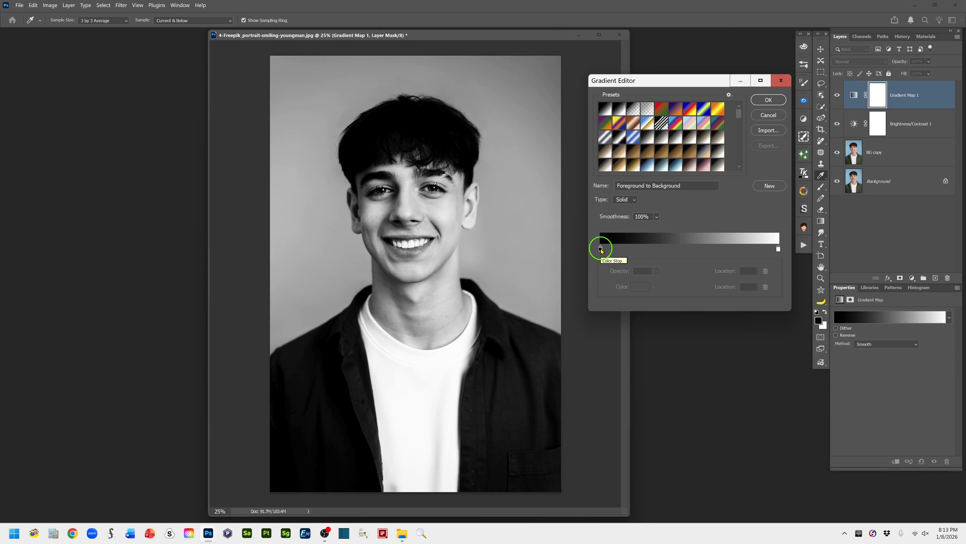
click(600, 249)
drag(601, 249, 608, 251)
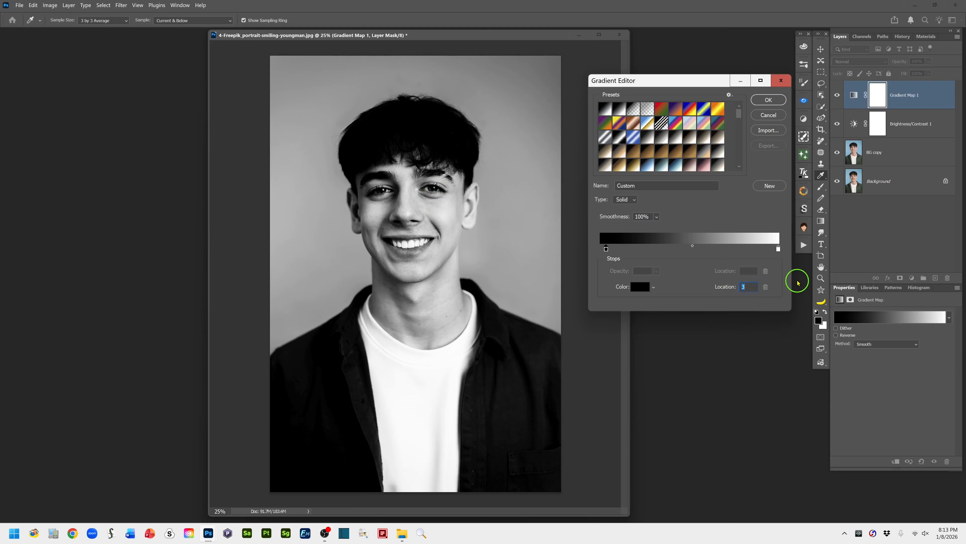
Step: Set the gradient's white color stop to location 87 and its midpoint to 47, and accept the edited gradient
click(779, 250)
drag(778, 249, 767, 250)
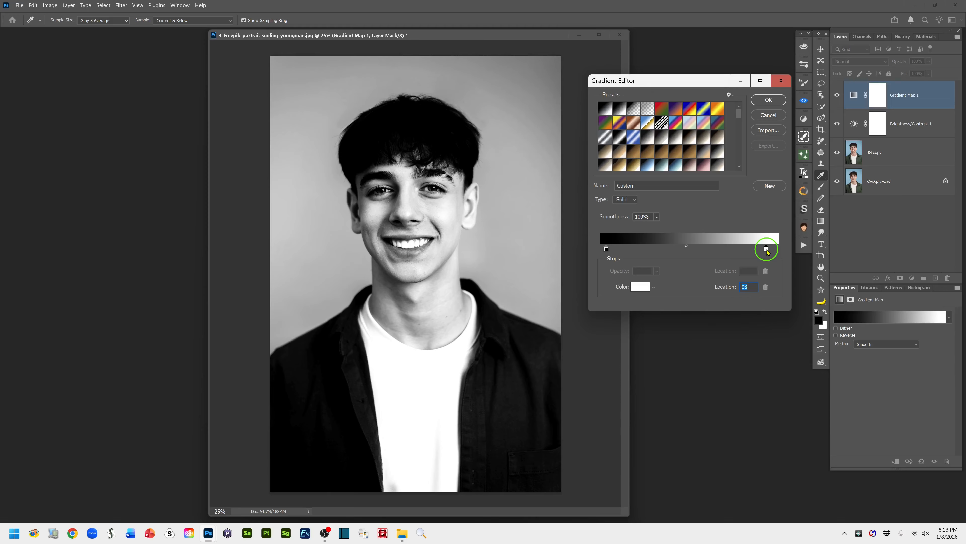
drag(766, 251, 758, 251)
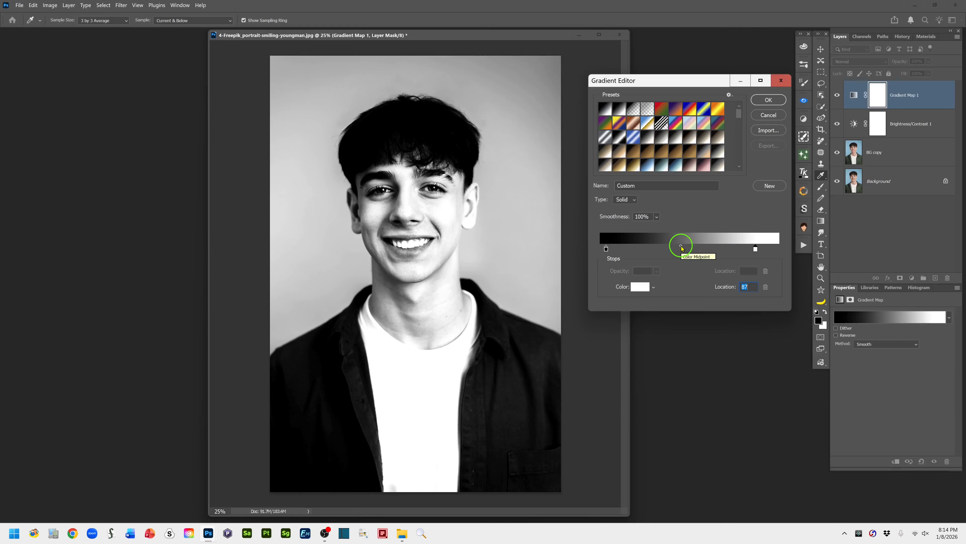
click(681, 246)
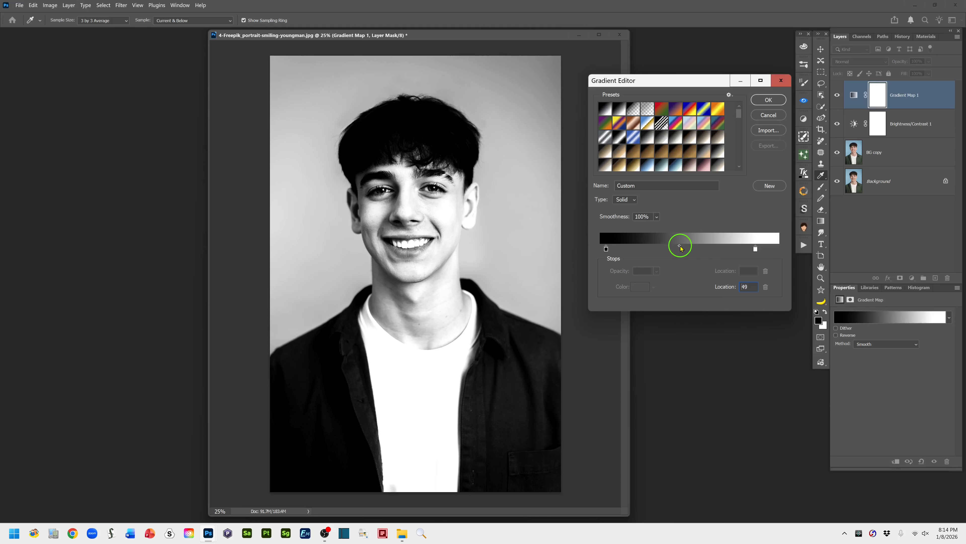
drag(679, 247, 677, 247)
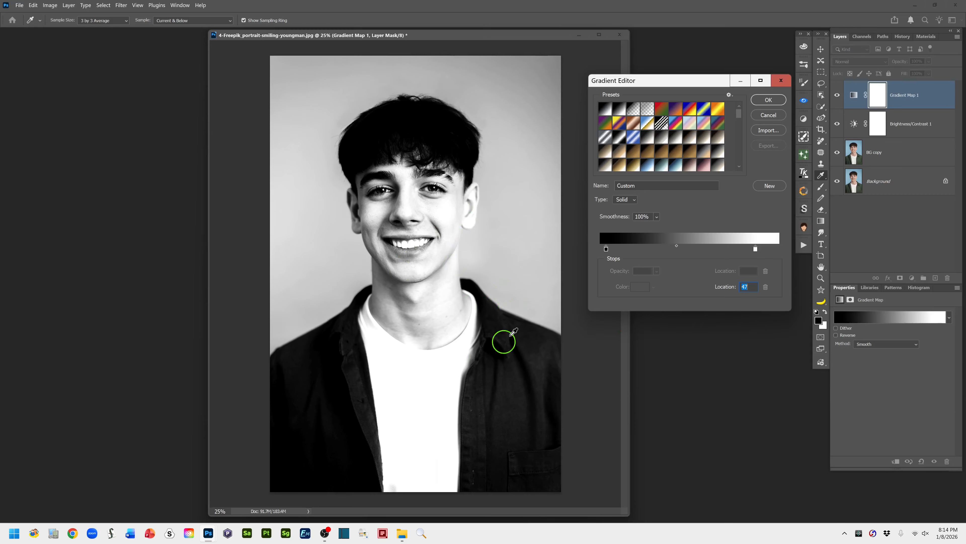
click(768, 100)
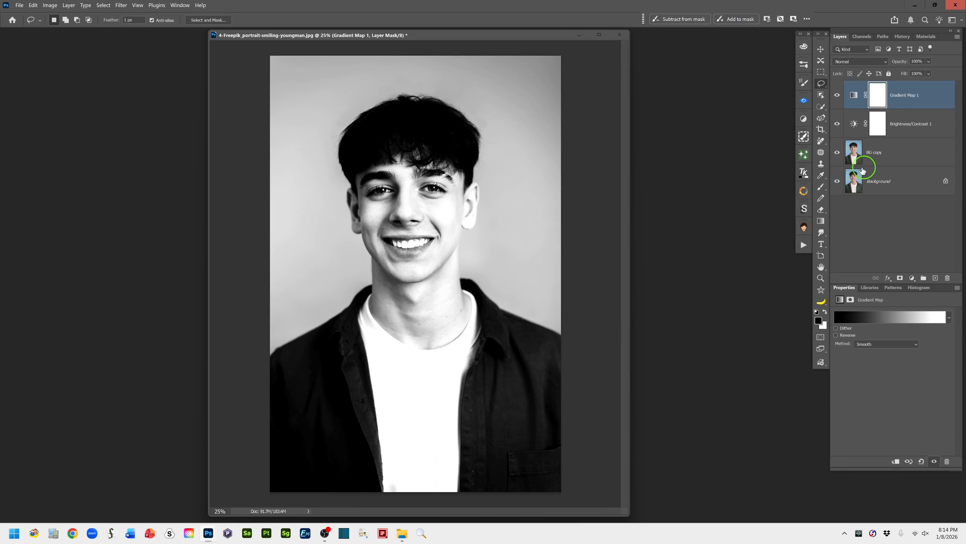
Step: Stamp the visible result onto a new layer above the Gradient Map and rename that layer "grayscale"
click(855, 96)
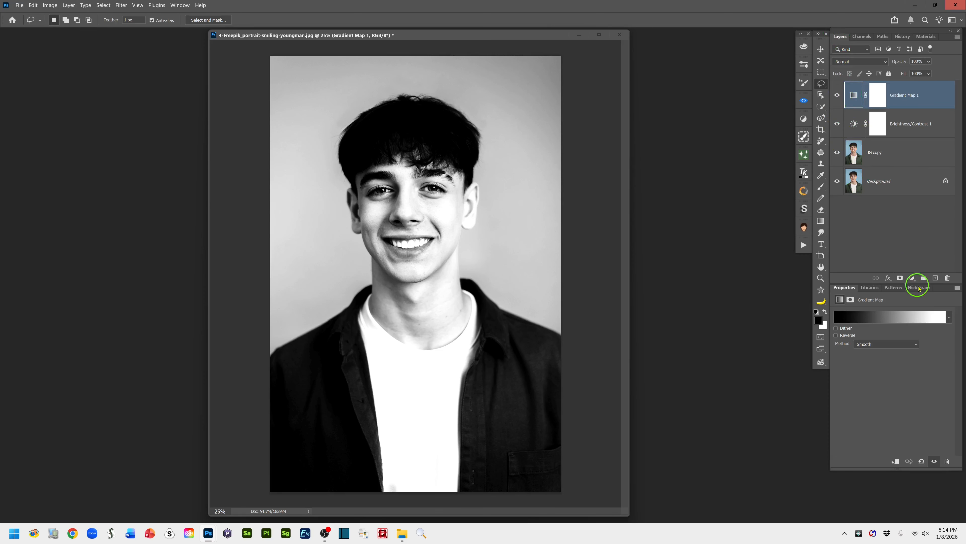
click(936, 280)
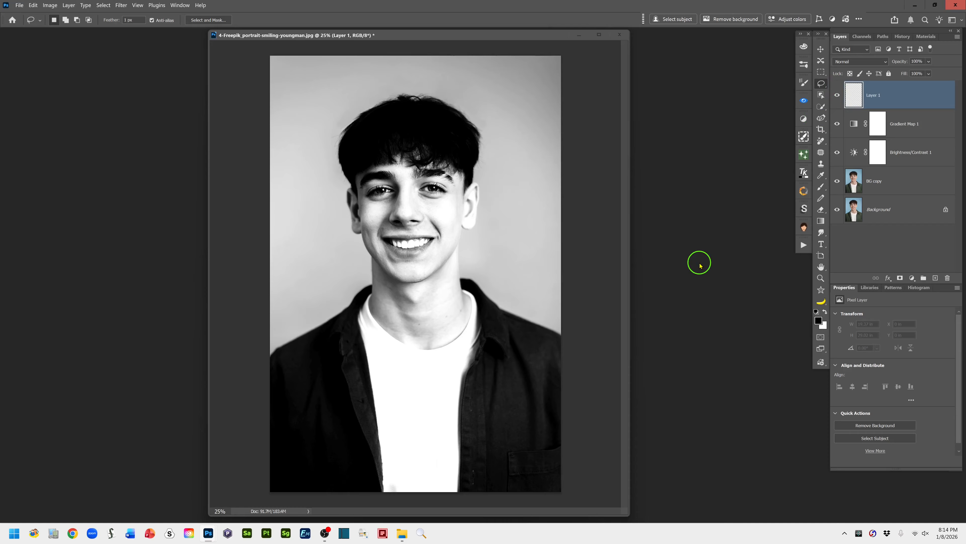
key(ctrl+alt+shift+e)
double_click(873, 96)
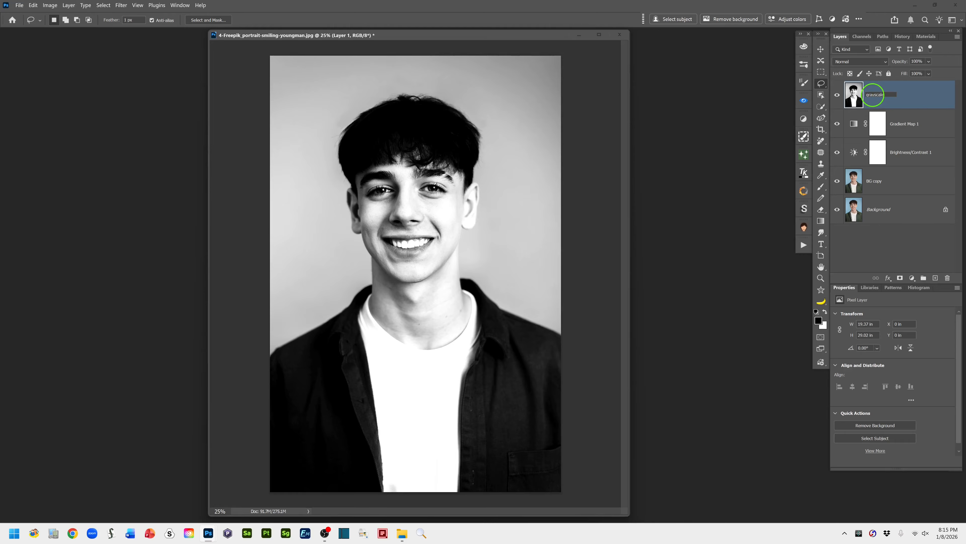
click(924, 100)
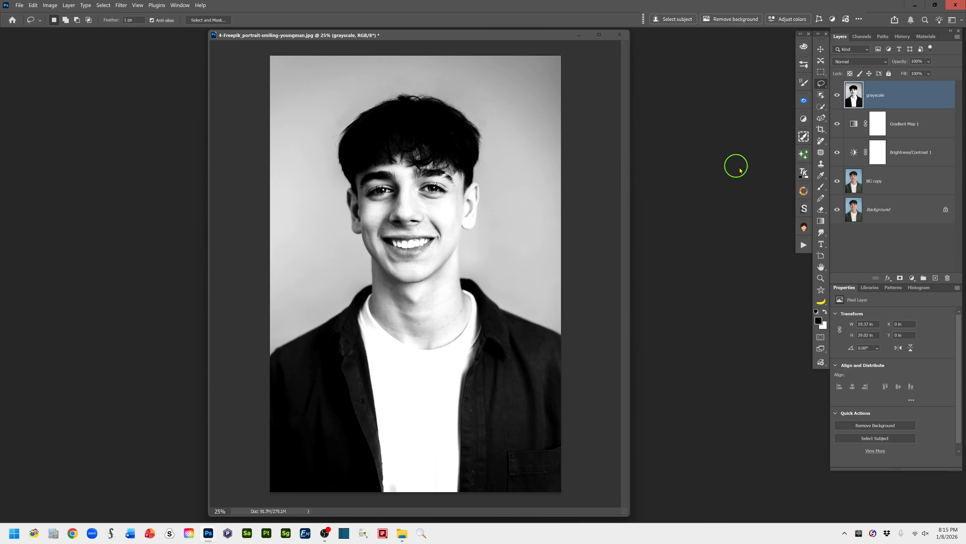
Step: Select the man's left ear on the BG copy layer with a lasso outline of the Object Selection tool
click(853, 185)
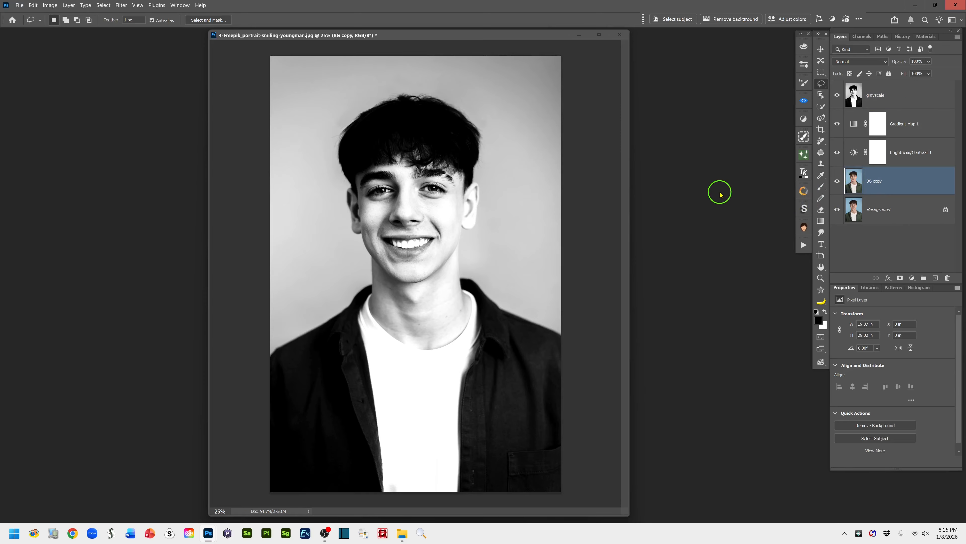
click(821, 95)
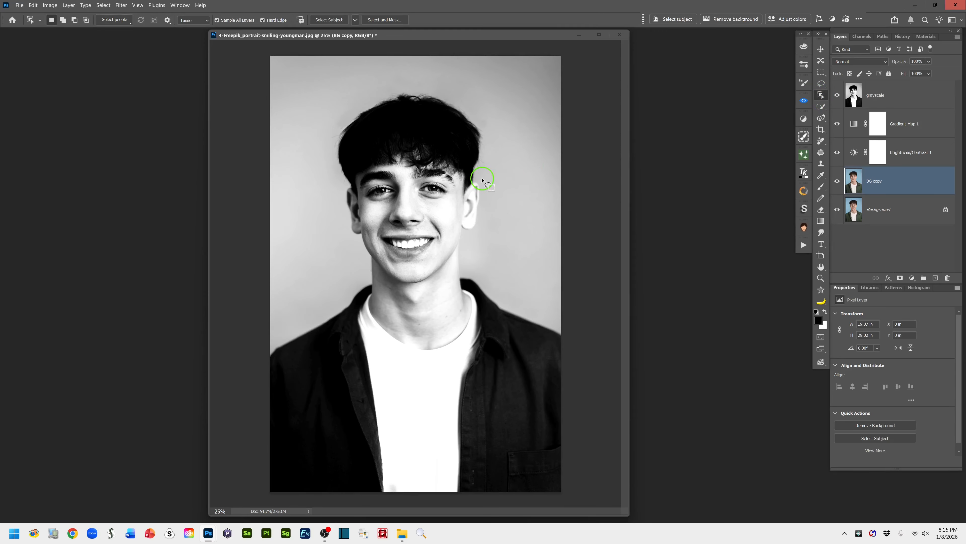
mouse_move(482, 179)
mouse_down()
mouse_move(460, 179)
mouse_move(455, 200)
mouse_move(461, 239)
mouse_move(483, 238)
mouse_up()
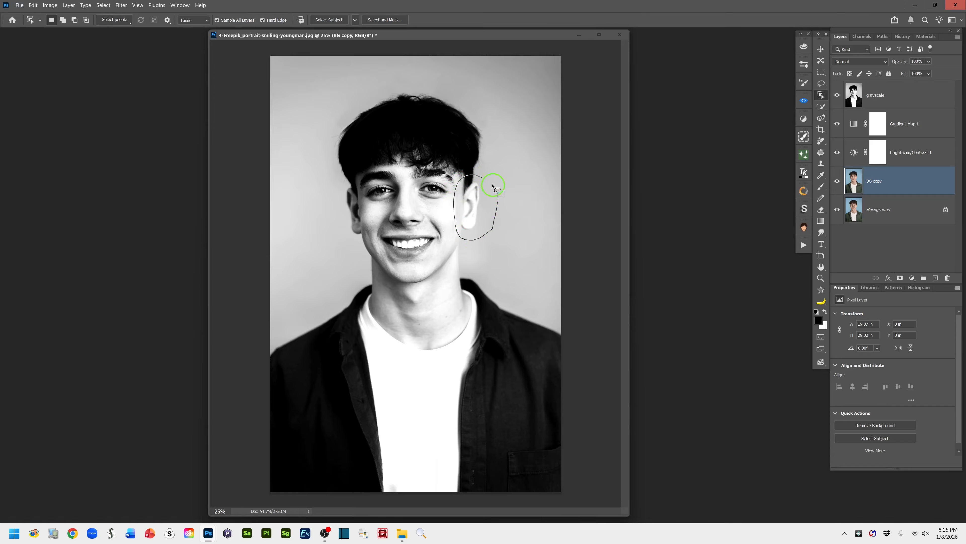
drag(492, 185, 480, 178)
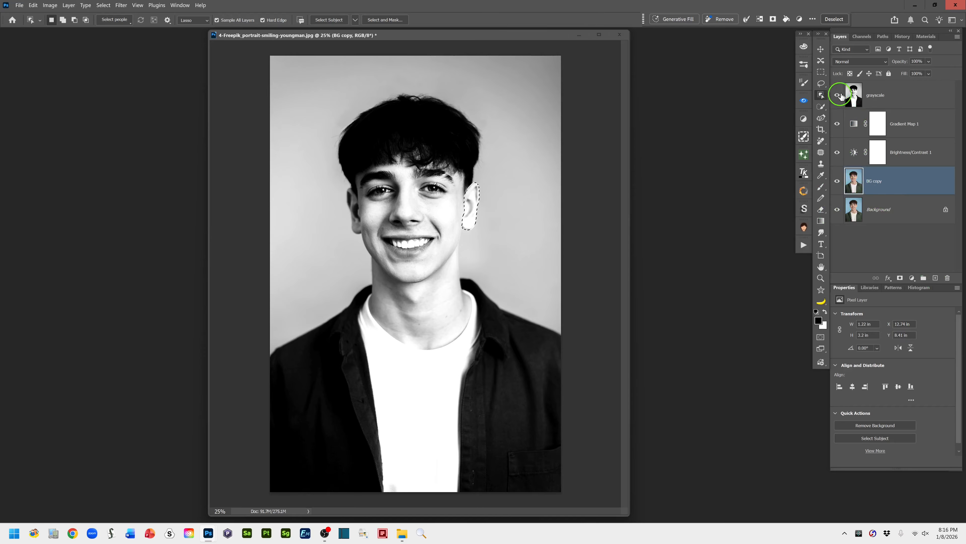
Step: Copy the selected ear from BG copy and paste it in color above the grayscale layer
click(33, 5)
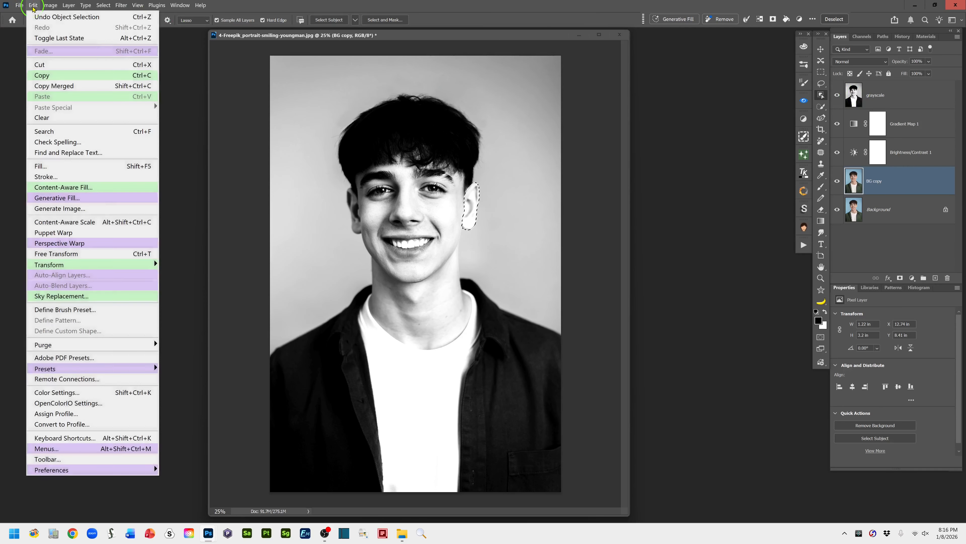
click(46, 76)
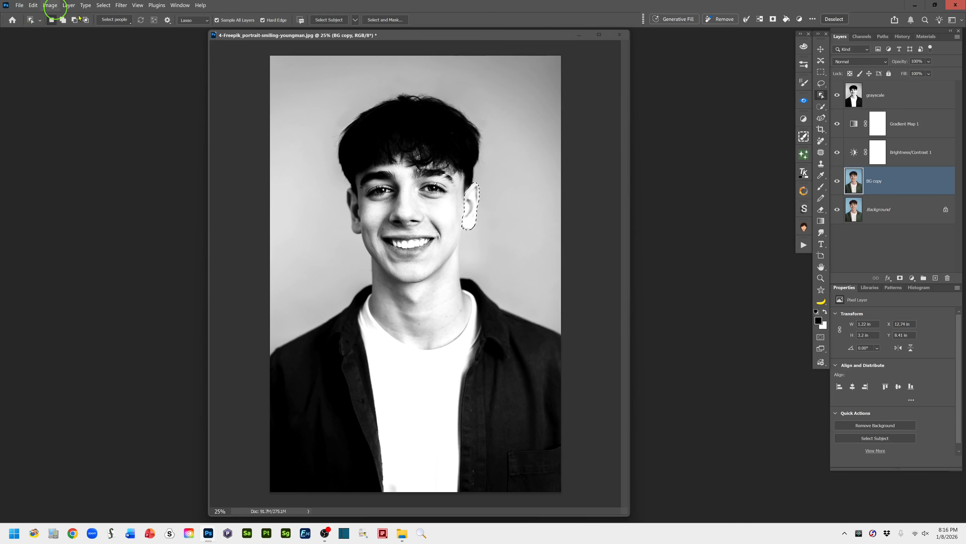
click(854, 95)
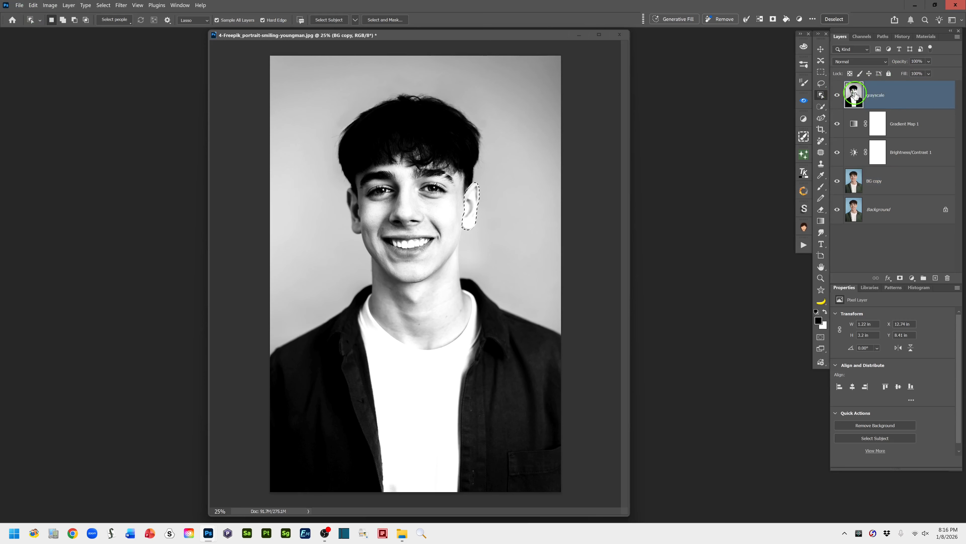
click(33, 5)
click(54, 99)
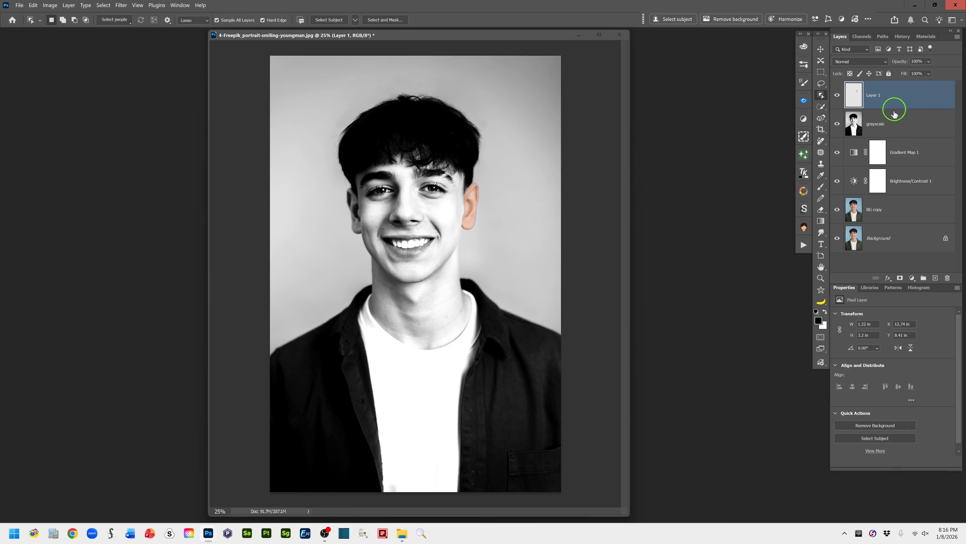
Step: Merge the pasted color ear layer with the grayscale layer into a single layer
click(821, 84)
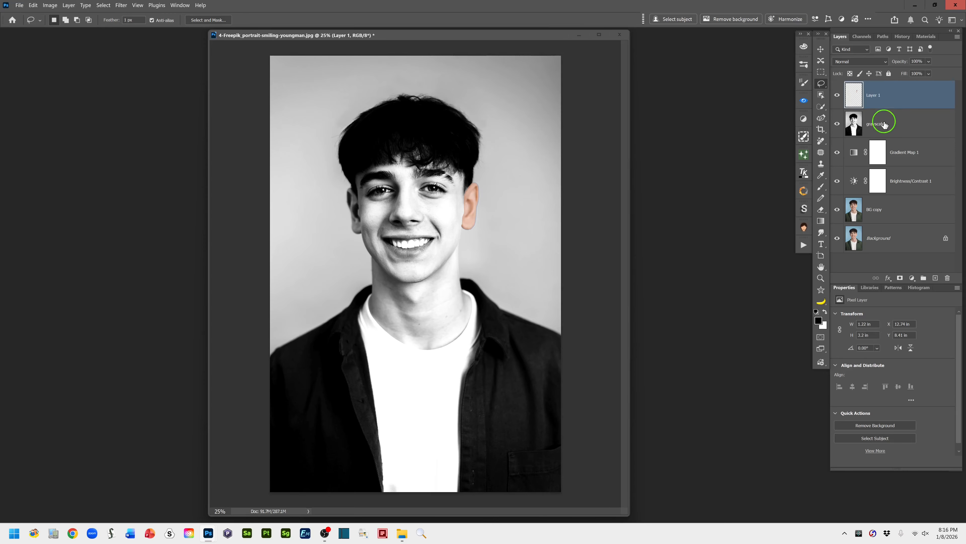
ctrl+click(899, 125)
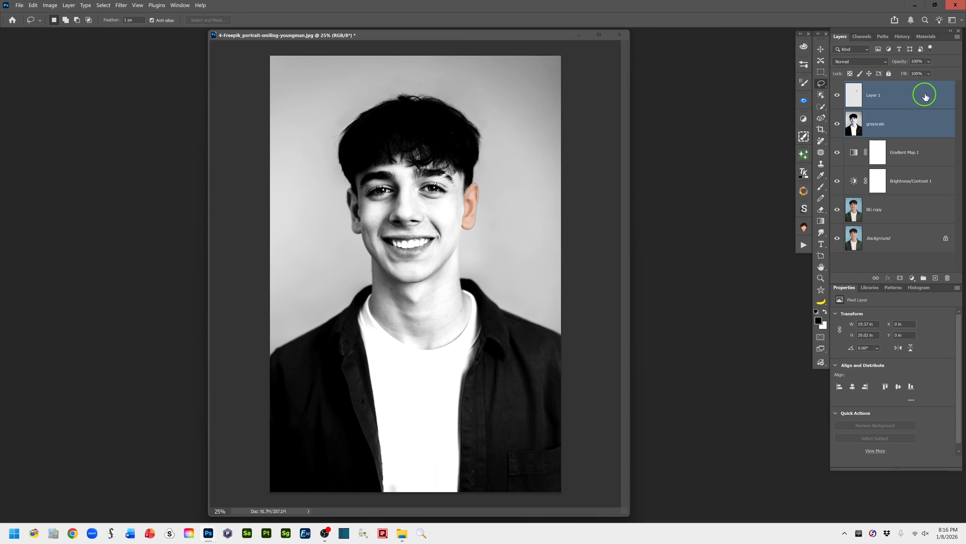
click(957, 37)
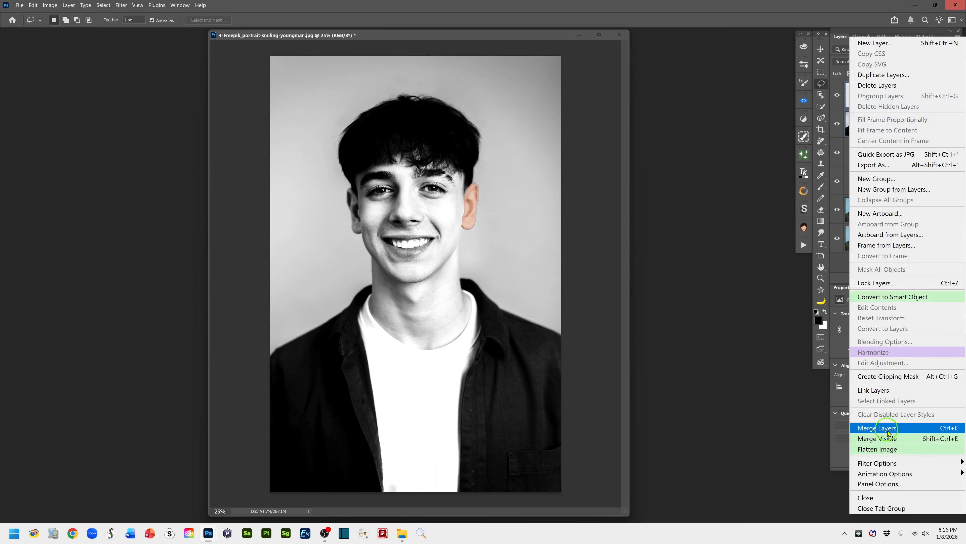
click(908, 430)
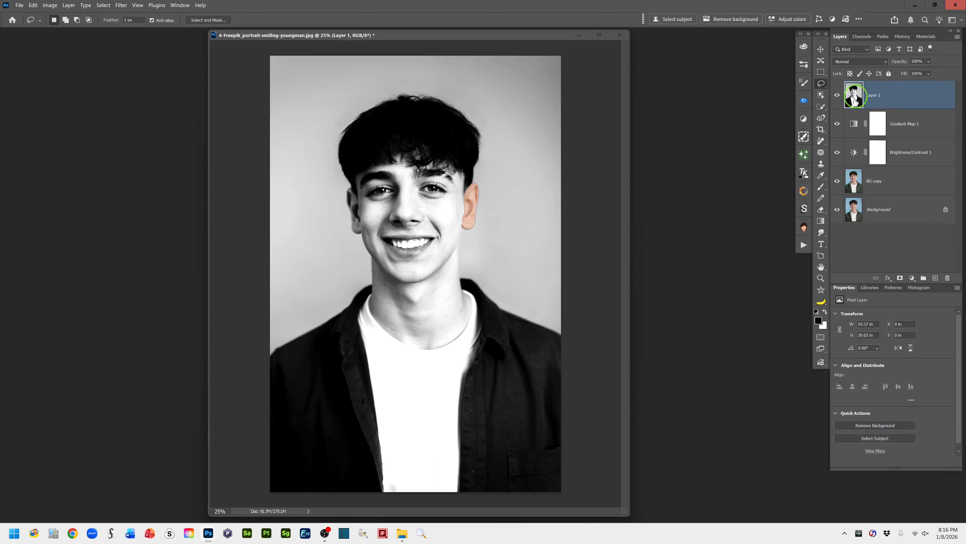
Step: Rename the merged layer "Grayscale + Ear - Darket Color" and set its blend mode to Darker Color
double_click(873, 95)
text(Grayscale + Ea)
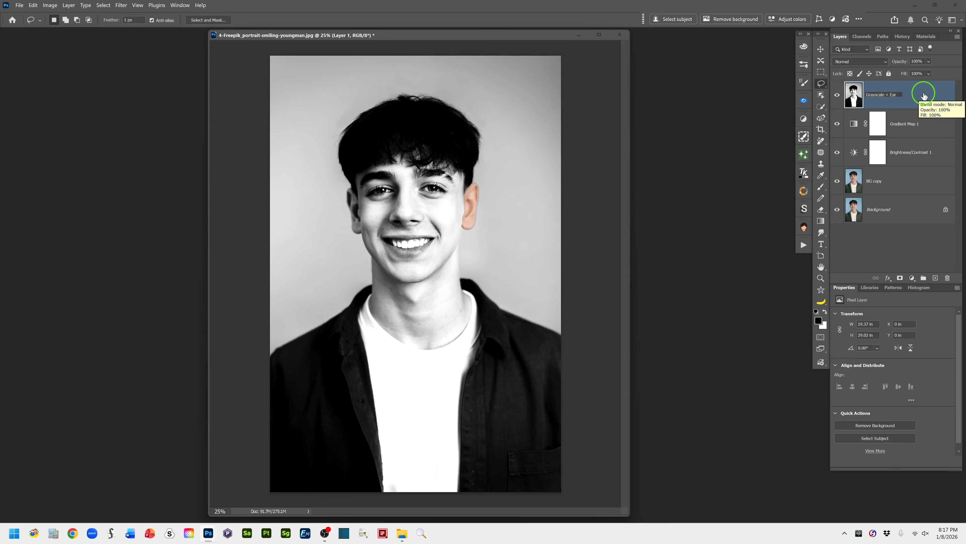
text(- Darket Color)
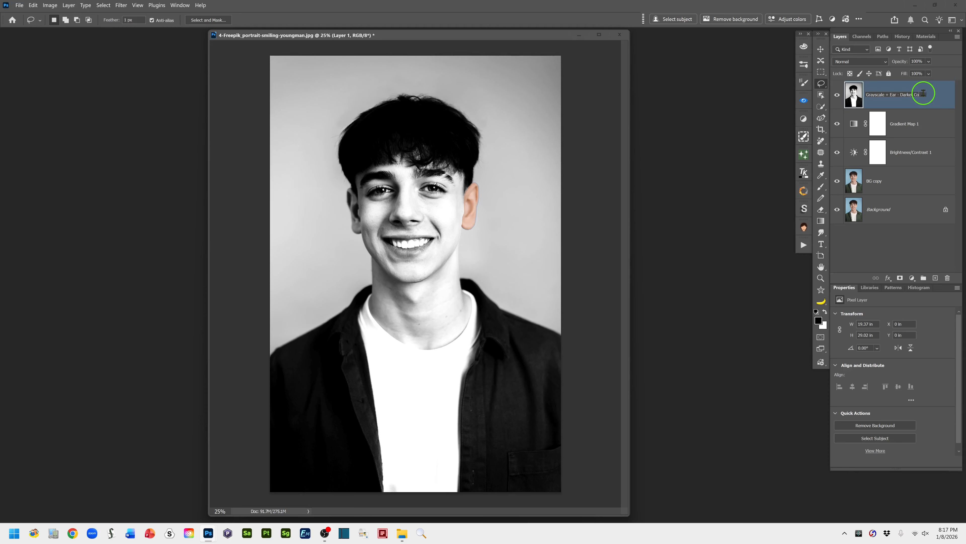
click(940, 102)
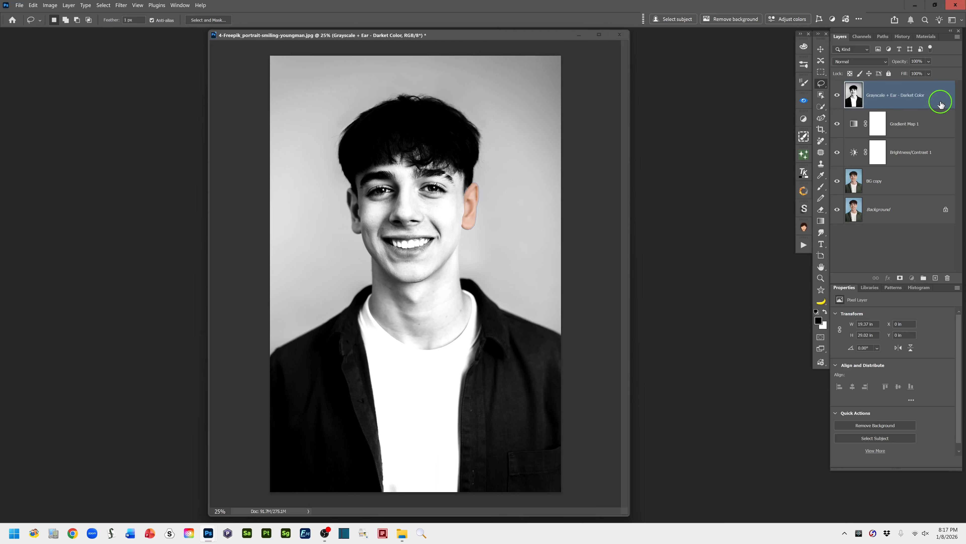
click(884, 62)
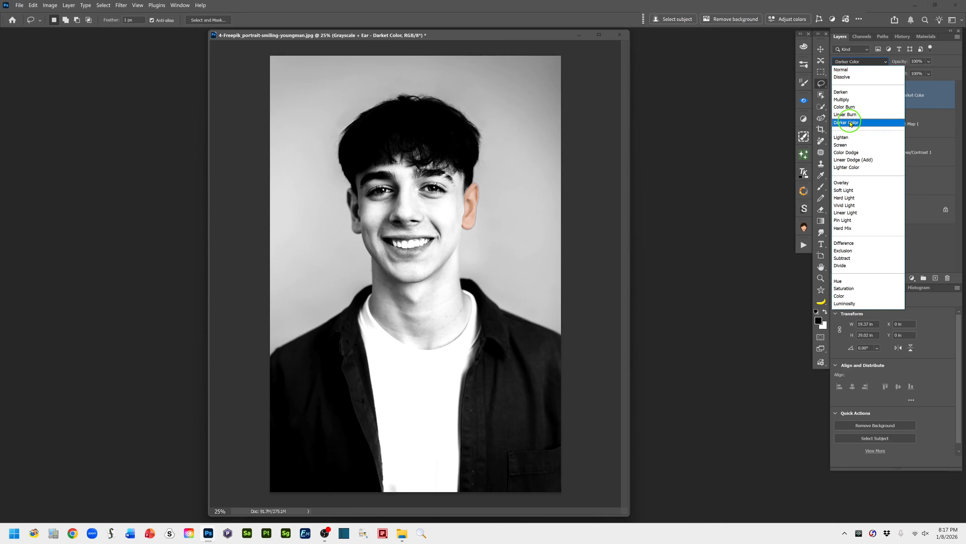
click(850, 123)
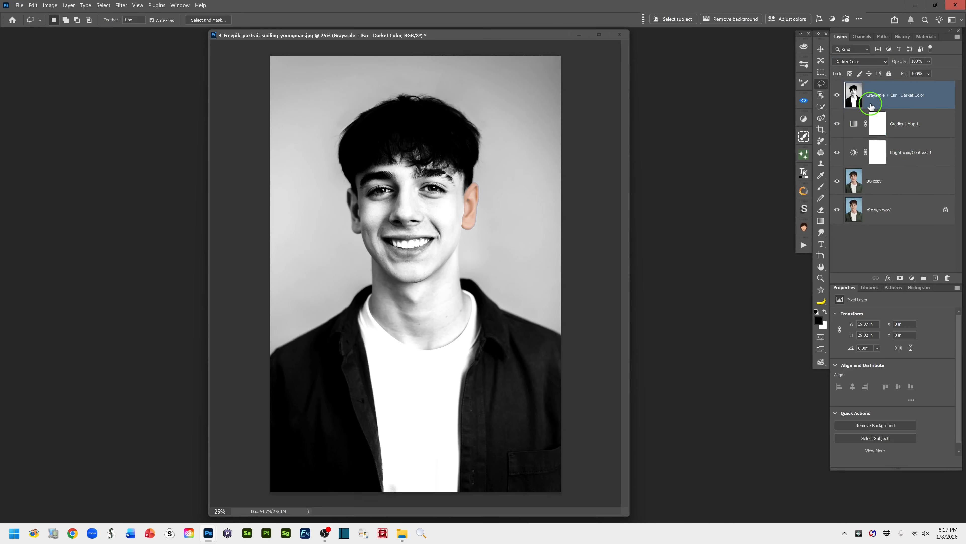
Step: Correct the misspelled layer name to "Grayscale + Ear - Darker Color"
double_click(914, 95)
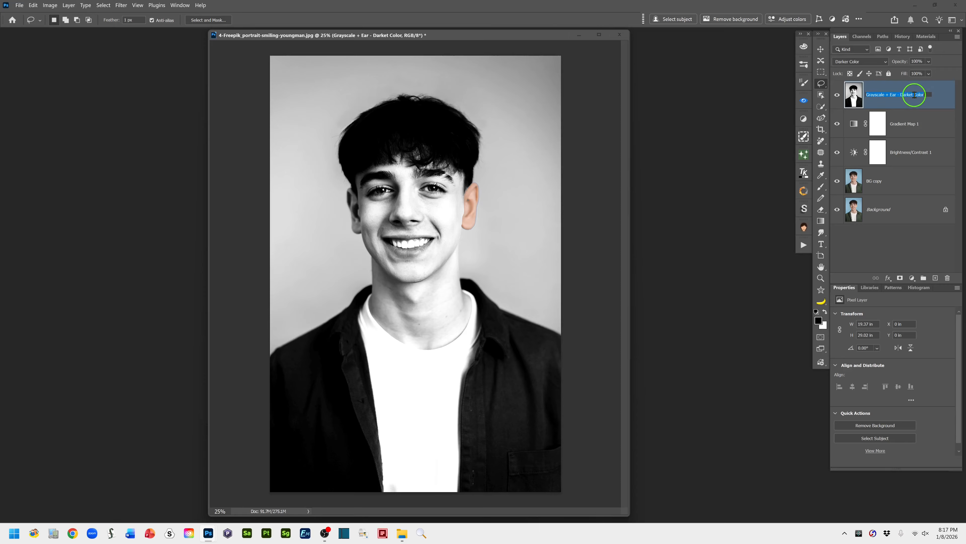
click(913, 95)
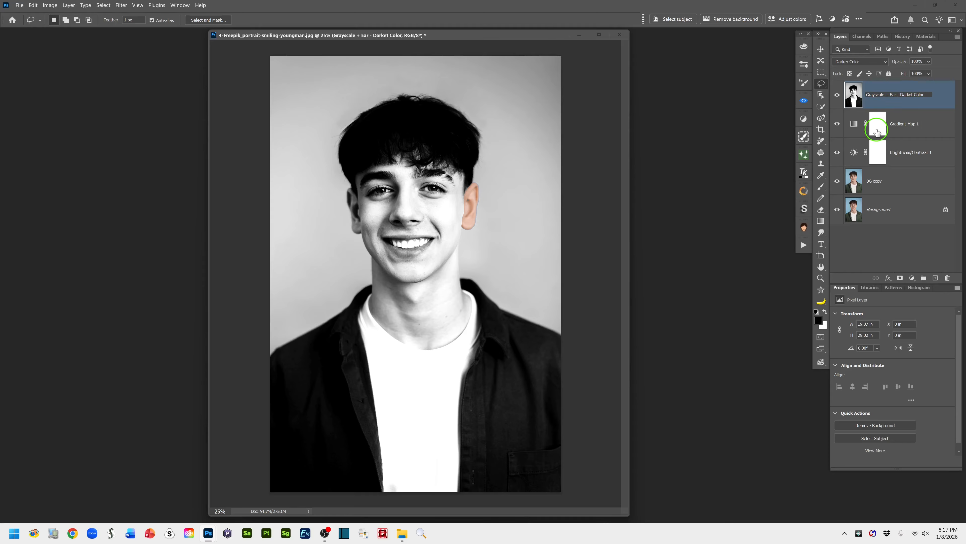
text(r)
click(938, 103)
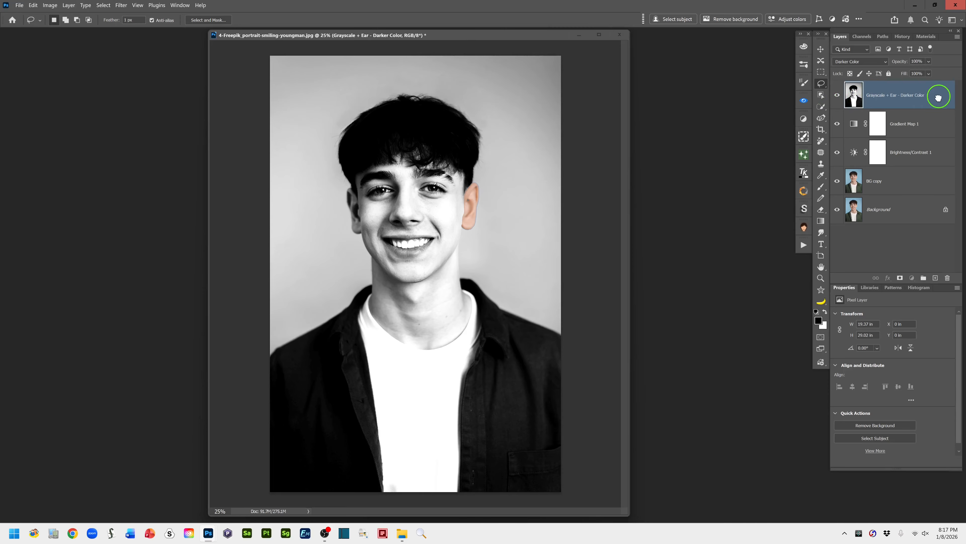
Step: Duplicate the Grayscale + Ear - Darker Color layer and open the Sketch filter Stamp for the copy
drag(938, 98, 937, 277)
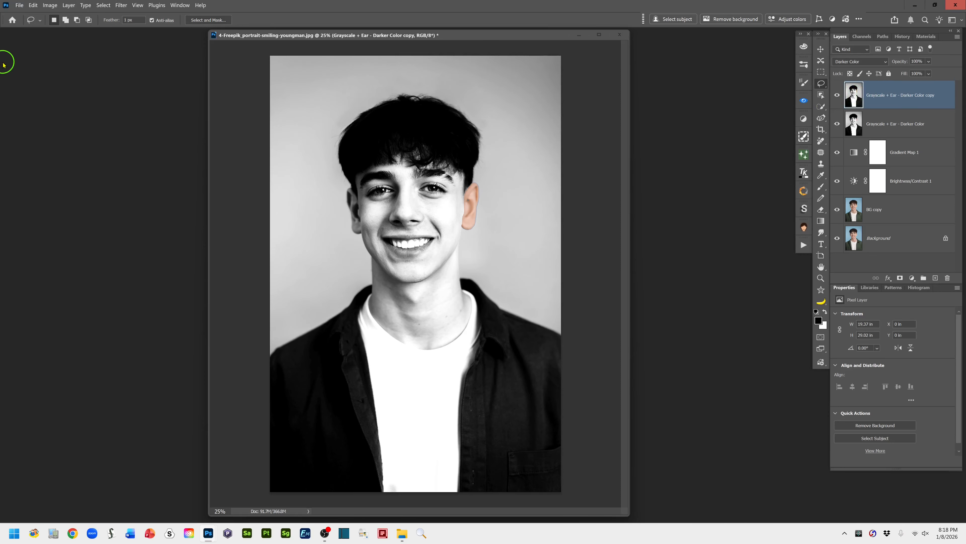
click(122, 6)
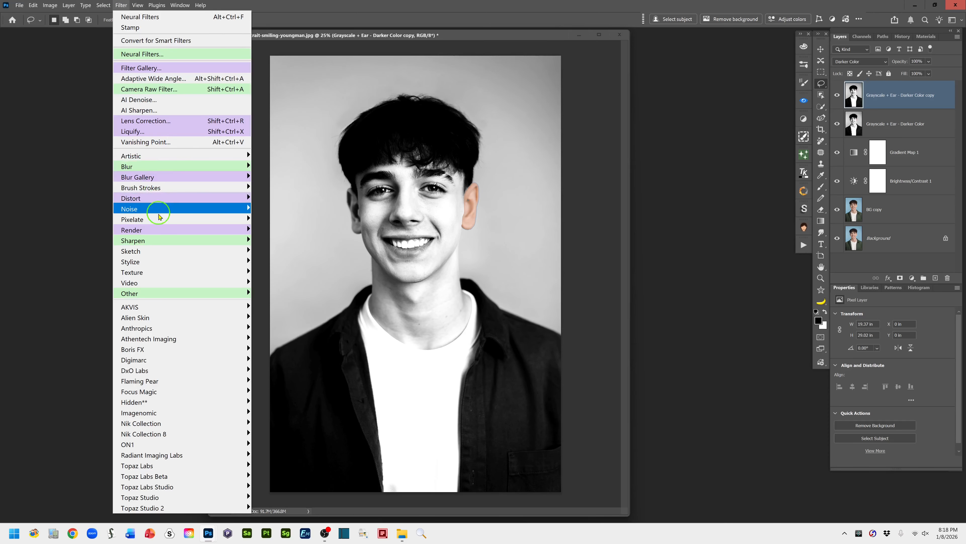
mouse_move(148, 254)
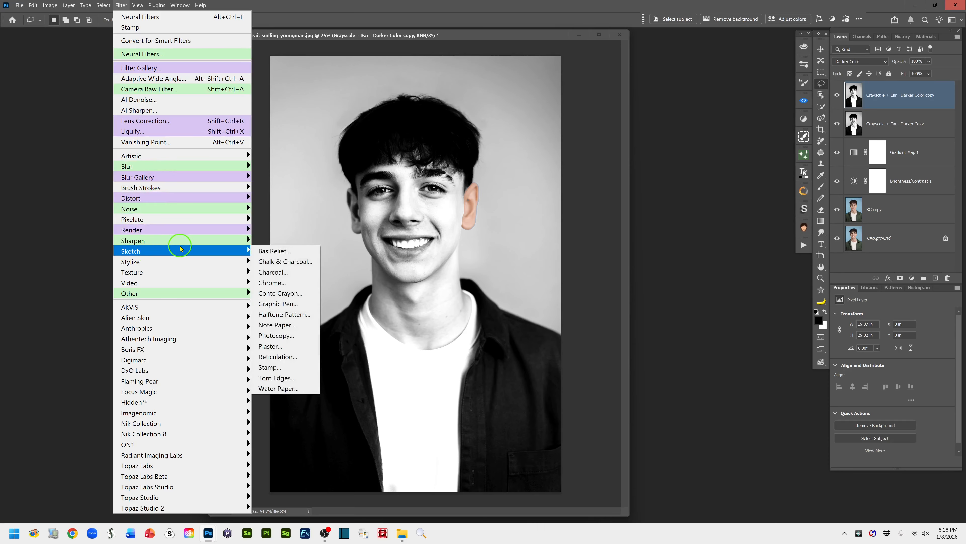
mouse_move(246, 253)
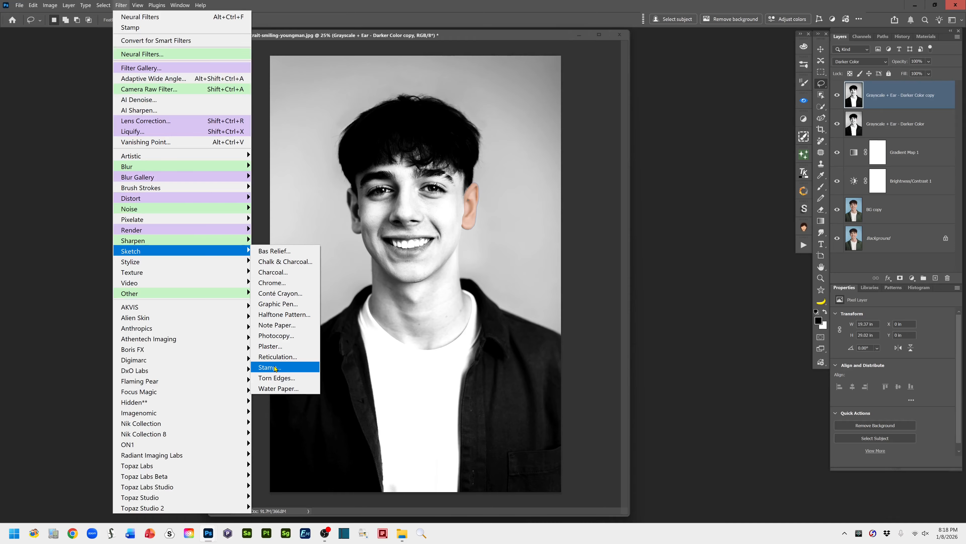
click(295, 367)
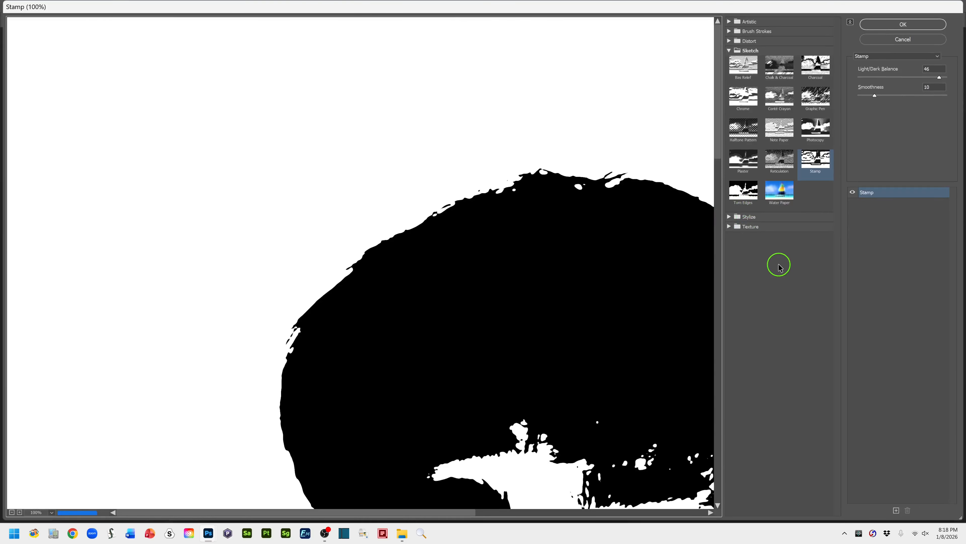
Step: Set the Stamp filter's Light/Dark Balance to 45 while viewing the whole head and shoulders
key(ctrl+minus)
key(ctrl+minus)
key(ctrl+minus)
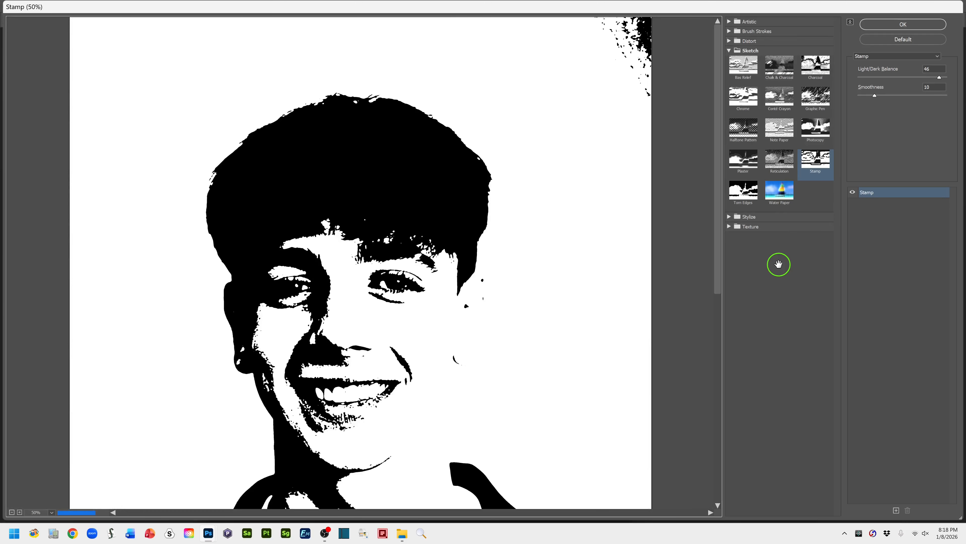
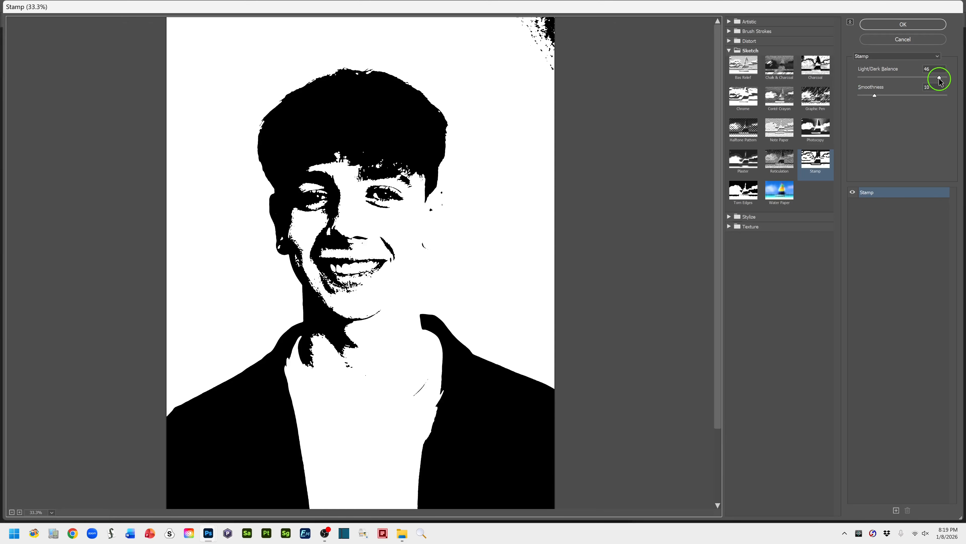
mouse_move(940, 78)
mouse_down()
mouse_move(870, 86)
mouse_move(907, 89)
mouse_move(869, 80)
mouse_move(922, 78)
mouse_up()
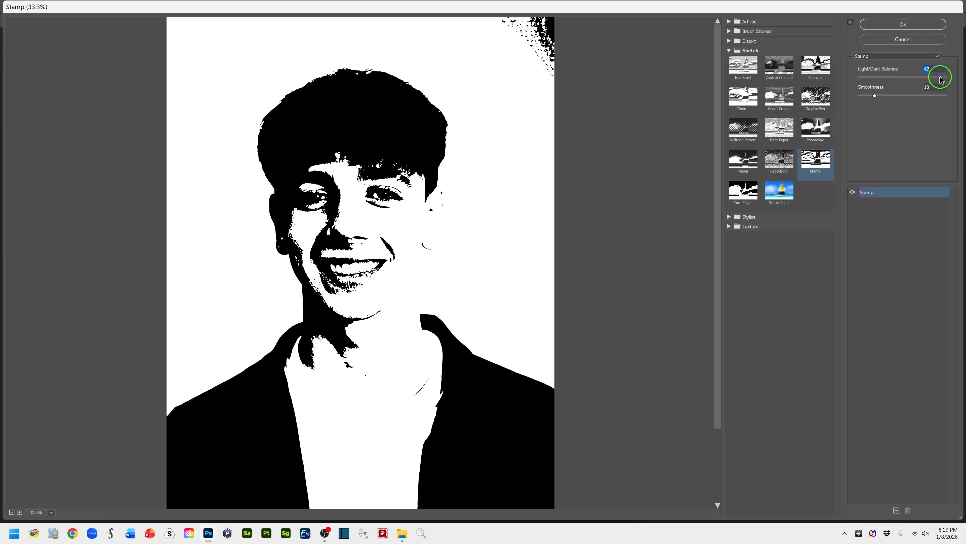
drag(941, 79, 938, 79)
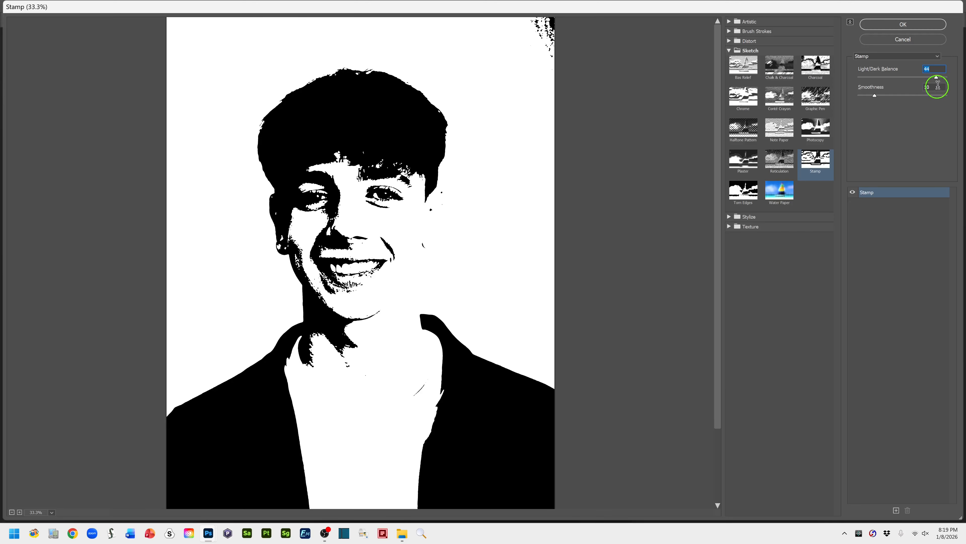
drag(937, 80, 938, 80)
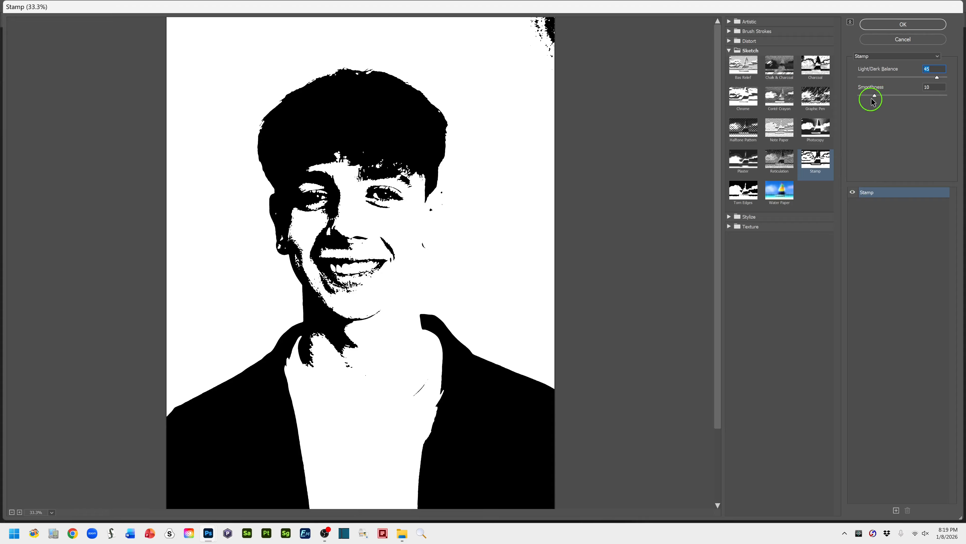
Step: Try lower and higher Smoothness values, set Smoothness to 10, and apply the Stamp filter
drag(874, 96, 866, 96)
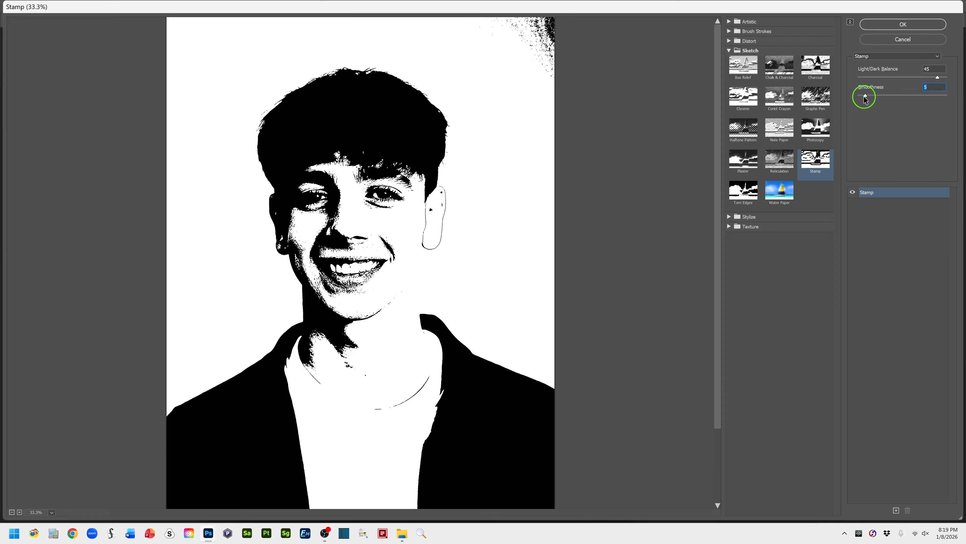
drag(866, 98, 920, 110)
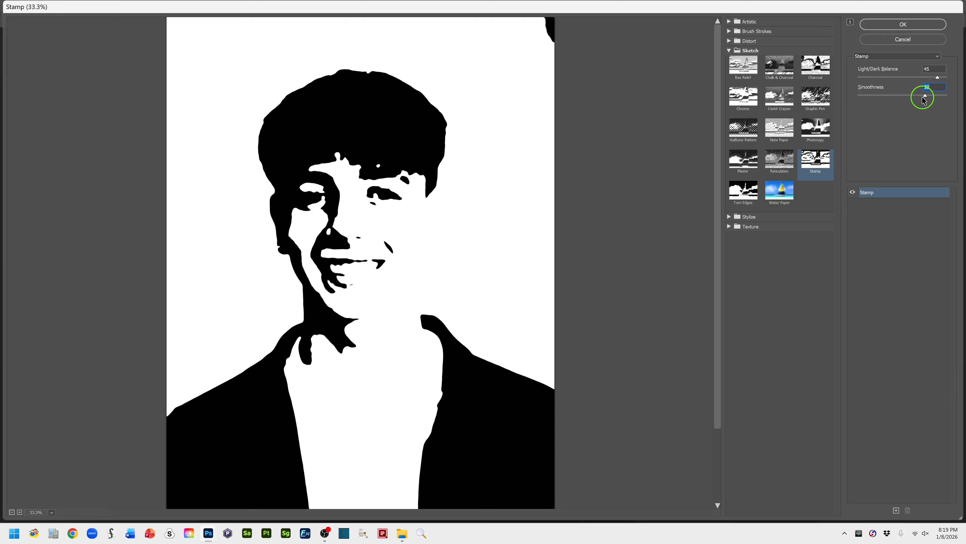
drag(927, 98, 876, 104)
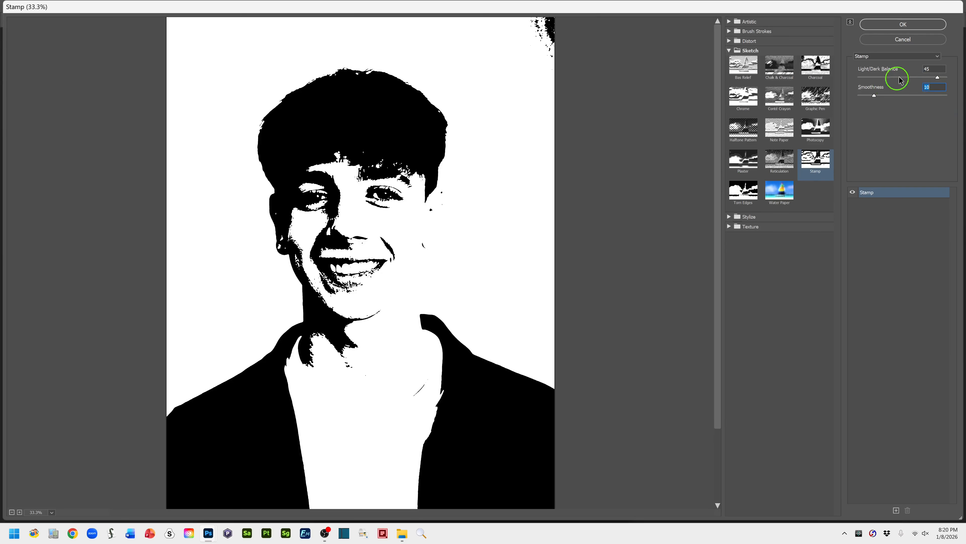
click(903, 24)
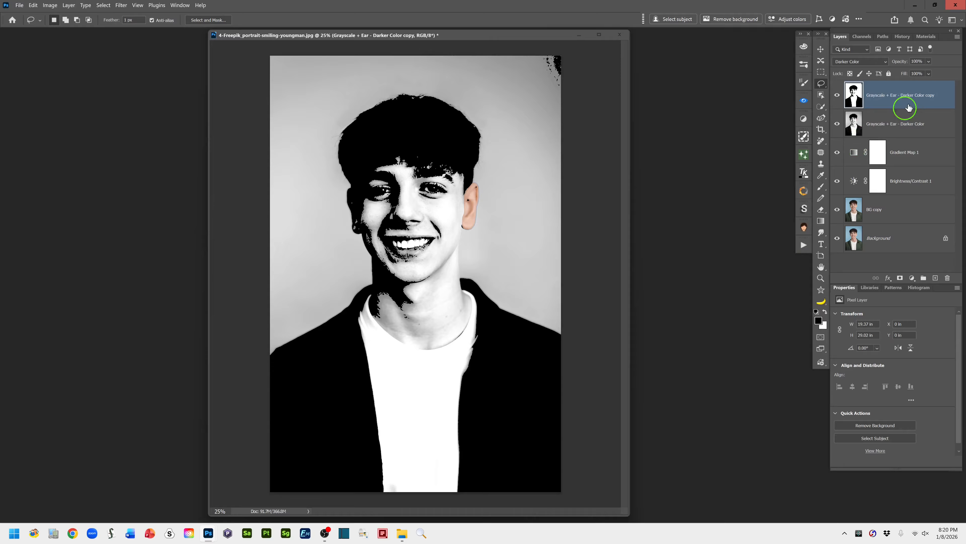
Step: Rename the filtered copy "Sketch - Stamp Filter" and set its blend mode to Linear Burn
double_click(878, 95)
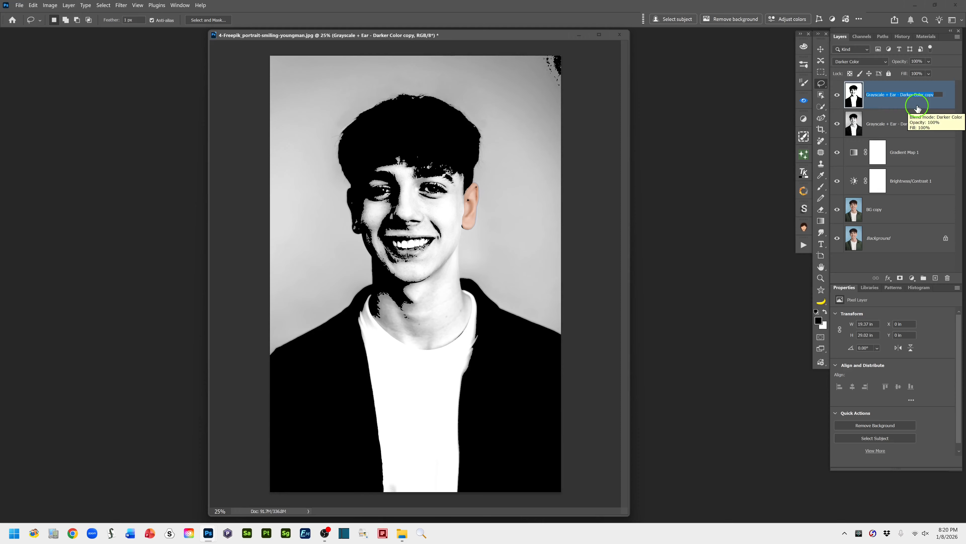
text(Sketch - Stamp Filter)
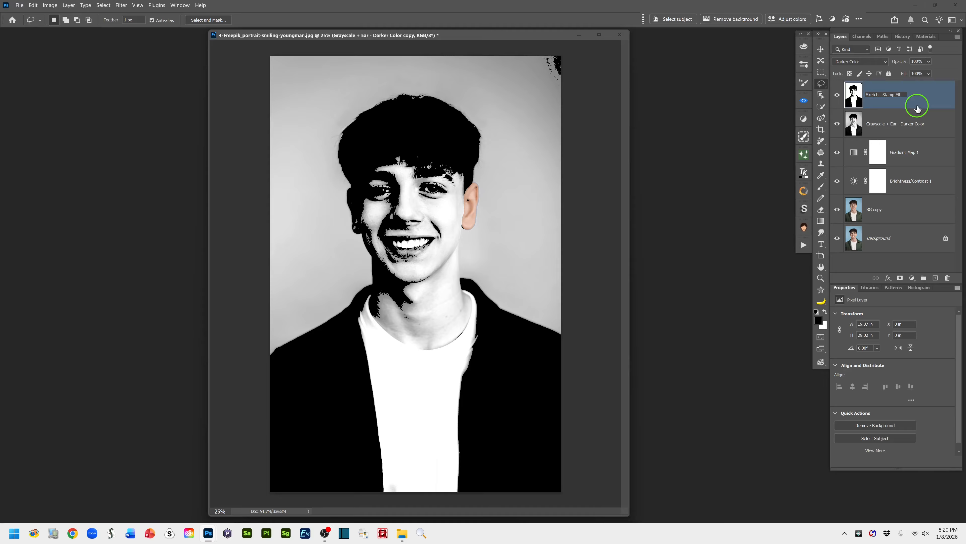
click(933, 97)
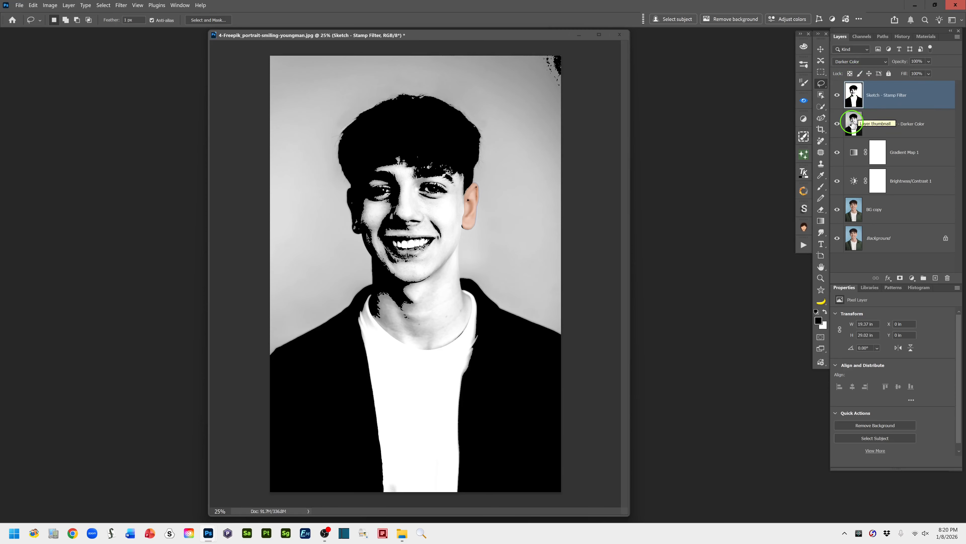
click(883, 64)
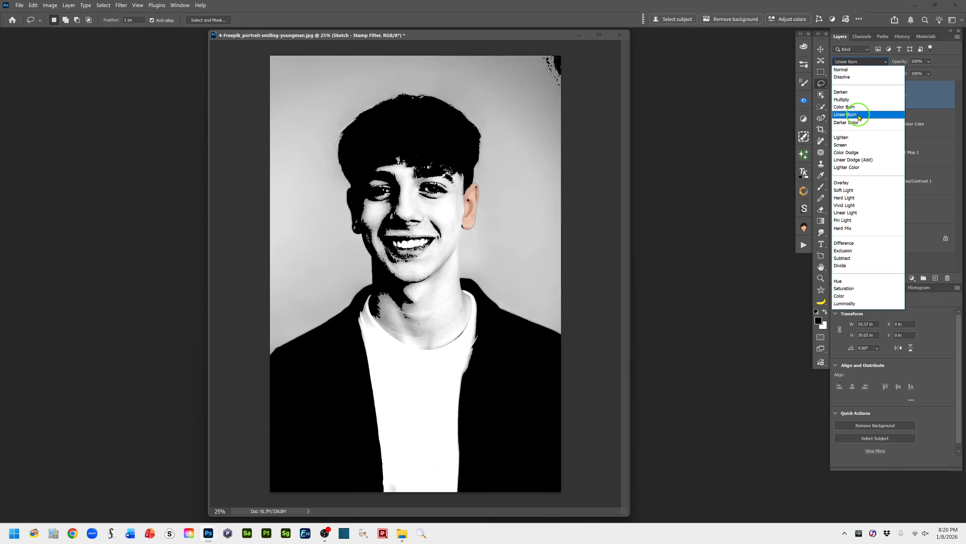
click(859, 118)
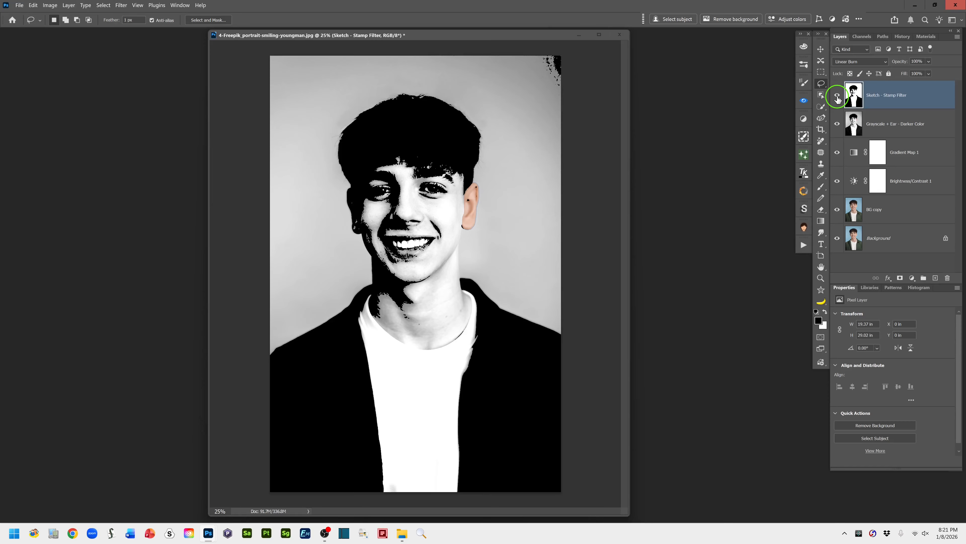
Step: Hide the Sketch - Stamp Filter layer and pick the detected man for people selection on the Grayscale + Ear - Darker Color layer
click(837, 96)
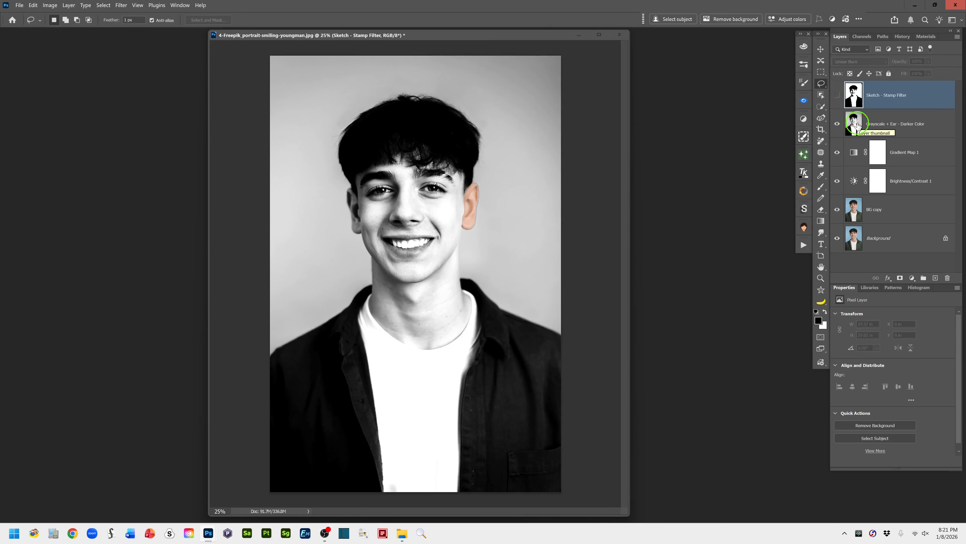
click(887, 125)
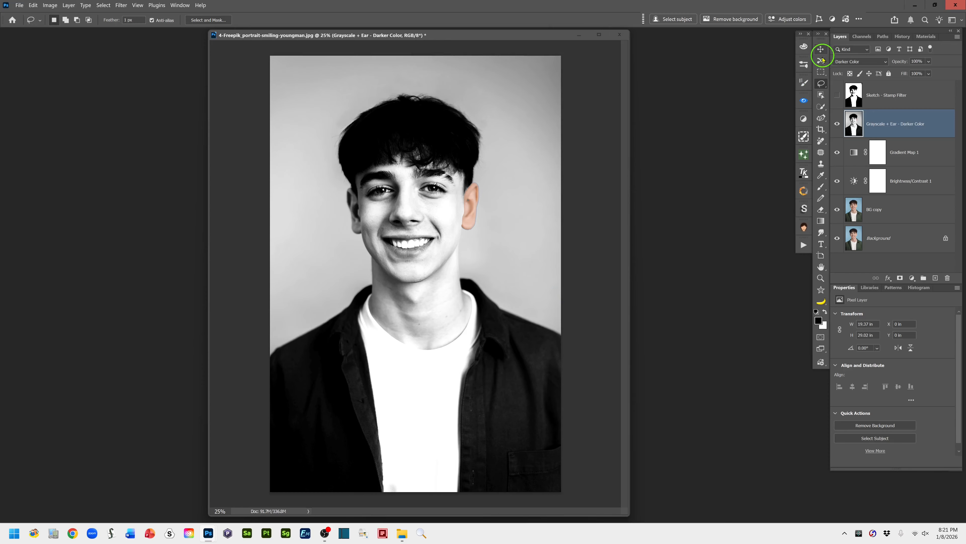
click(821, 96)
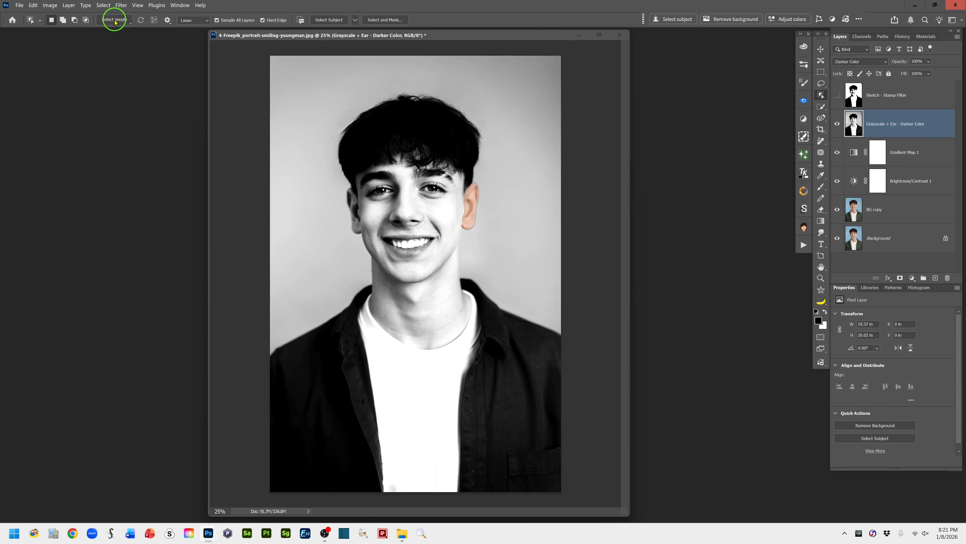
click(122, 23)
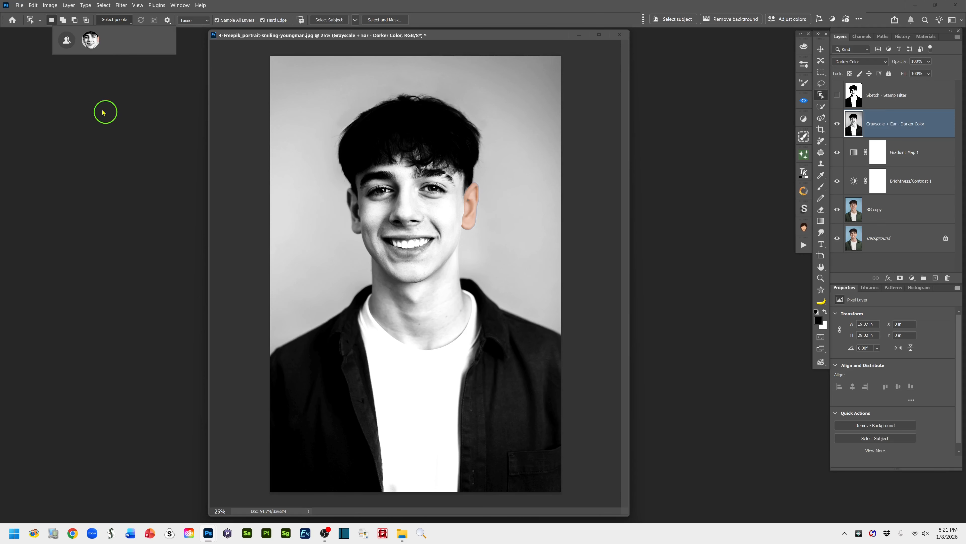
mouse_move(97, 43)
click(90, 43)
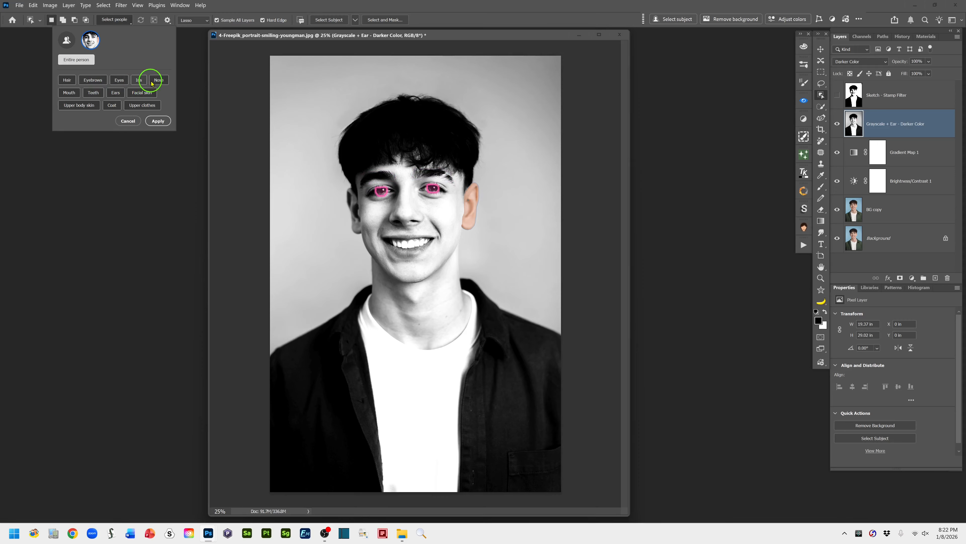
Step: Create a selection of the man's nose, ears, facial skin and upper body skin
click(158, 81)
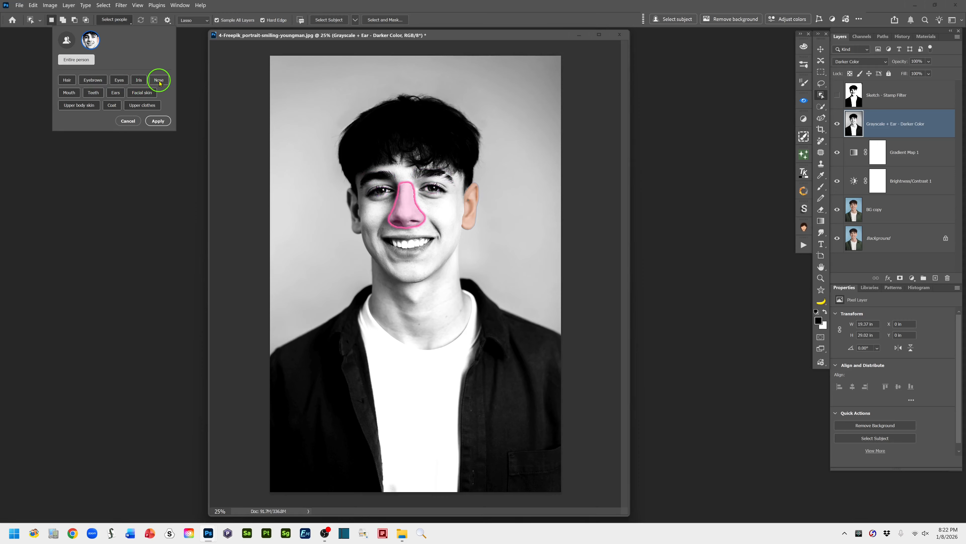
click(159, 81)
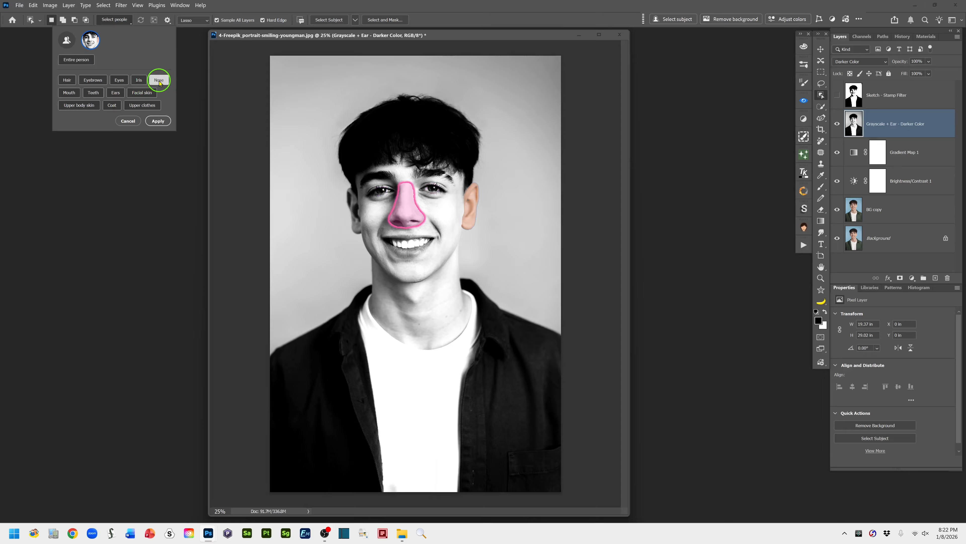
click(116, 92)
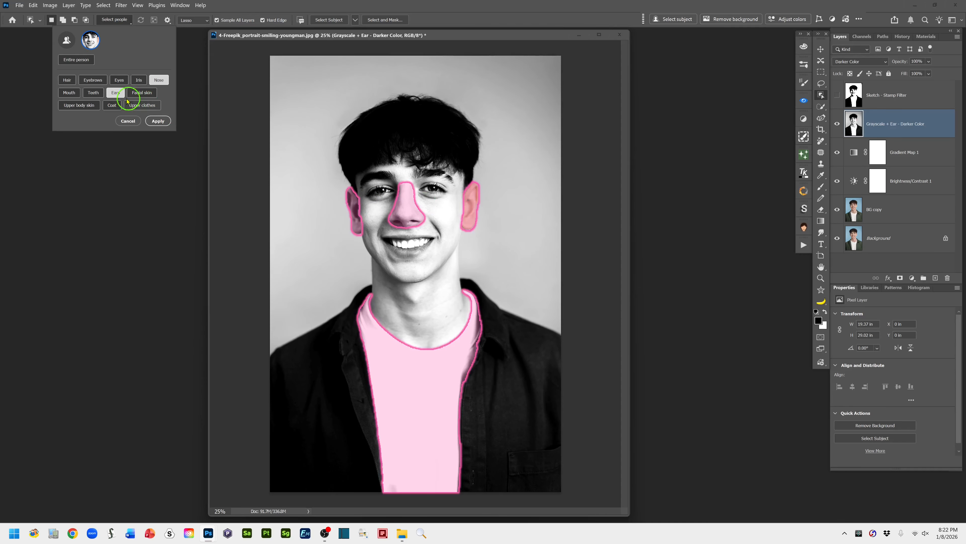
click(141, 93)
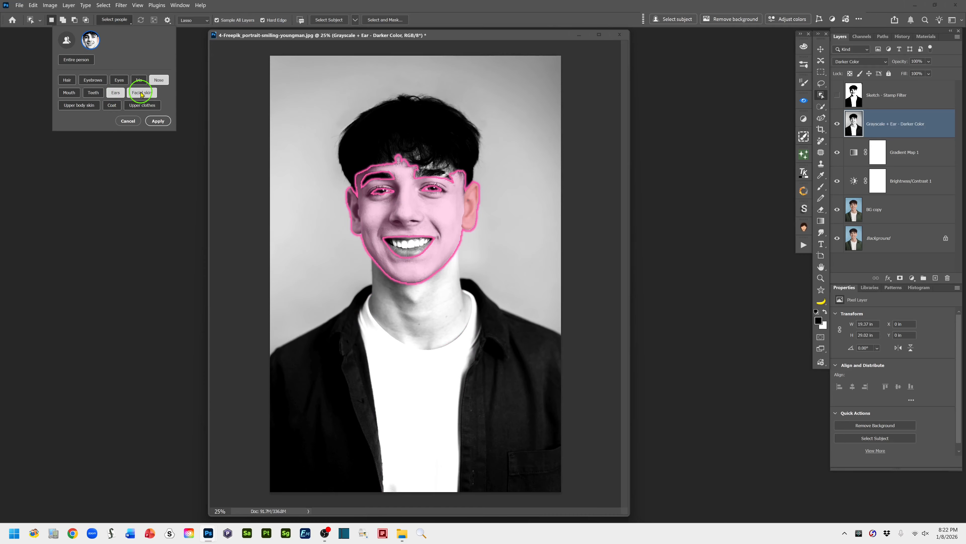
click(75, 107)
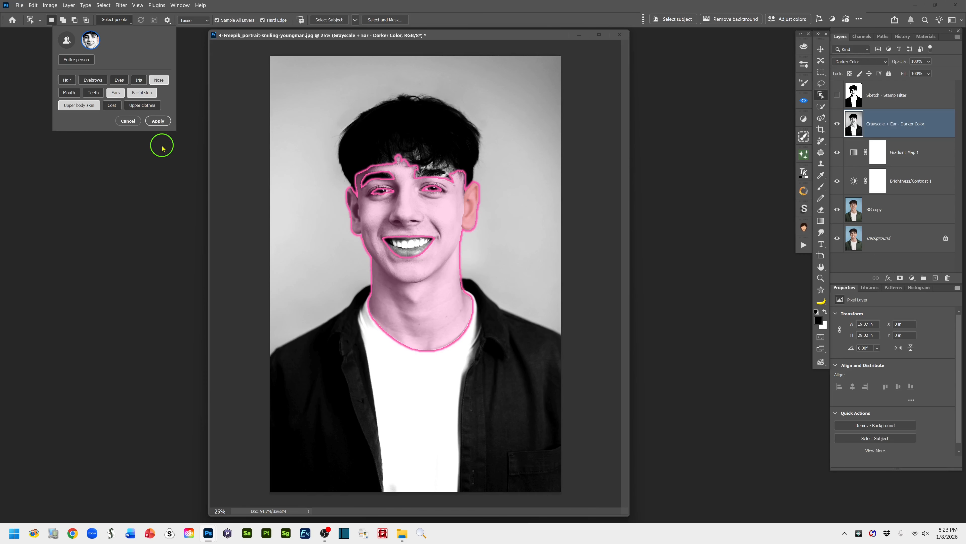
click(158, 121)
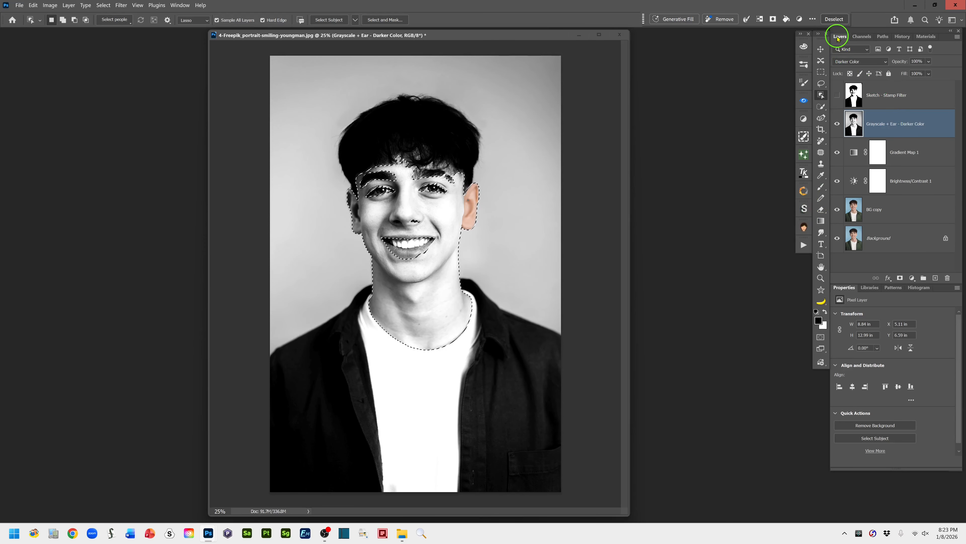
Step: Add a Solid Color fill layer over the selected skin, using a light pink with hue 337
click(912, 280)
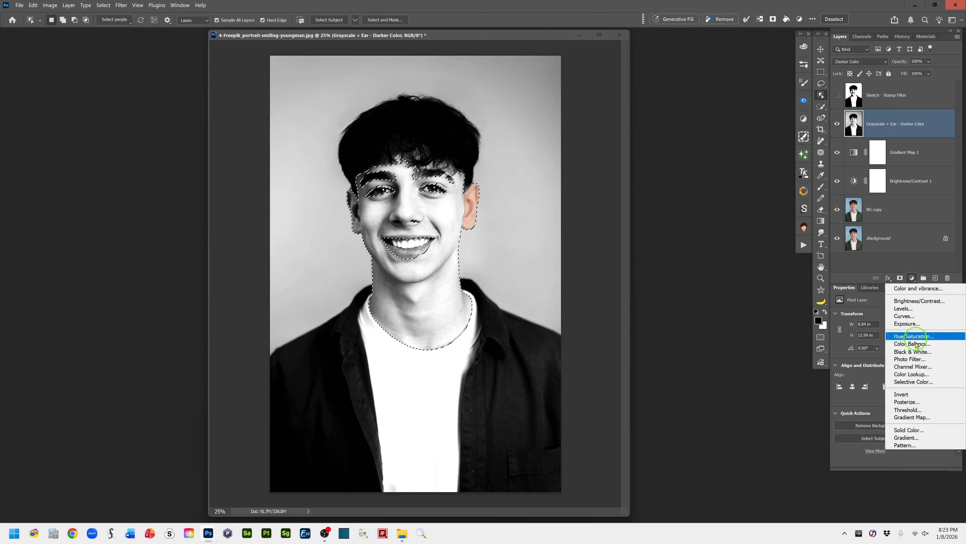
click(929, 431)
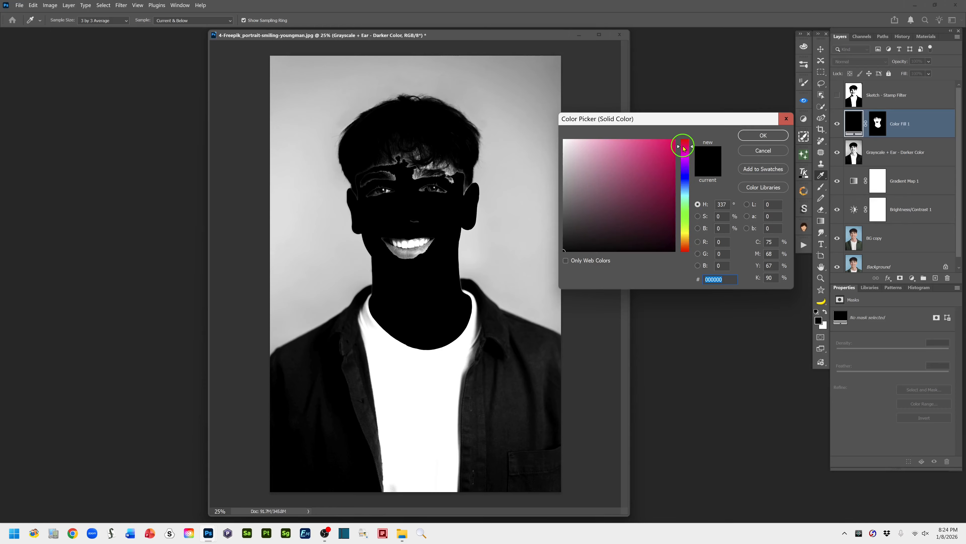
click(651, 146)
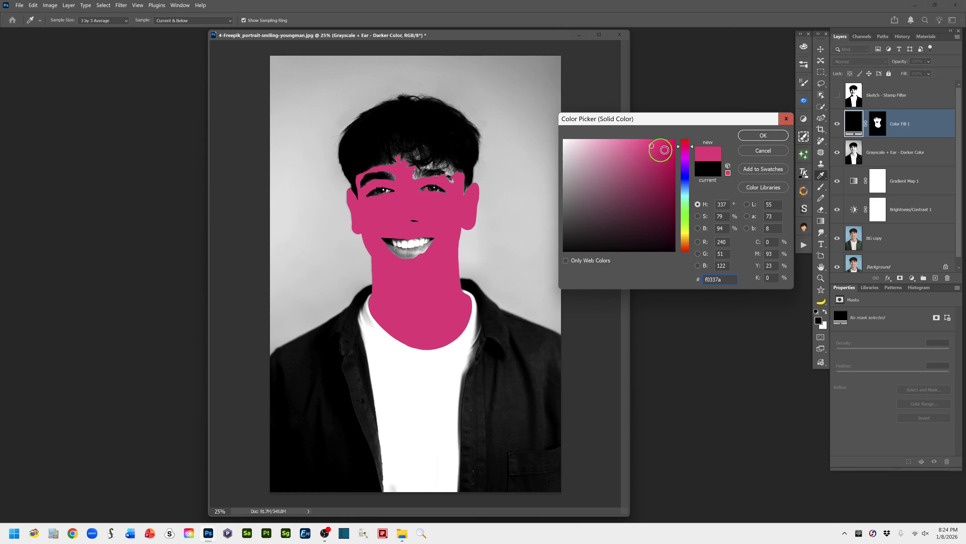
click(615, 143)
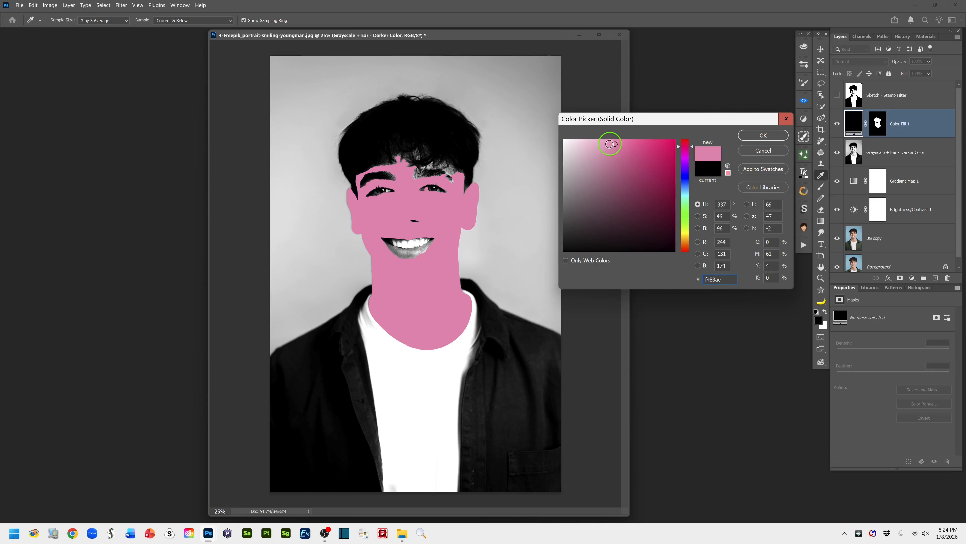
click(606, 142)
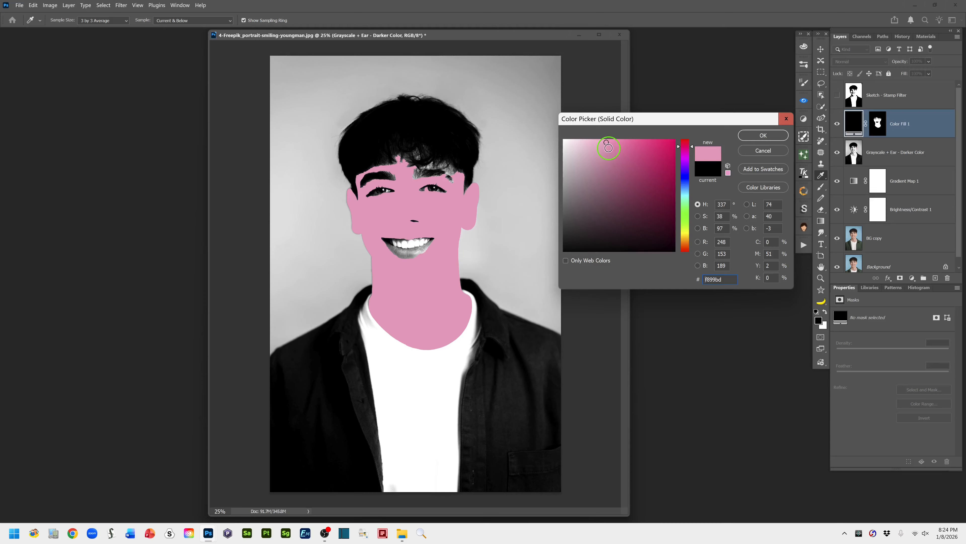
click(609, 148)
click(603, 141)
click(606, 141)
click(764, 136)
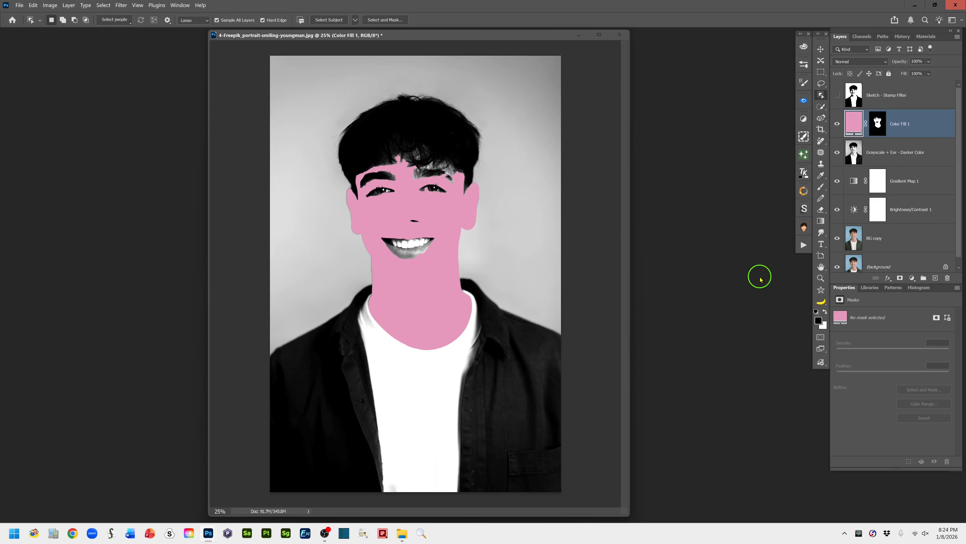
Step: Paint white with a much smaller brush on the Color Fill 1 mask to extend the pink between the bangs and the right-hand eyebrow
key(ctrl+plus)
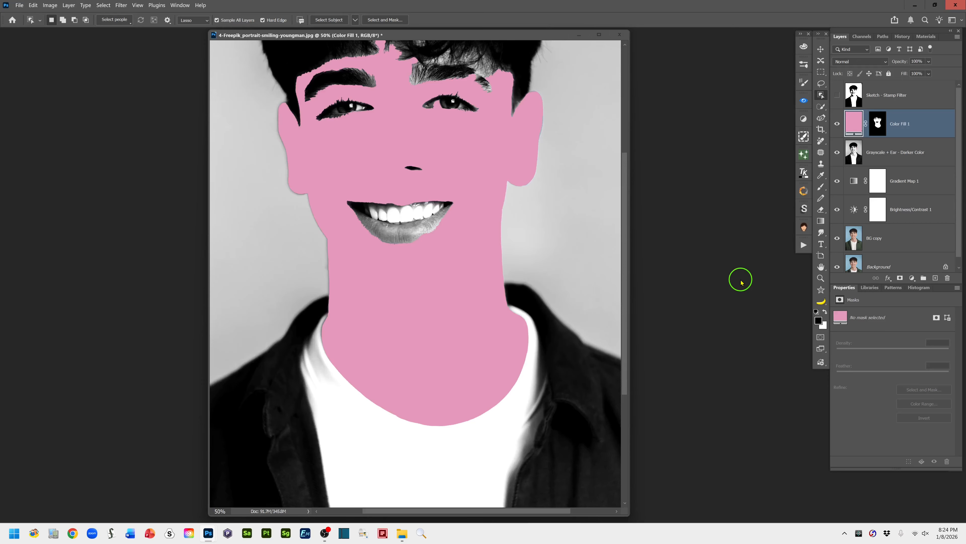
drag(543, 229, 544, 327)
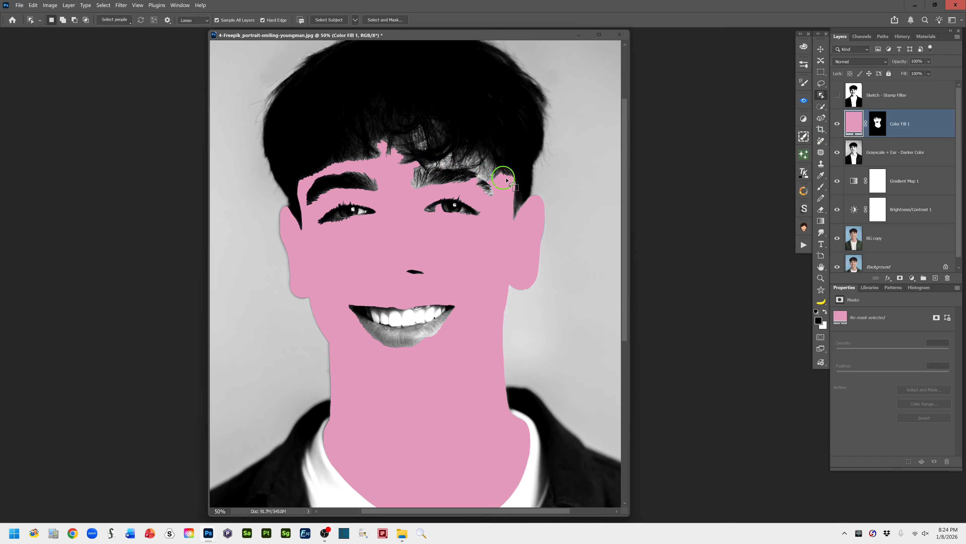
click(880, 126)
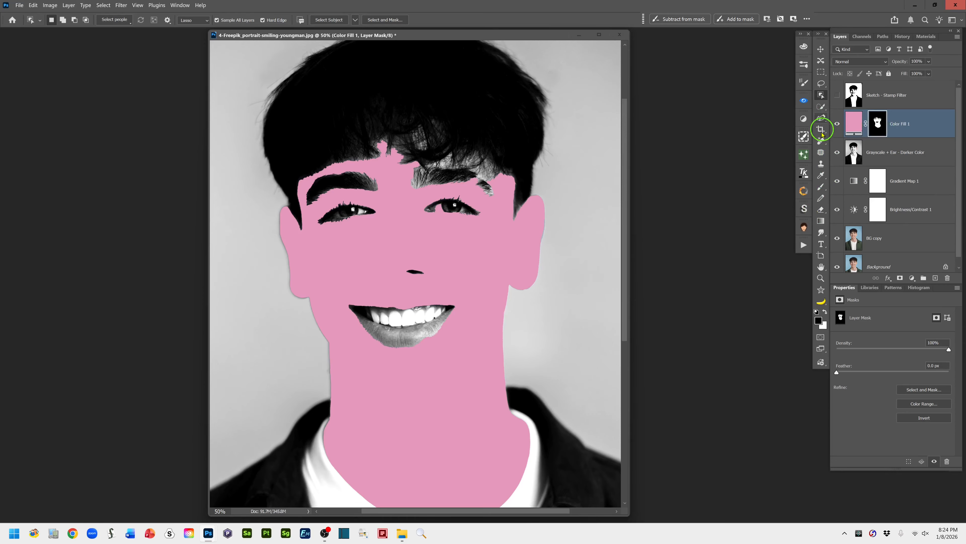
click(821, 188)
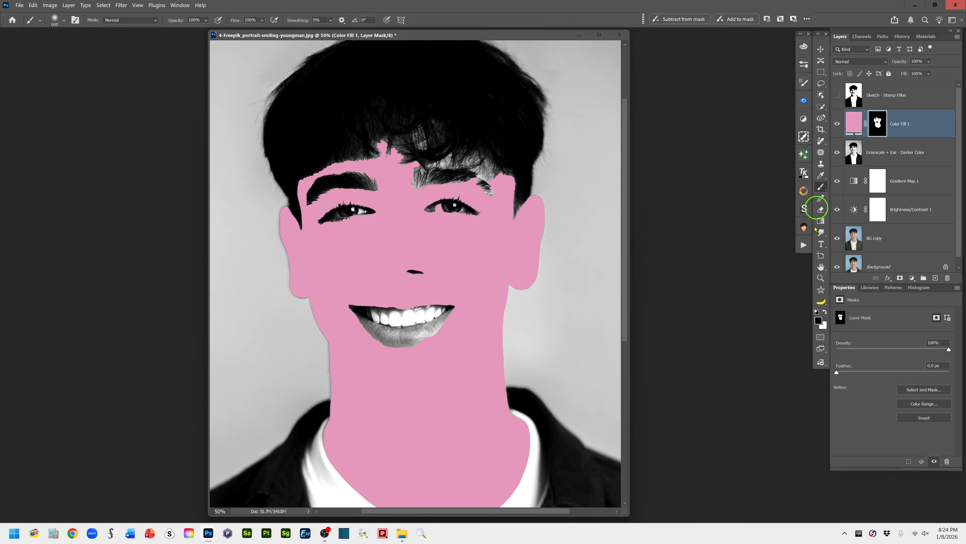
click(882, 129)
click(825, 313)
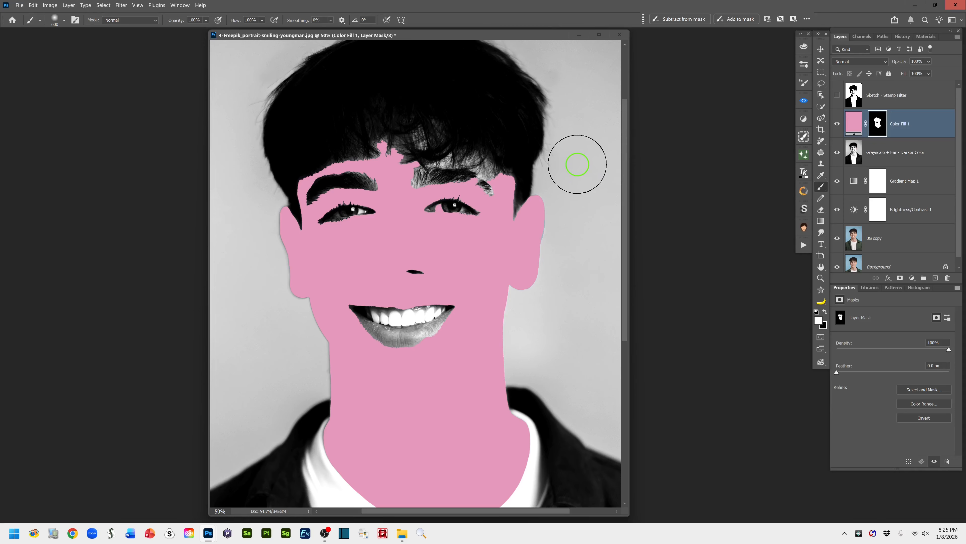
key(bracketleft)
key(bracketleft)
key(bracketleft)
key(bracketleft)
key(bracketleft)
key(bracketleft)
key(bracketleft)
key(bracketleft)
key(bracketleft)
key(bracketleft)
mouse_move(481, 174)
mouse_down()
mouse_move(434, 164)
mouse_move(485, 162)
mouse_move(468, 160)
mouse_move(482, 175)
mouse_move(490, 177)
mouse_up()
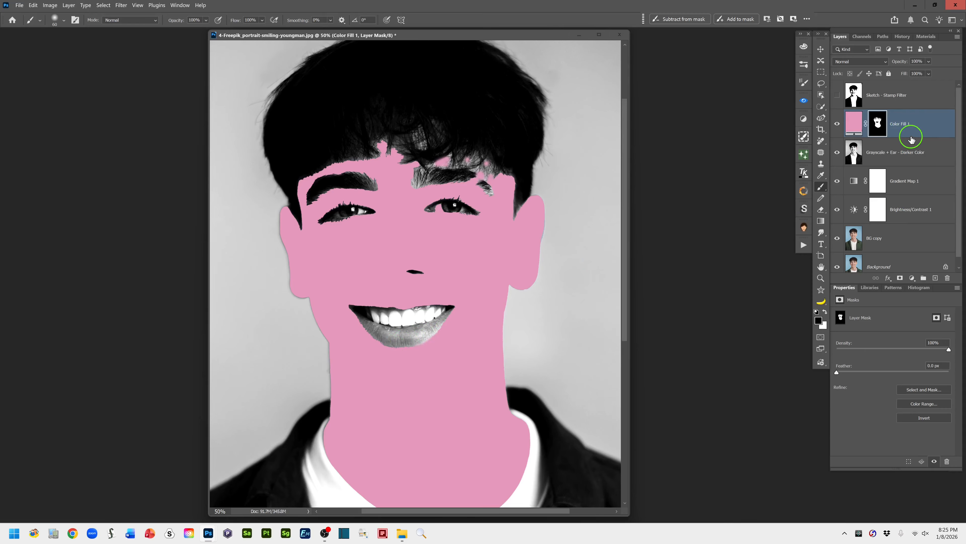
Step: Touch up the Color Fill 1 mask with black along the hair above the right-hand eyebrow, and restore white as the foreground color
drag(478, 174, 473, 169)
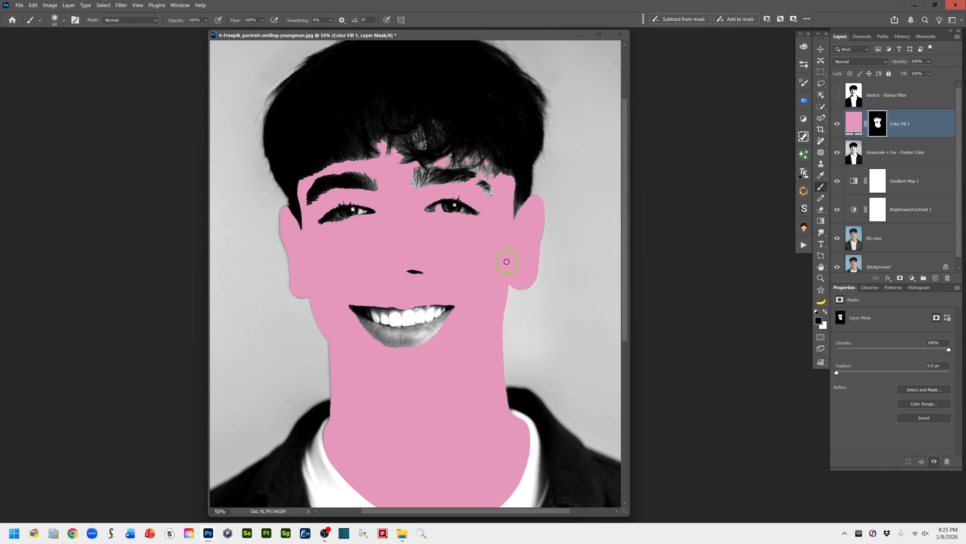
key(x)
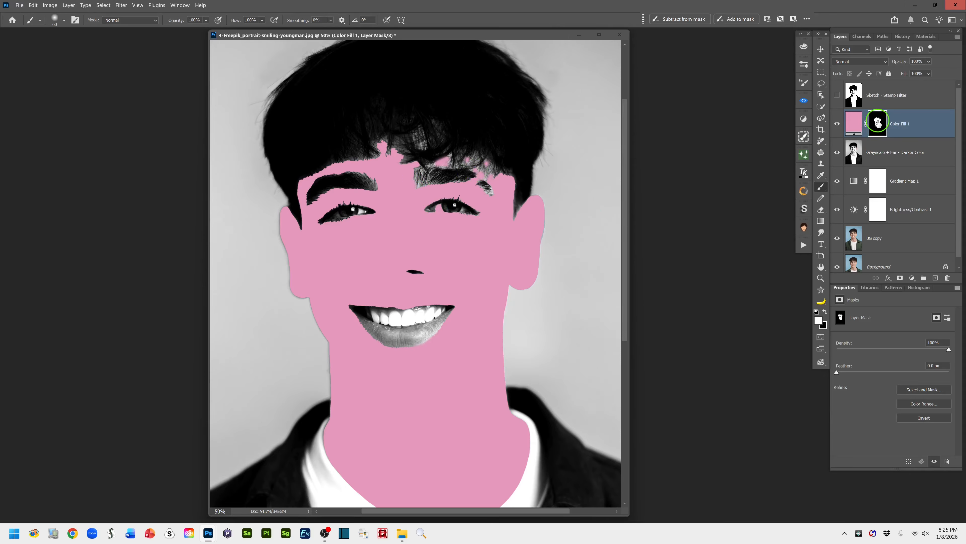
key(ctrl+minus)
key(ctrl+minus)
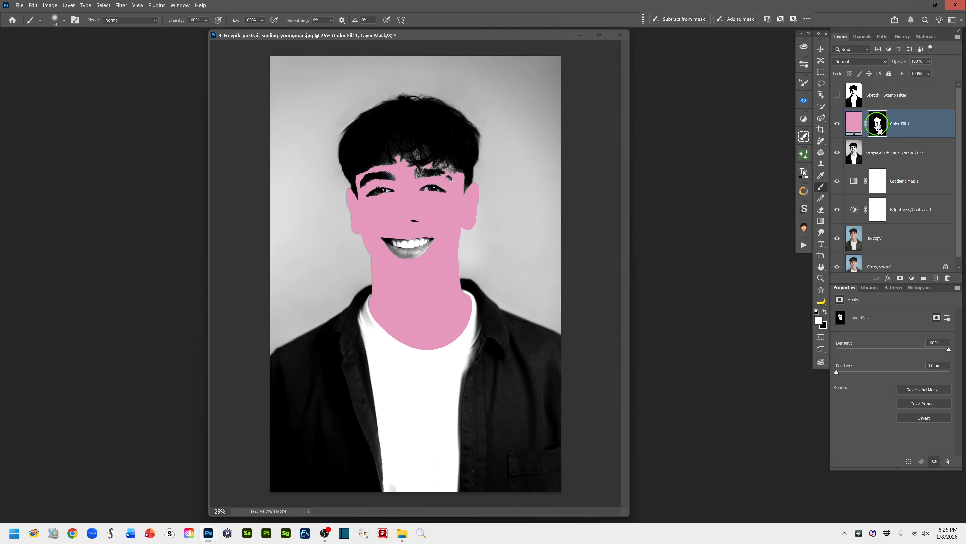
Step: With the Color Fill 1 layer's color active, select the man's mouth through people detection and inspect the selection around the lips and teeth
click(855, 125)
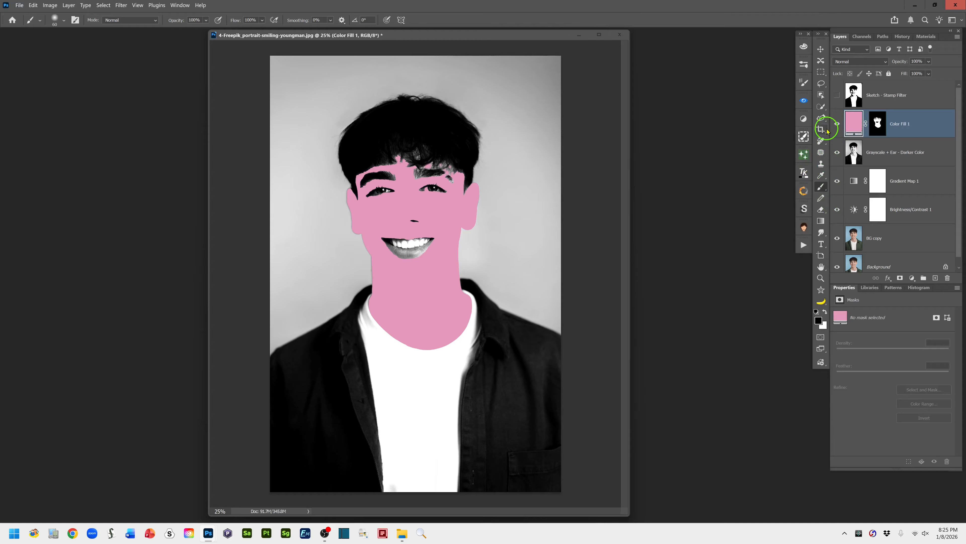
click(822, 95)
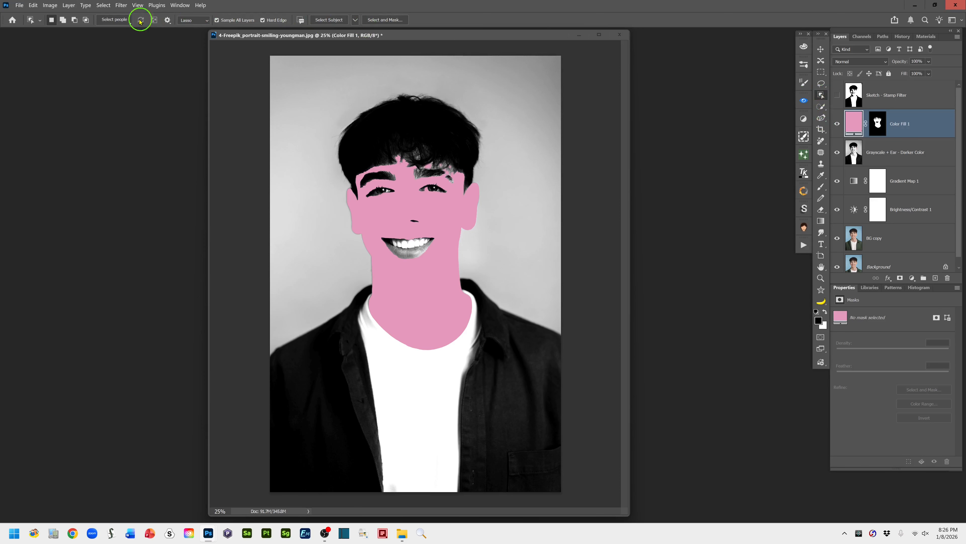
click(115, 20)
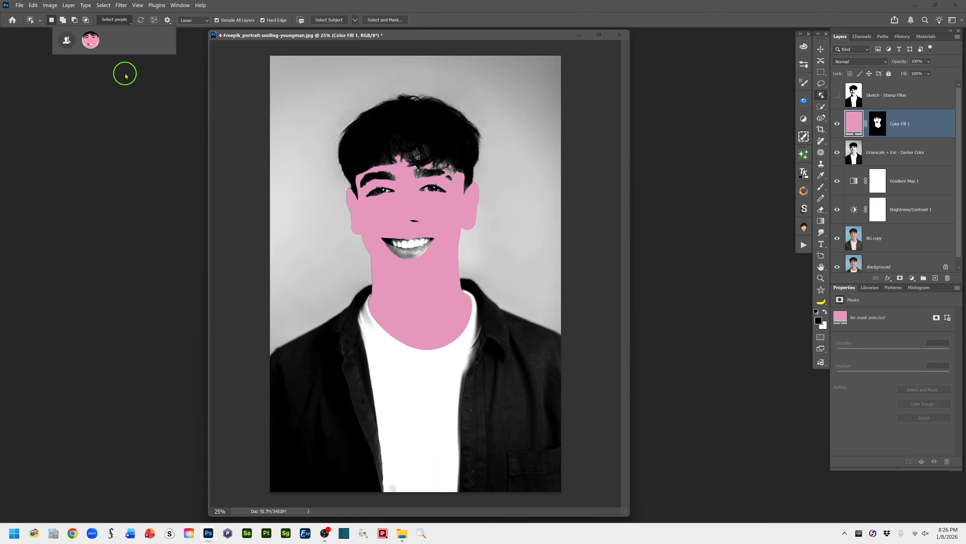
click(93, 42)
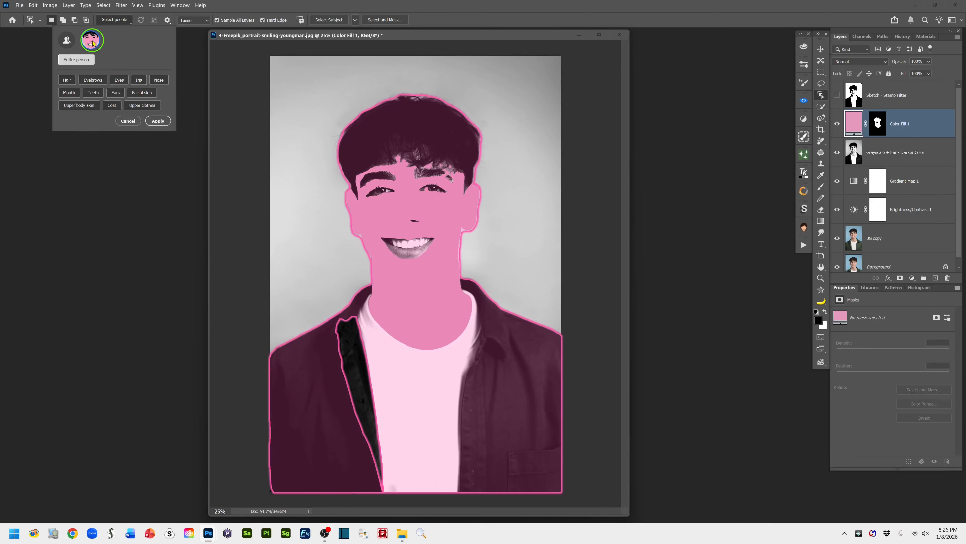
click(71, 92)
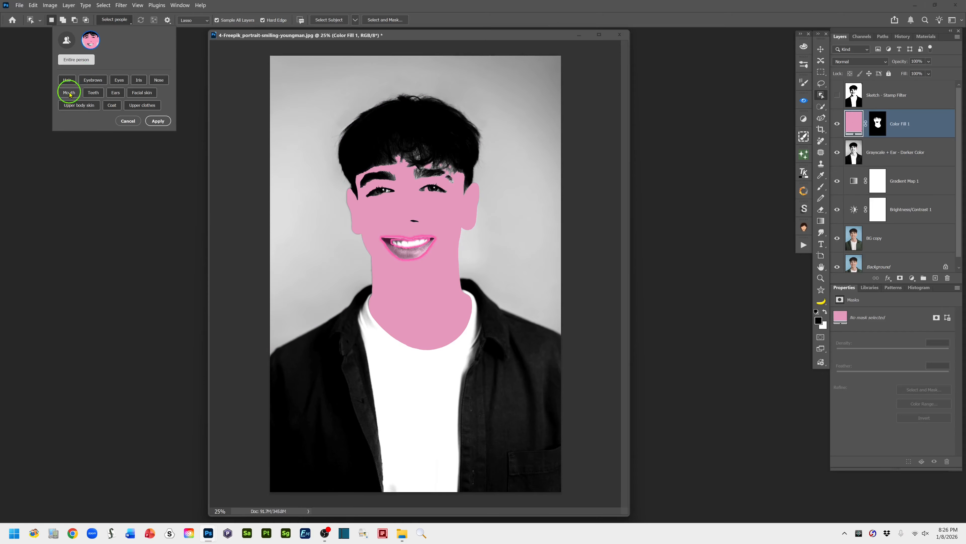
click(91, 44)
click(70, 93)
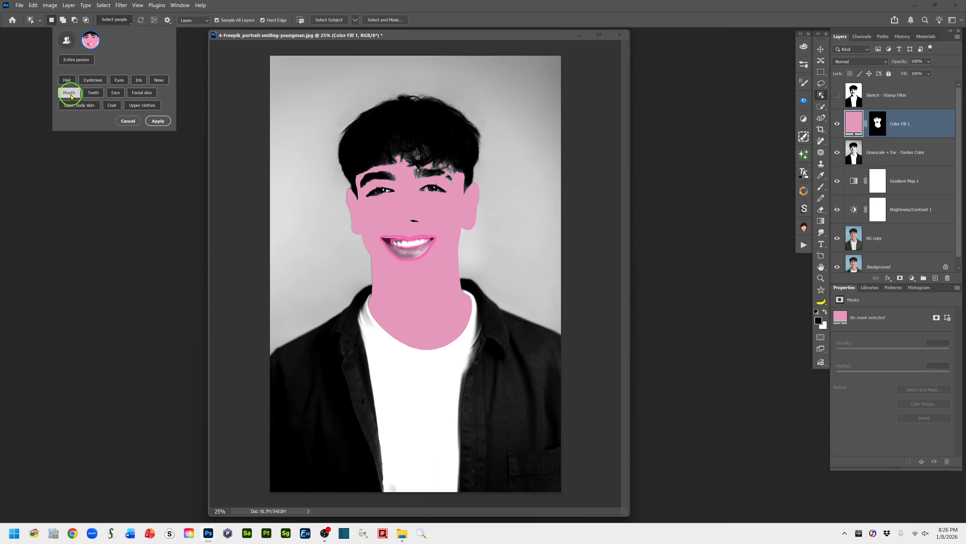
click(160, 122)
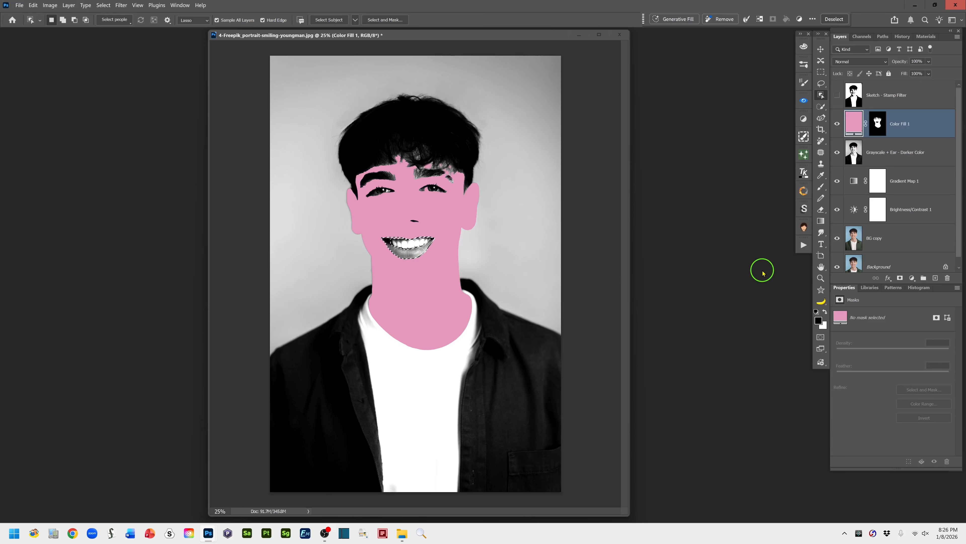
key(ctrl+plus)
key(ctrl+plus)
key(ctrl+plus)
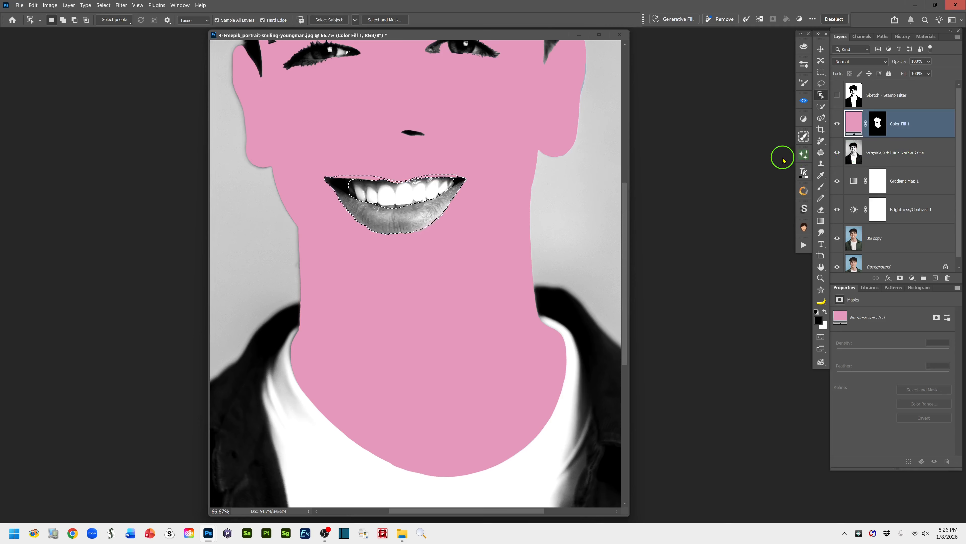
key(ctrl+minus)
key(ctrl+minus)
key(ctrl+minus)
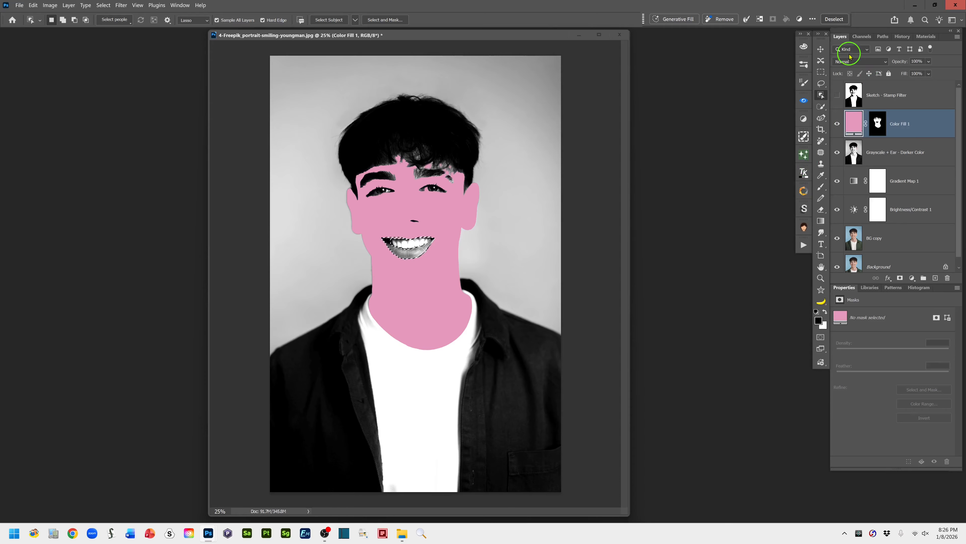
Step: Add a Solid Color fill layer over the selected mouth, using a medium green with hex value 45a44e
click(912, 279)
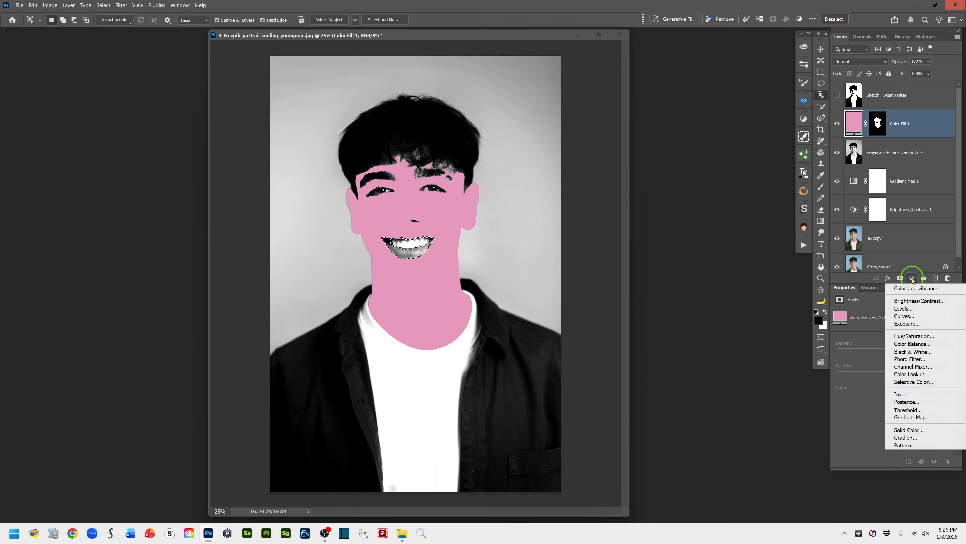
click(917, 432)
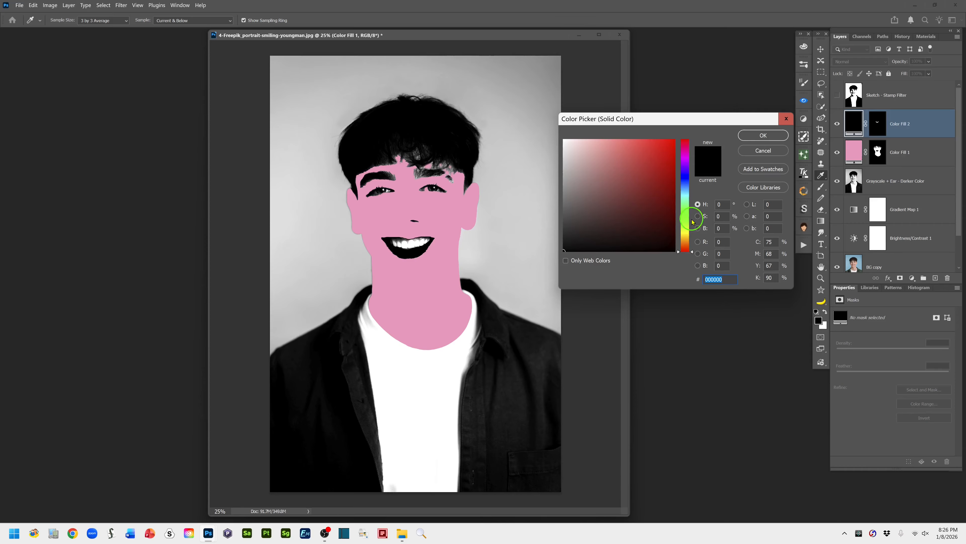
click(685, 213)
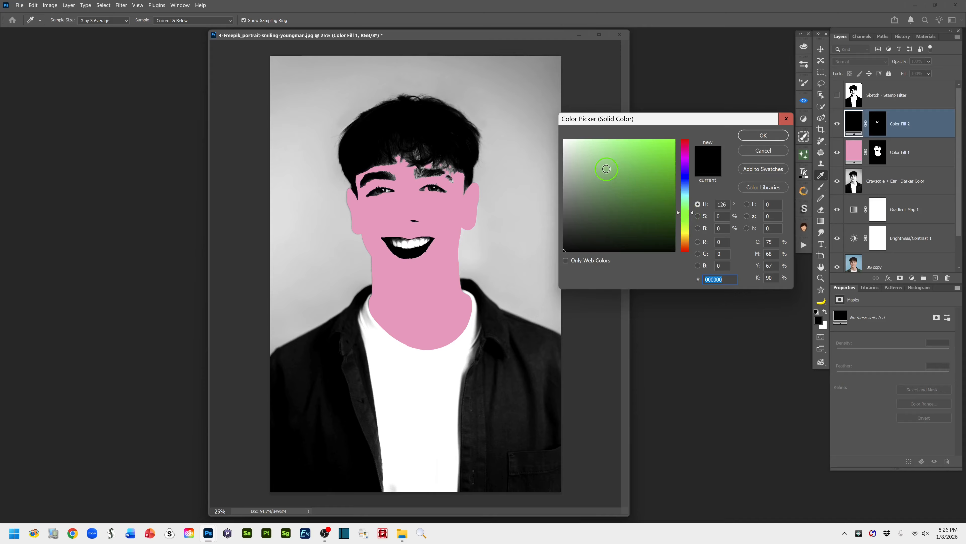
click(607, 169)
drag(616, 165, 621, 175)
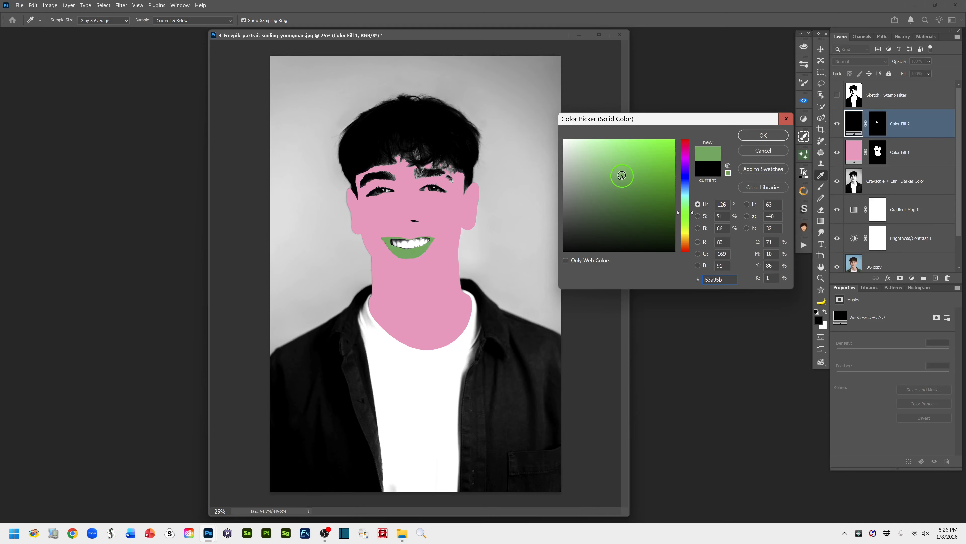
click(631, 150)
click(626, 160)
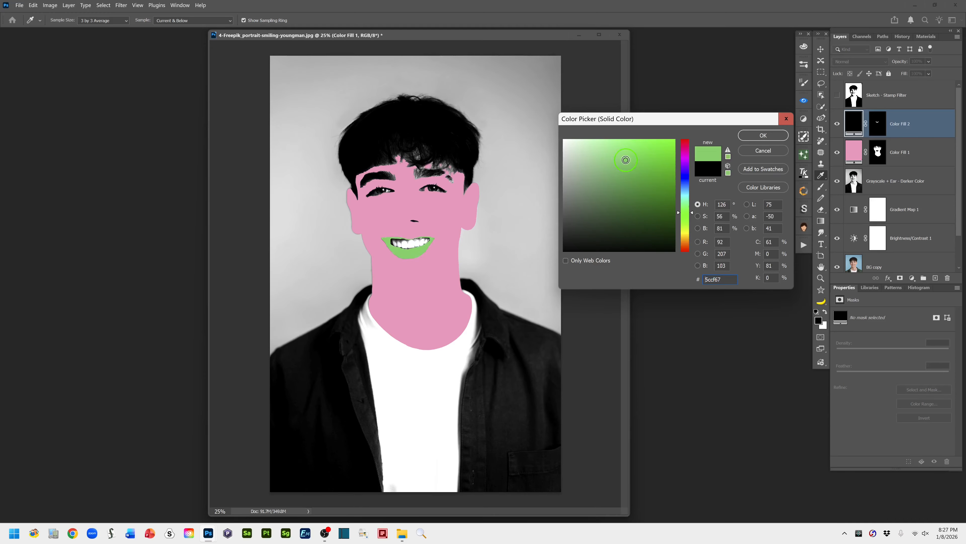
click(627, 179)
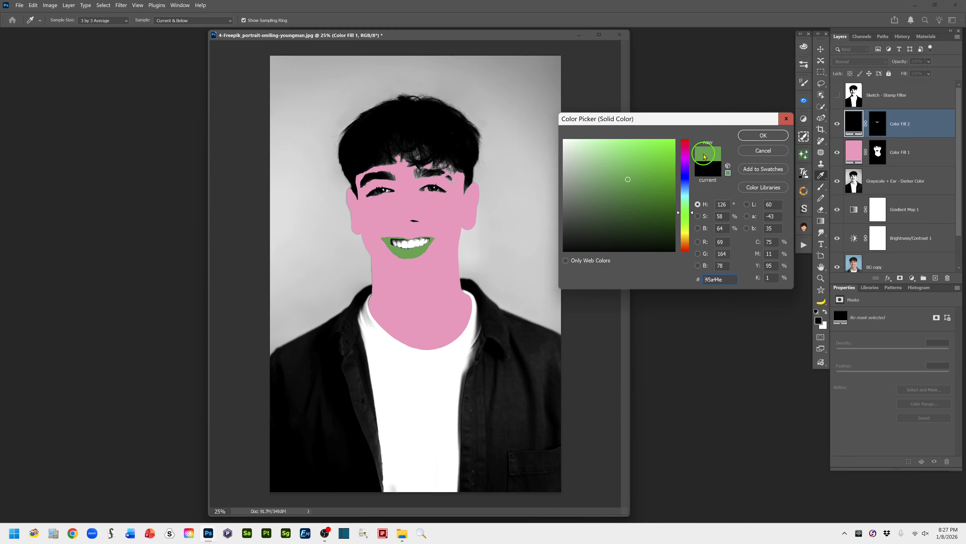
click(761, 137)
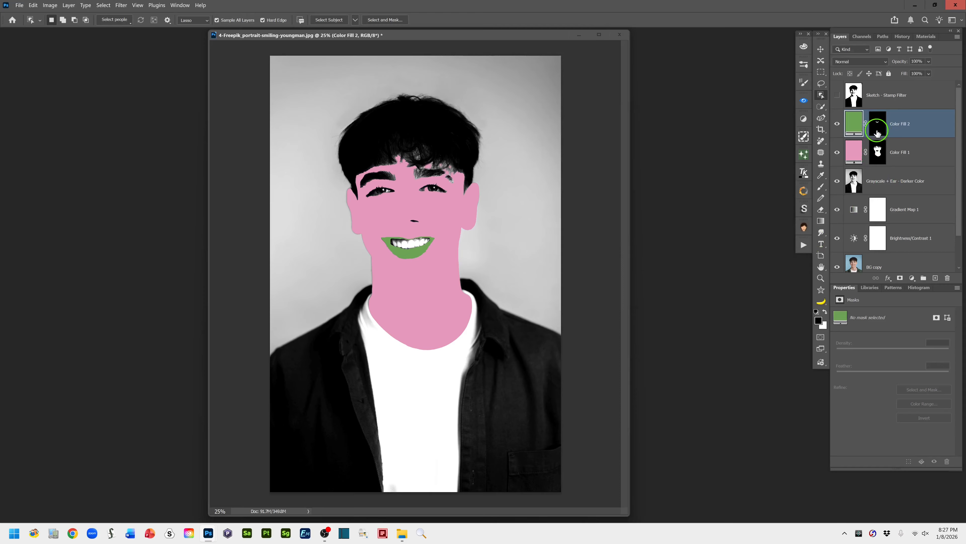
Step: Paint white with a small brush on the Color Fill 2 mask to extend the green along the upper lip
click(878, 131)
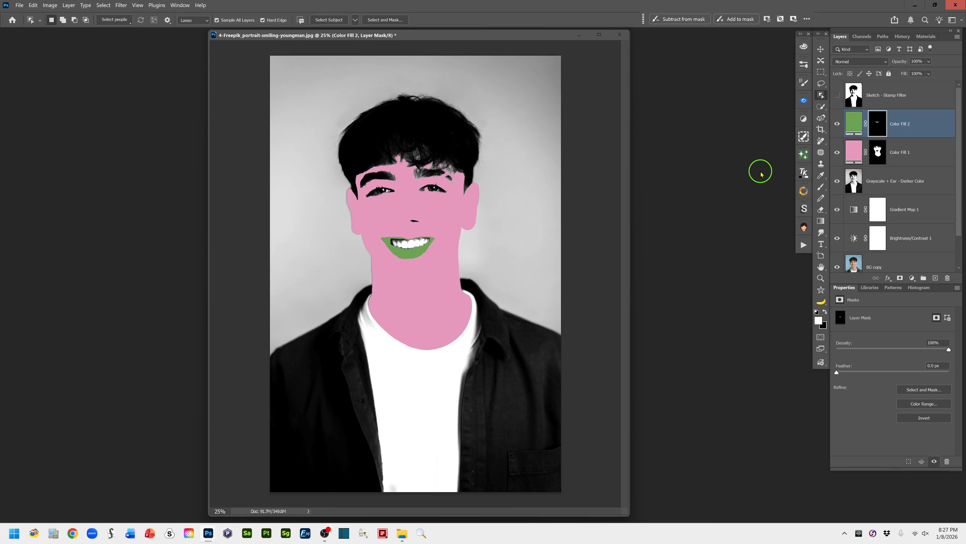
key(ctrl+plus)
key(ctrl+plus)
key(ctrl+plus)
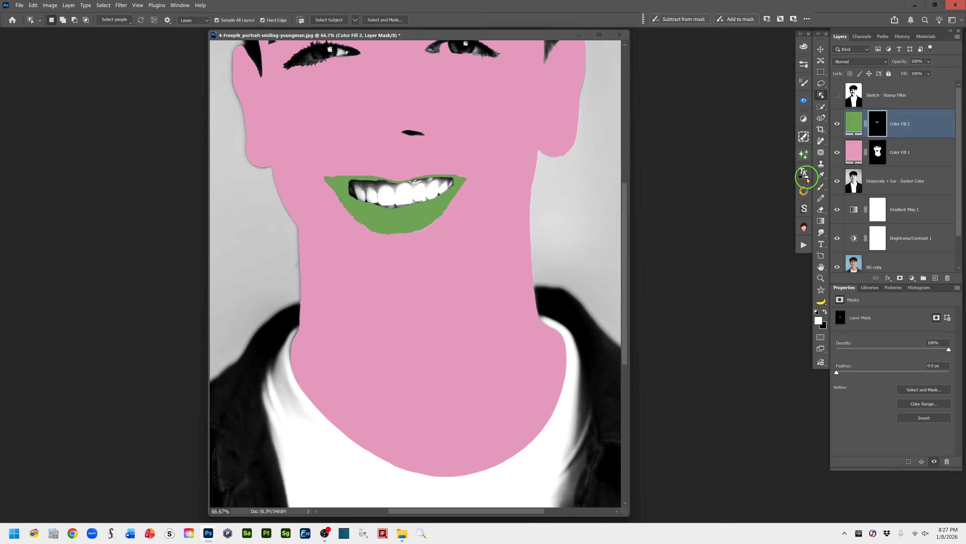
click(820, 187)
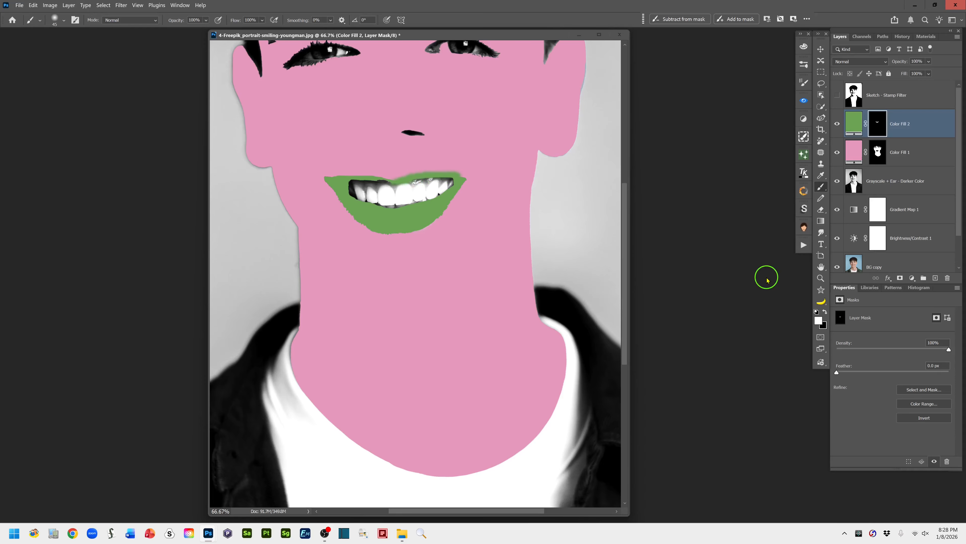
key(ctrl+minus)
key(ctrl+minus)
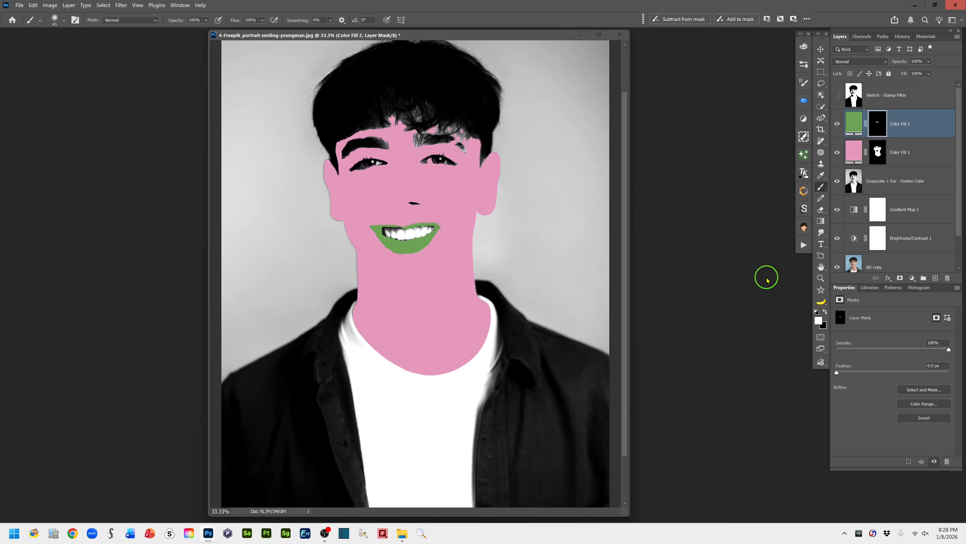
key(ctrl+minus)
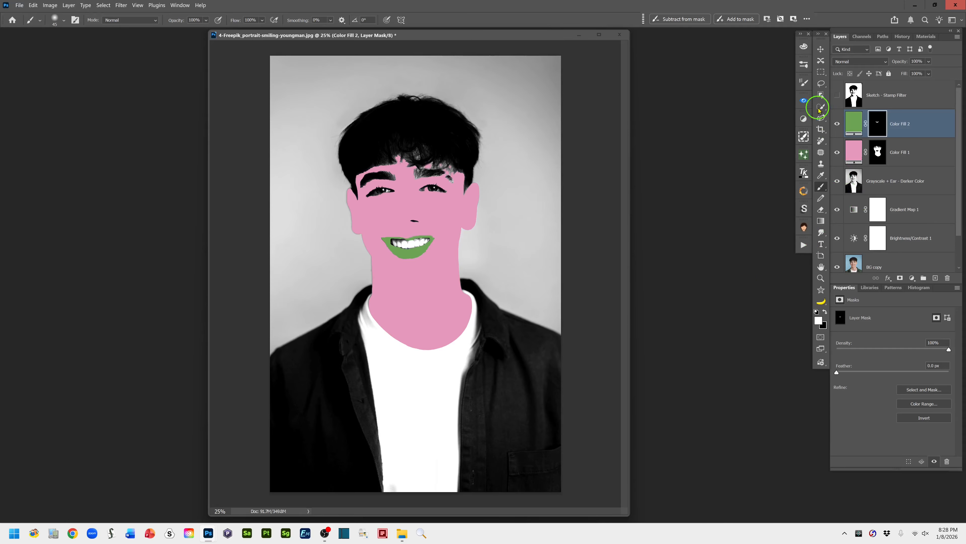
Step: Hide Color Fill 2 and open the Color Fill 1 layer's blending options, keeping the portrait in view
click(821, 95)
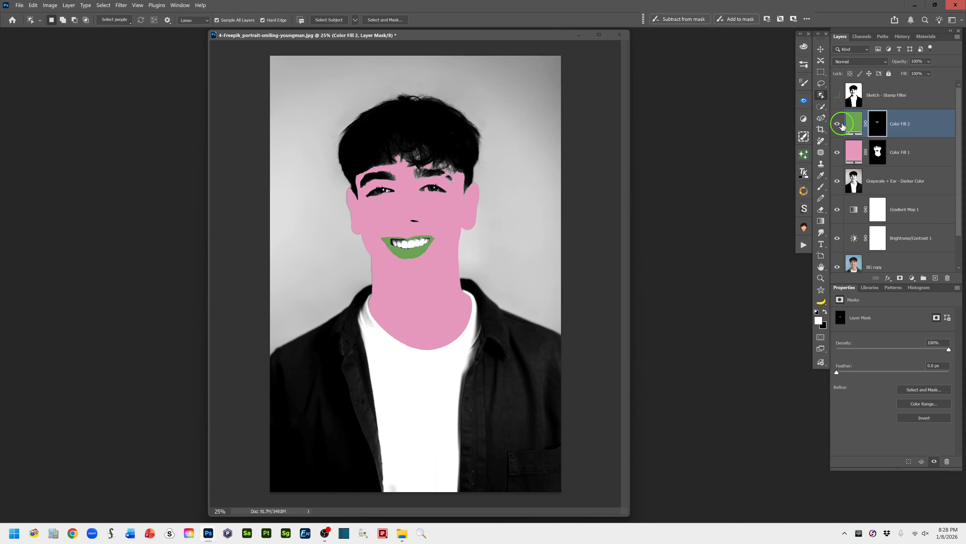
click(837, 123)
click(851, 153)
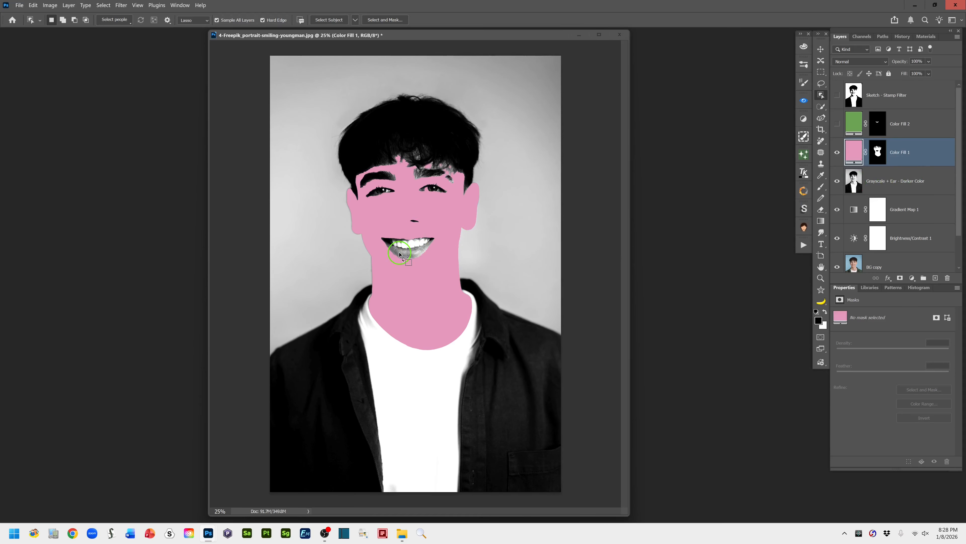
double_click(937, 152)
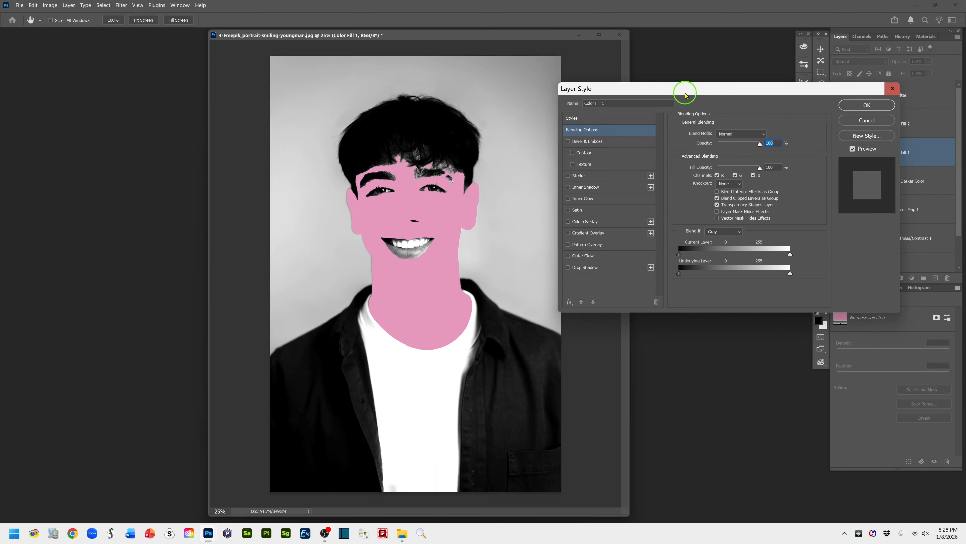
drag(685, 95, 665, 74)
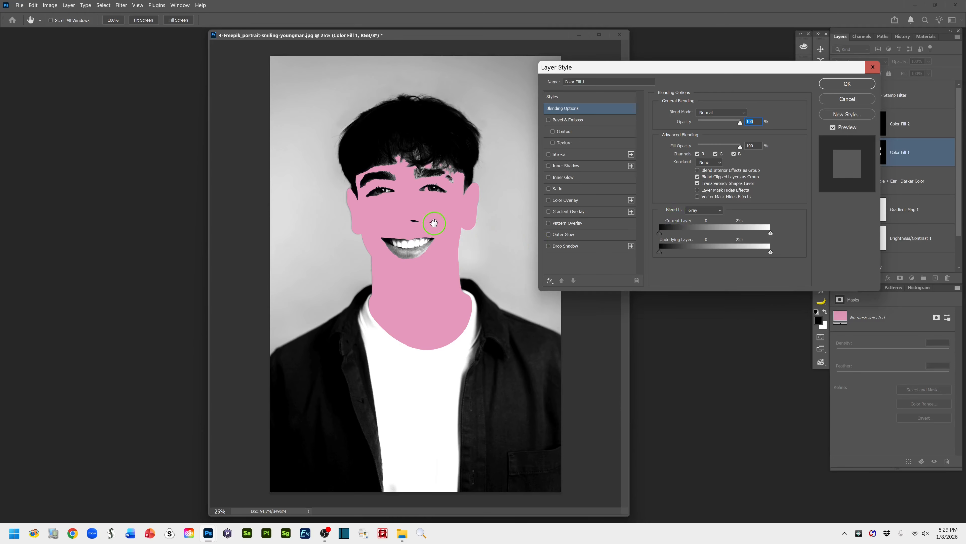
drag(724, 69, 690, 33)
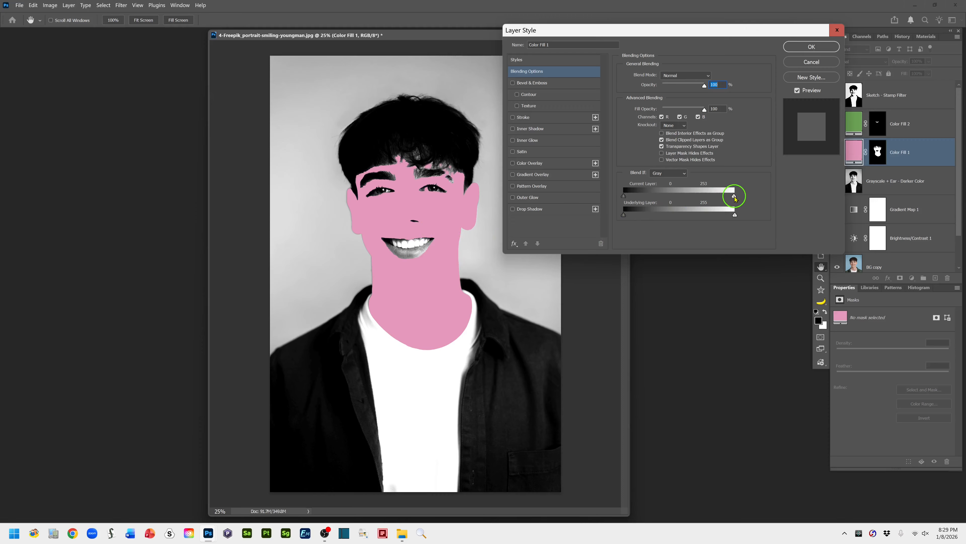
Step: Split Color Fill 1's Current Layer white Blend If slider at about 185 and 216 to reveal the facial shading
drag(735, 199, 704, 194)
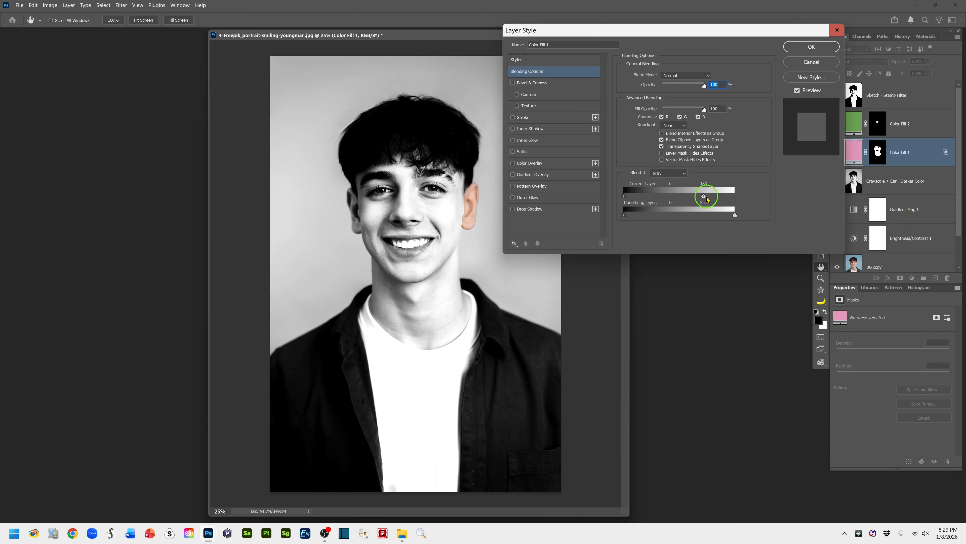
key(alt)
drag(704, 197, 719, 201)
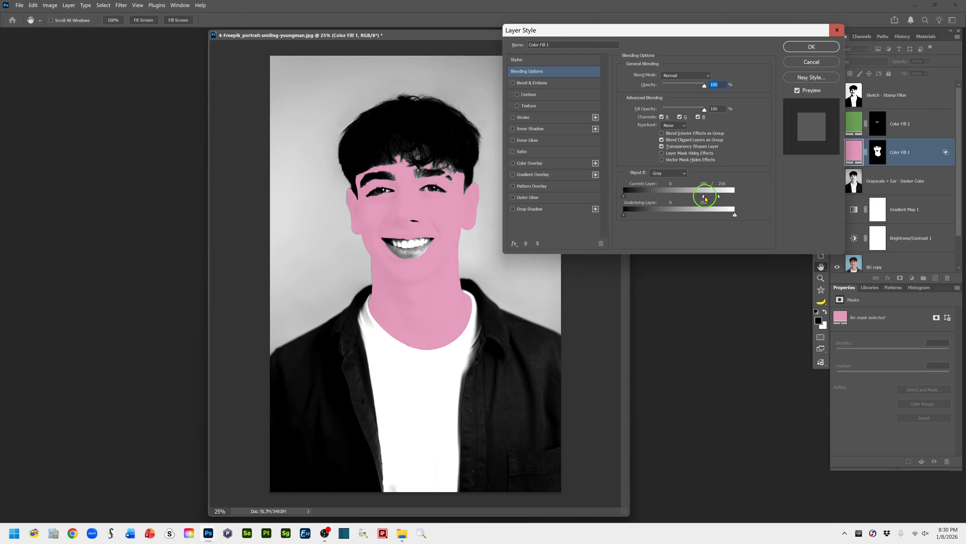
drag(705, 199, 703, 198)
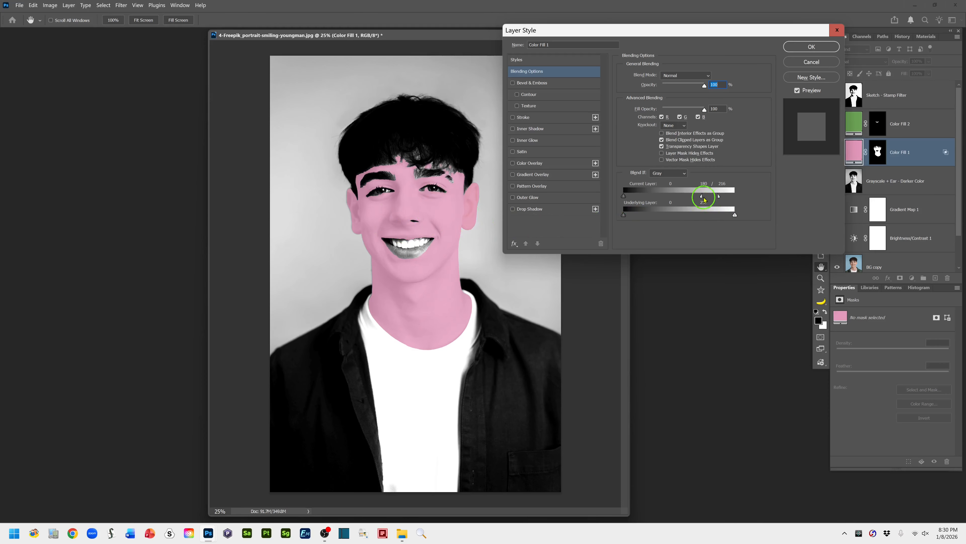
drag(701, 196, 704, 197)
mouse_move(720, 196)
mouse_down()
mouse_move(738, 197)
mouse_move(718, 197)
mouse_up()
click(812, 47)
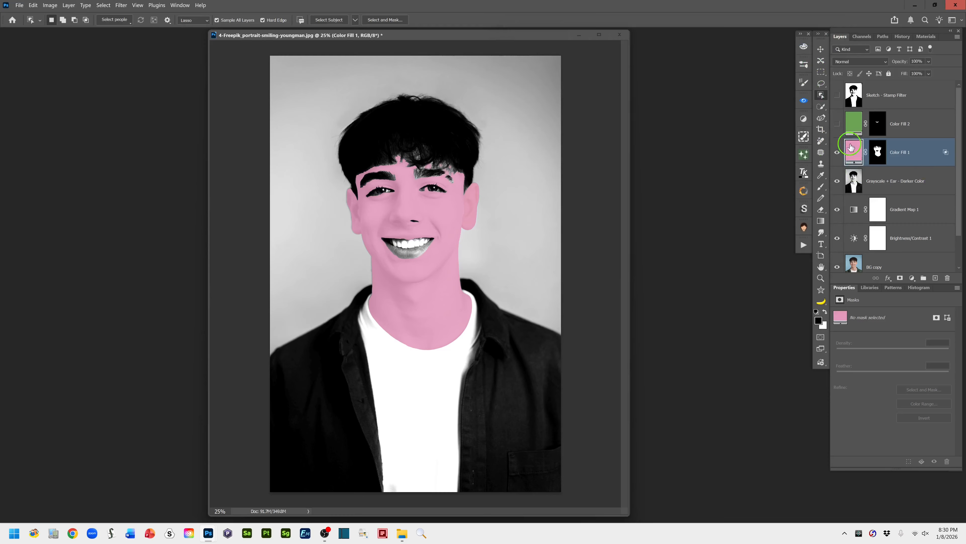
Step: Show the Color Fill 2 layer again and lower its opacity to 56% so the lip shading shows through
click(837, 124)
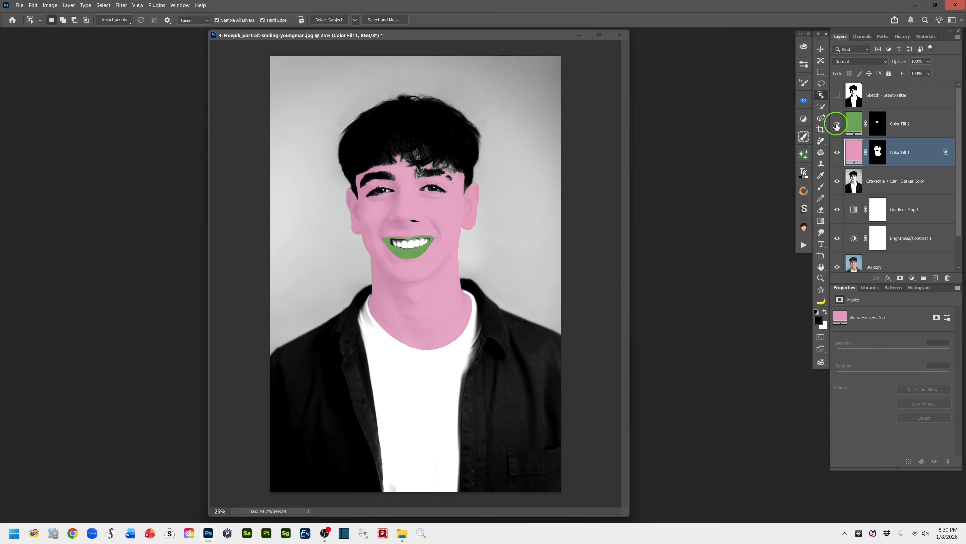
click(854, 127)
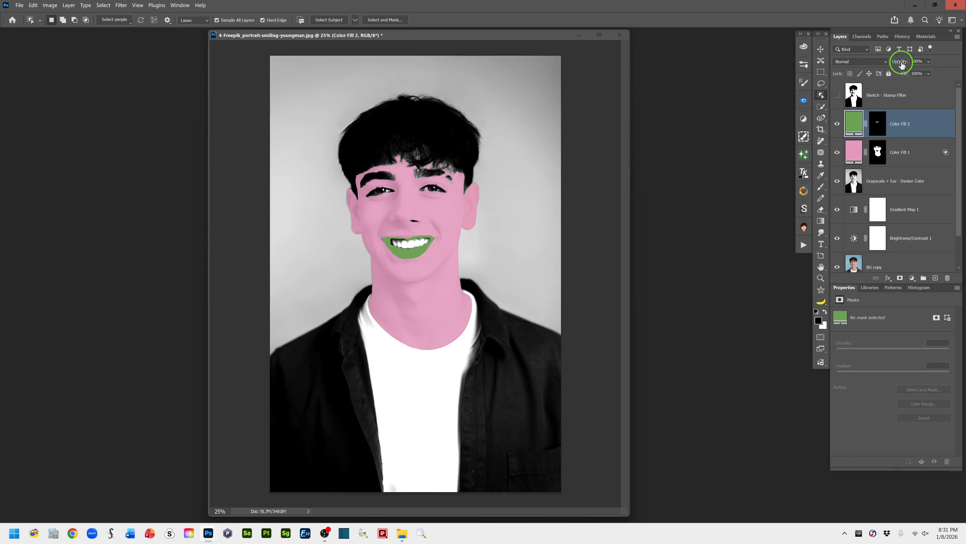
drag(902, 62, 899, 62)
click(929, 62)
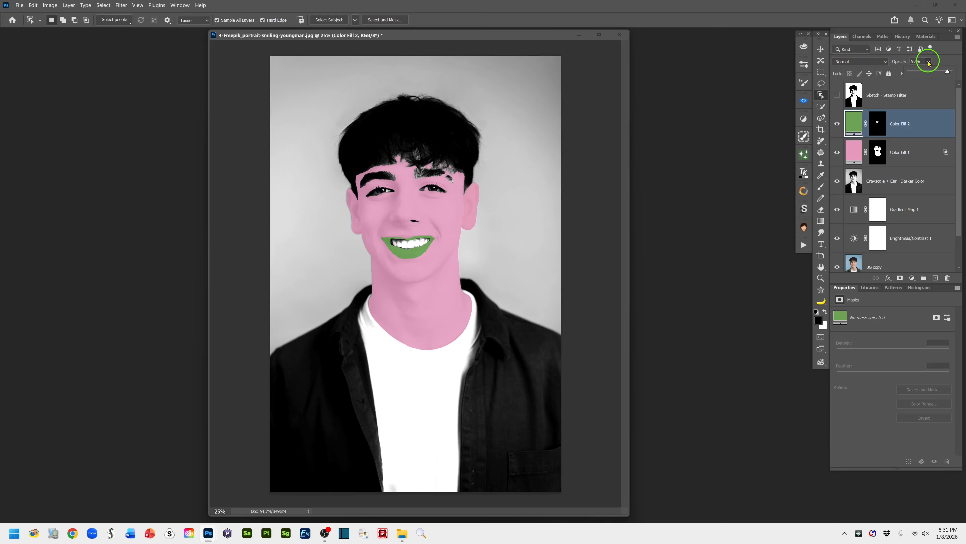
click(902, 64)
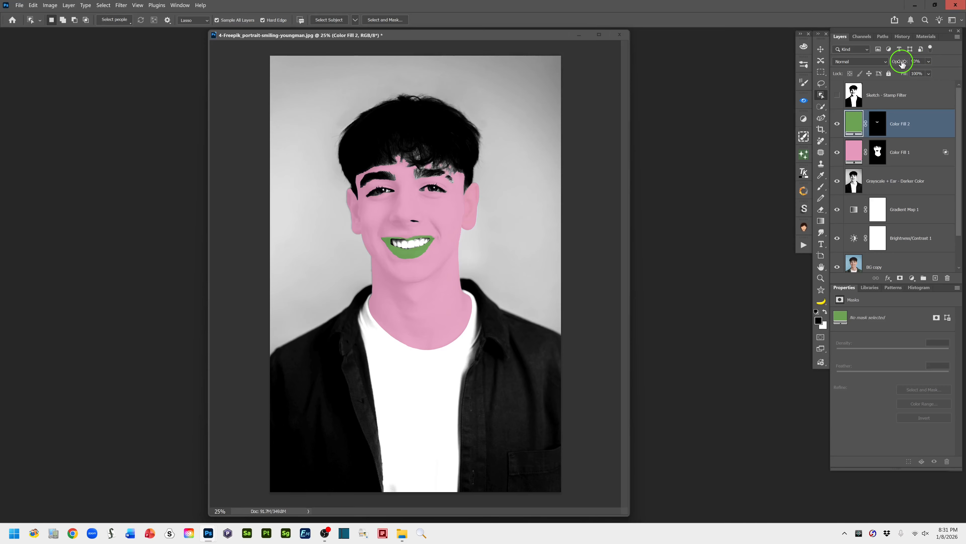
drag(901, 64, 888, 63)
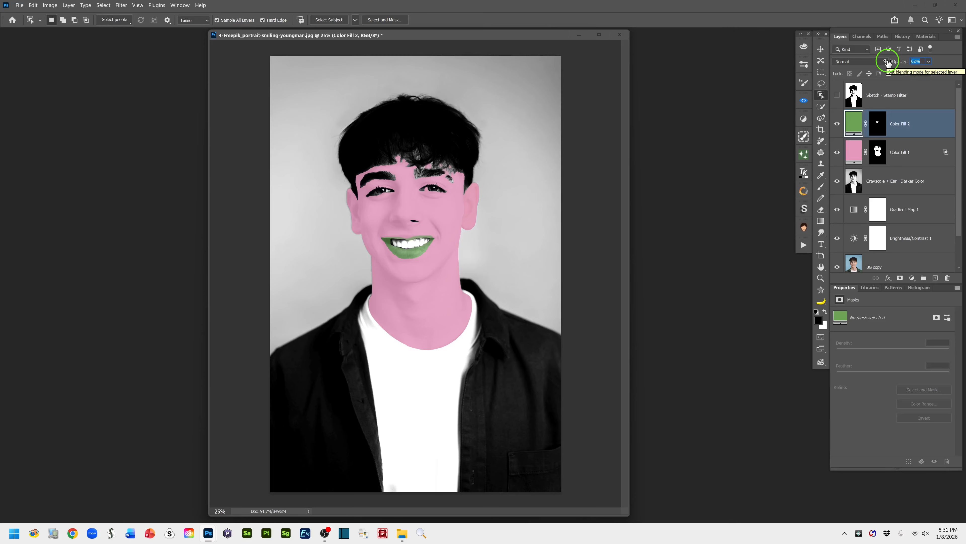
drag(888, 64, 886, 63)
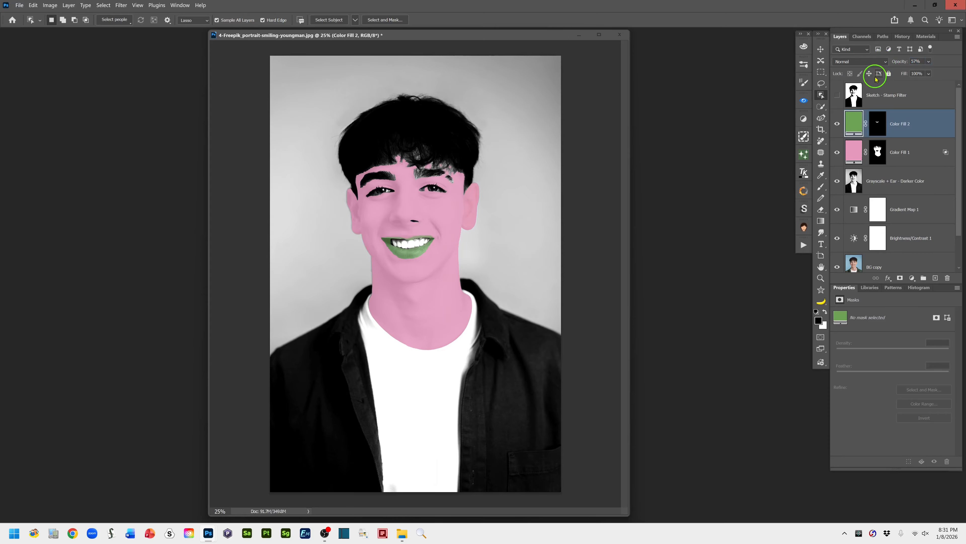
key(ctrl+plus)
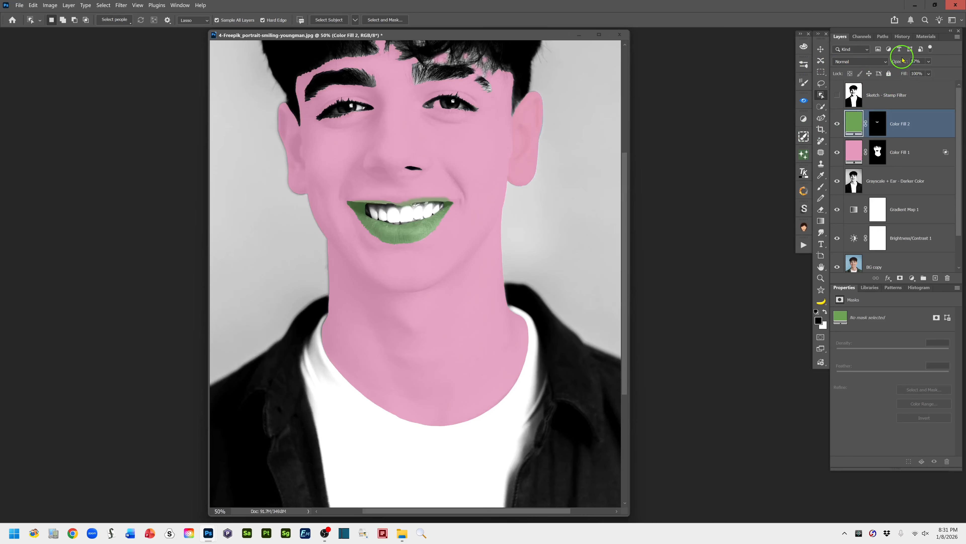
drag(902, 62, 902, 63)
drag(899, 65, 897, 65)
Step: Paint white on the Color Fill 2 mask to refine the green edge between the upper lip and the teeth
click(879, 130)
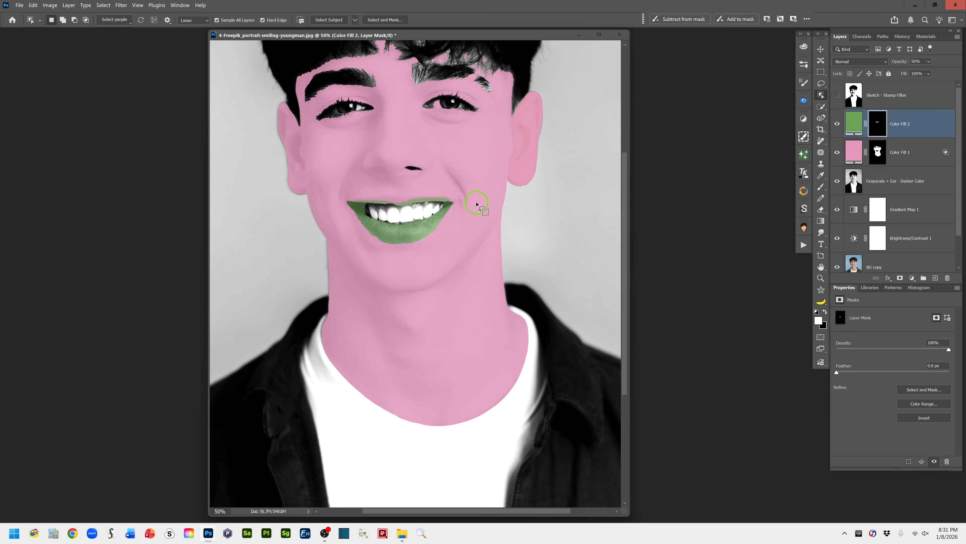
click(821, 187)
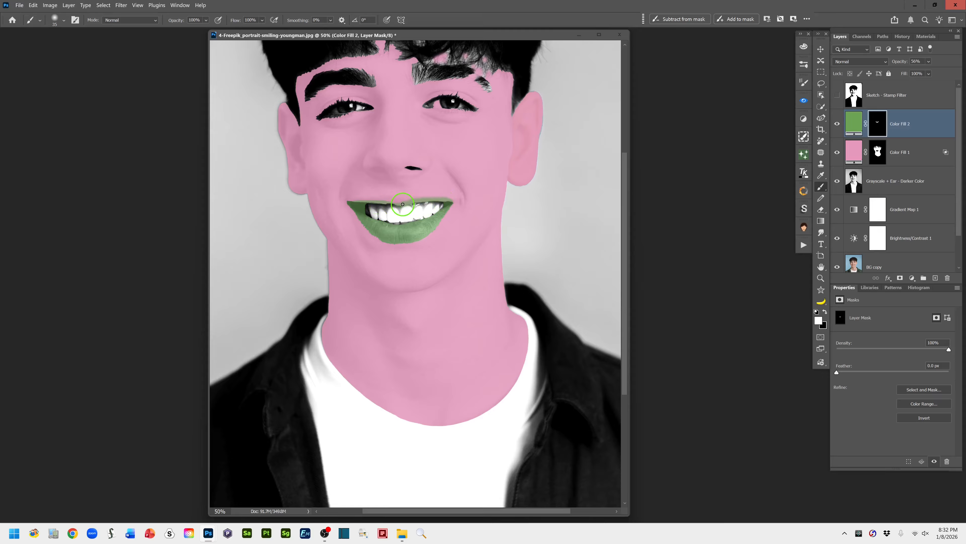
mouse_move(393, 202)
mouse_down()
mouse_move(348, 203)
mouse_move(368, 204)
mouse_up()
key(ctrl+minus)
key(ctrl+minus)
key(ctrl+minus)
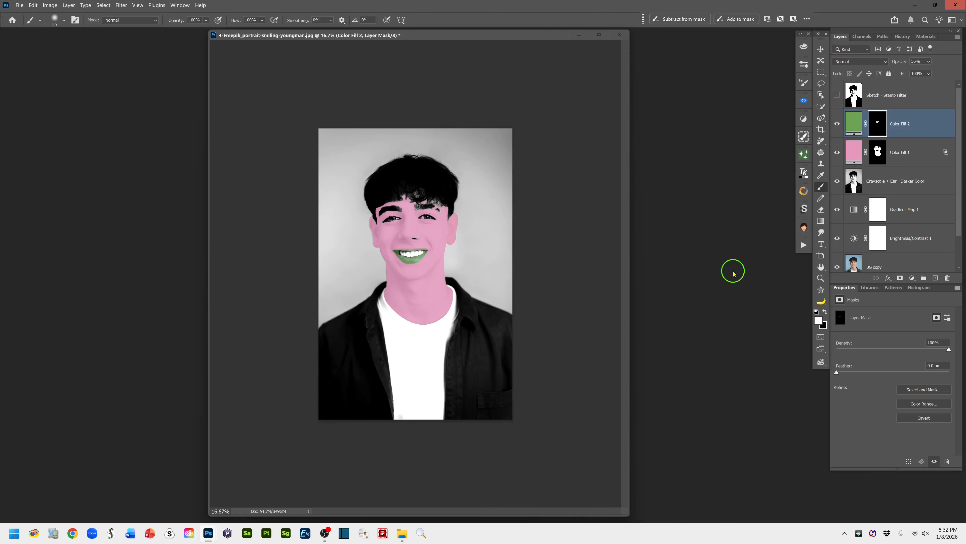
key(ctrl+plus)
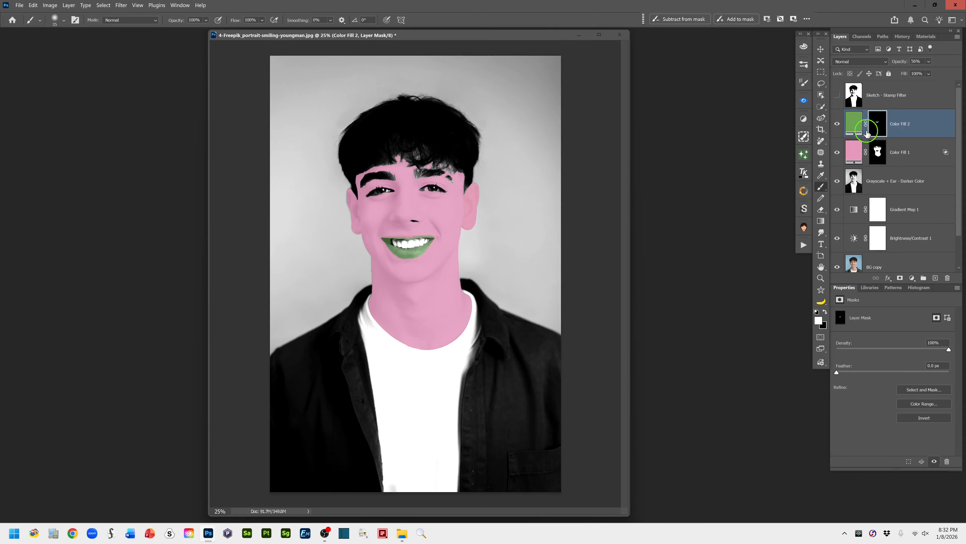
Step: With the Color Fill 2 layer active, select the man's upper clothes using the Object Selection tool's people detection
click(856, 129)
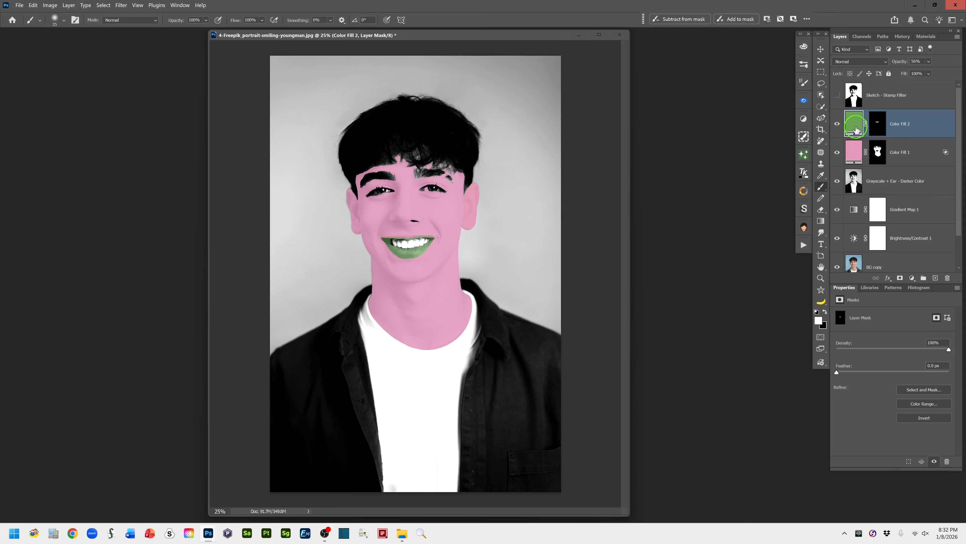
click(821, 95)
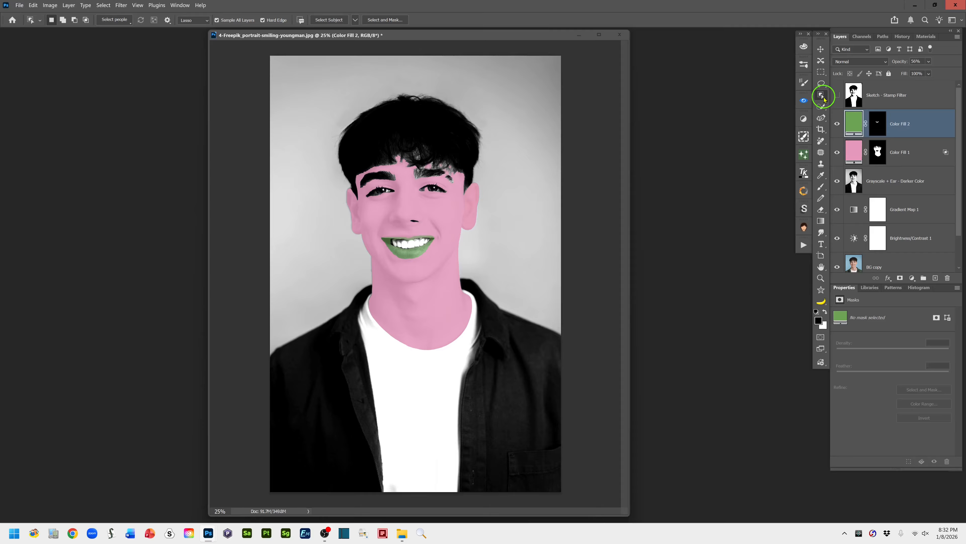
click(115, 24)
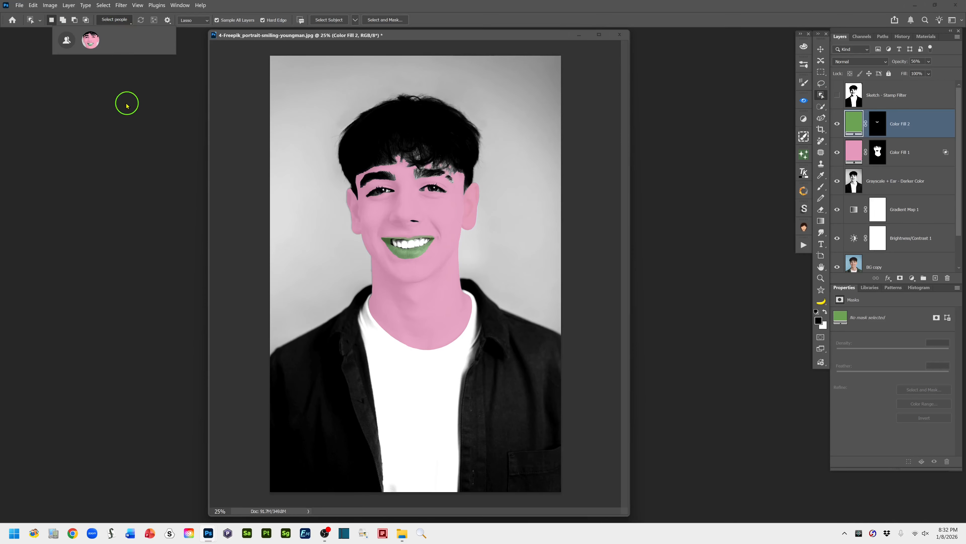
click(90, 42)
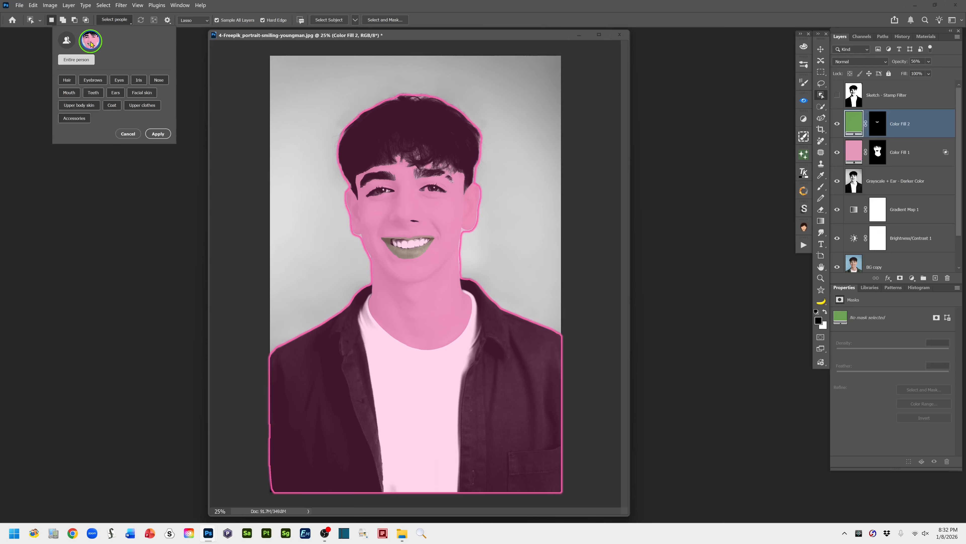
click(143, 106)
click(158, 133)
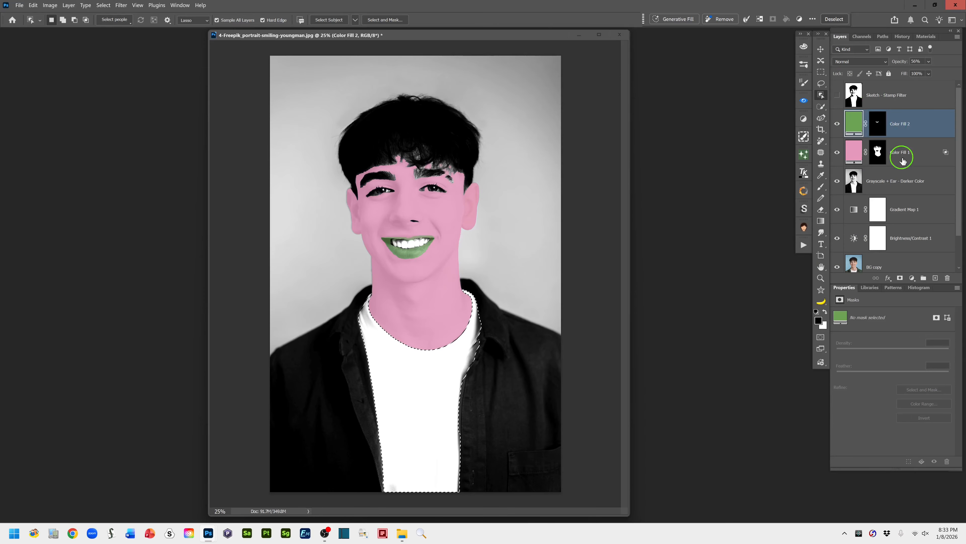
Step: Add a purple Solid Color fill layer above Color Fill 2, masked to the selected T-shirt
click(912, 279)
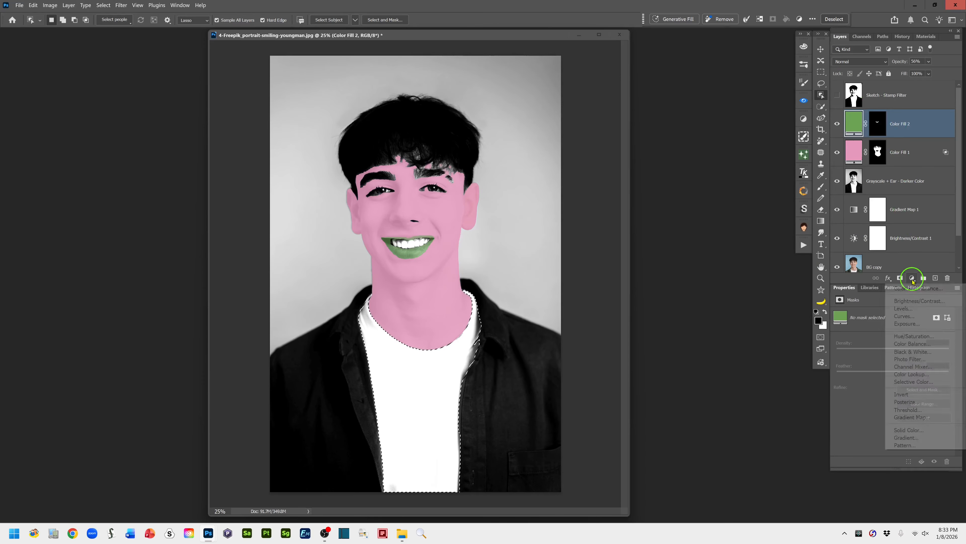
click(922, 430)
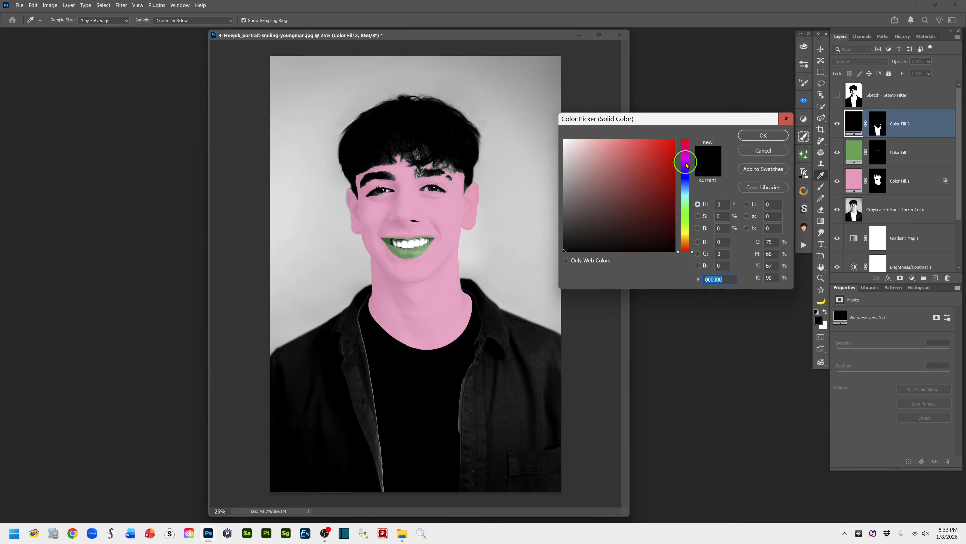
click(685, 163)
click(655, 176)
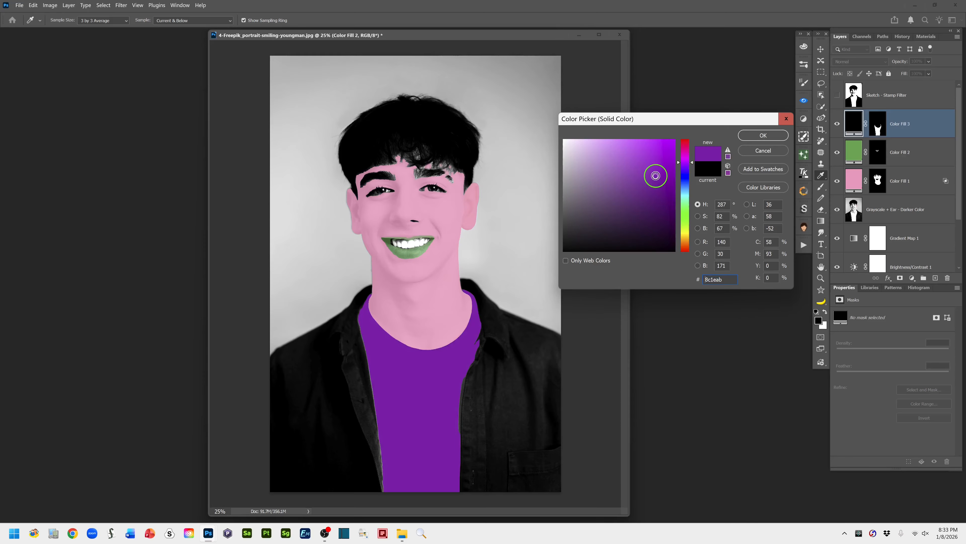
click(655, 181)
click(766, 137)
click(758, 136)
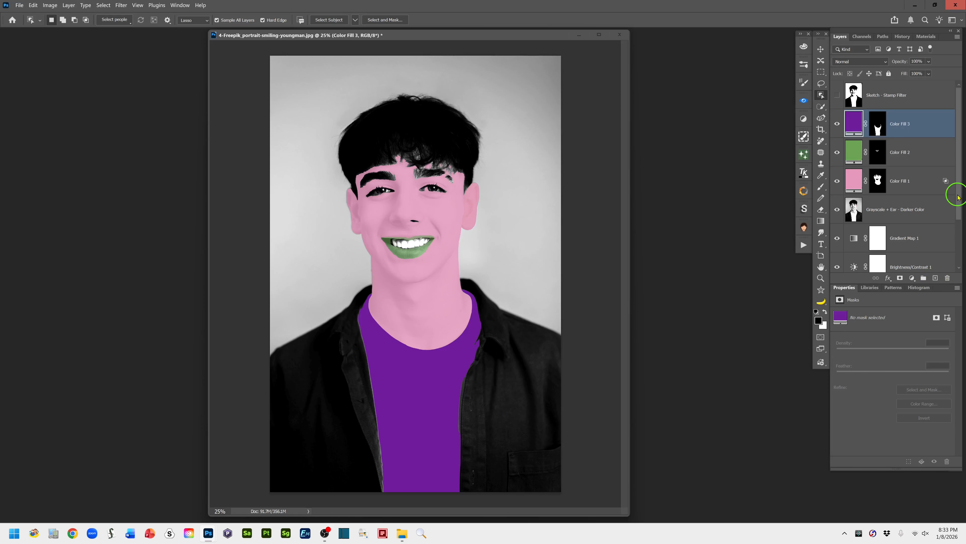
Step: Select the subject on the BG copy layer and invert the selection to cover the backdrop
drag(958, 197, 963, 259)
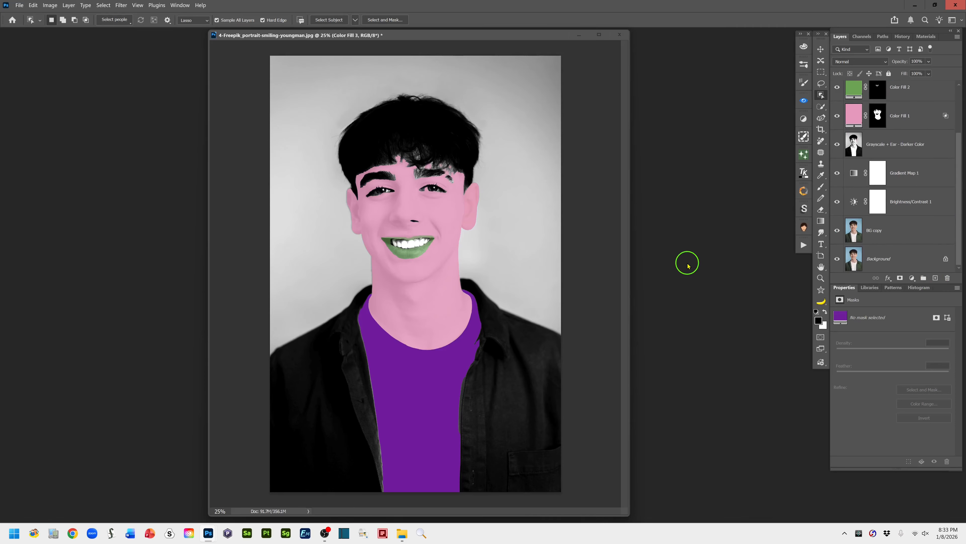
click(855, 231)
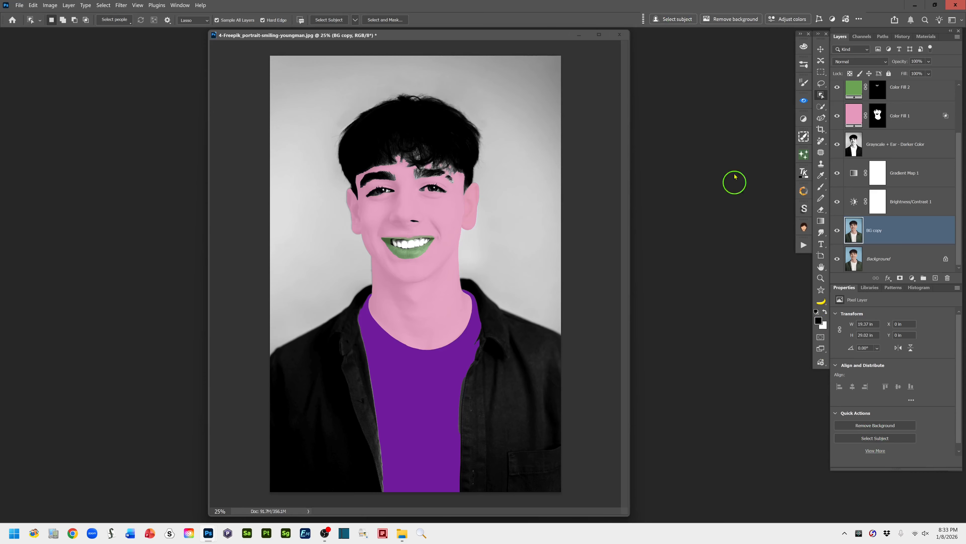
click(675, 19)
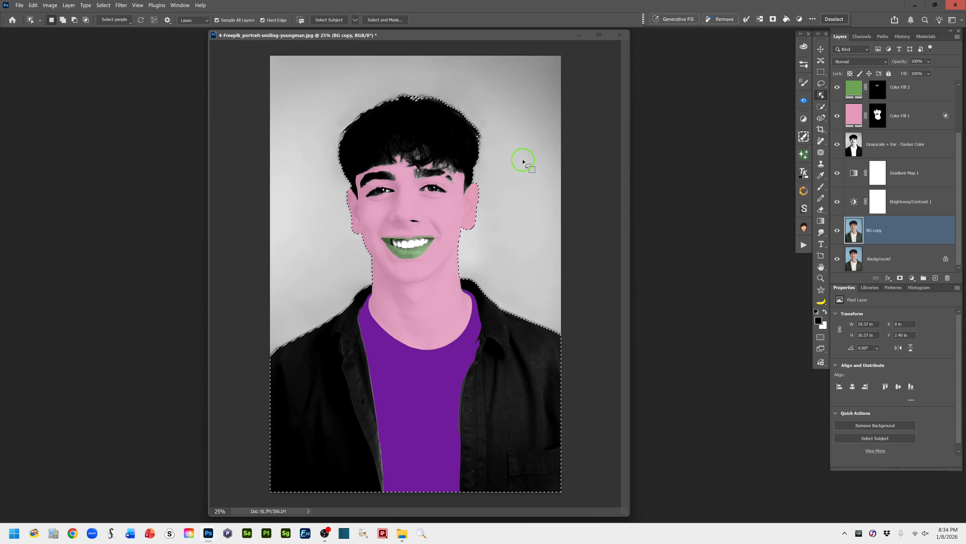
click(759, 19)
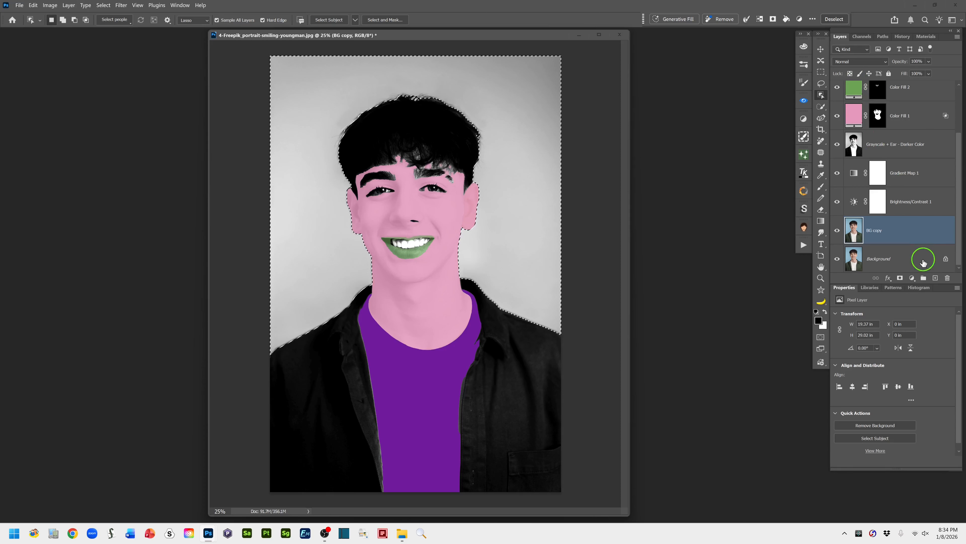
click(912, 280)
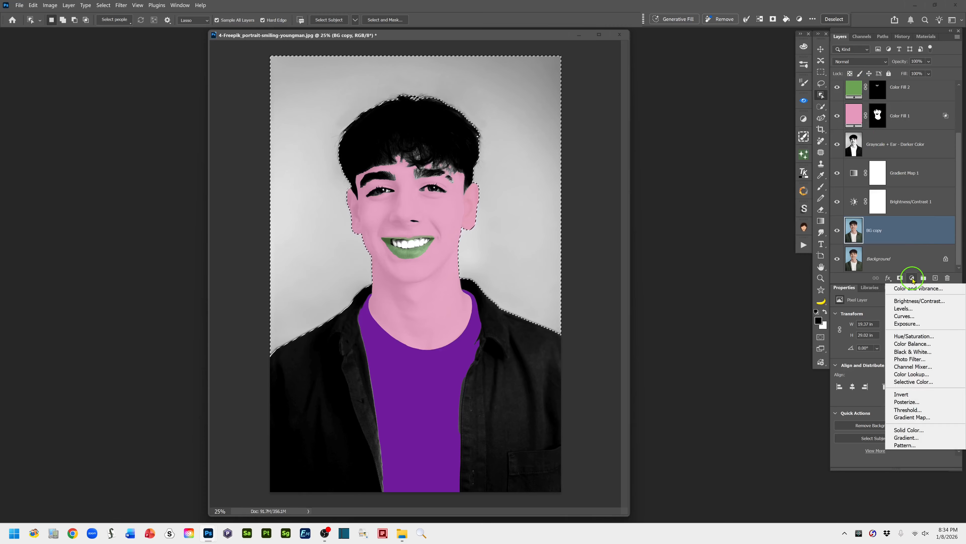
click(917, 430)
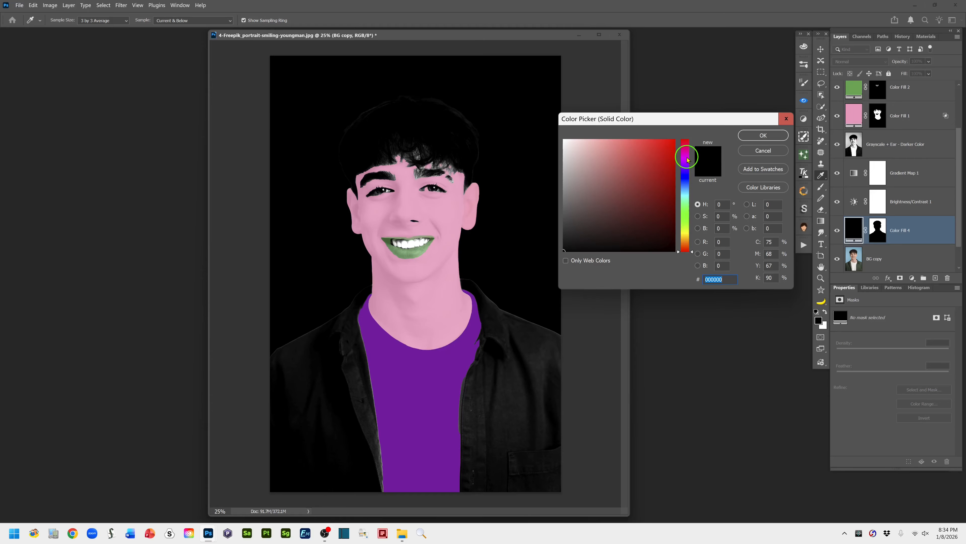
click(687, 160)
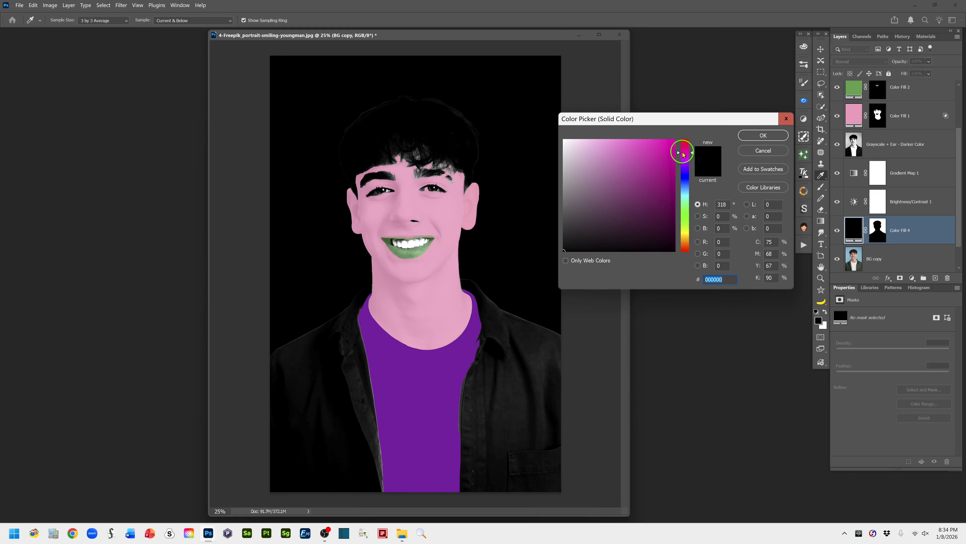
click(662, 150)
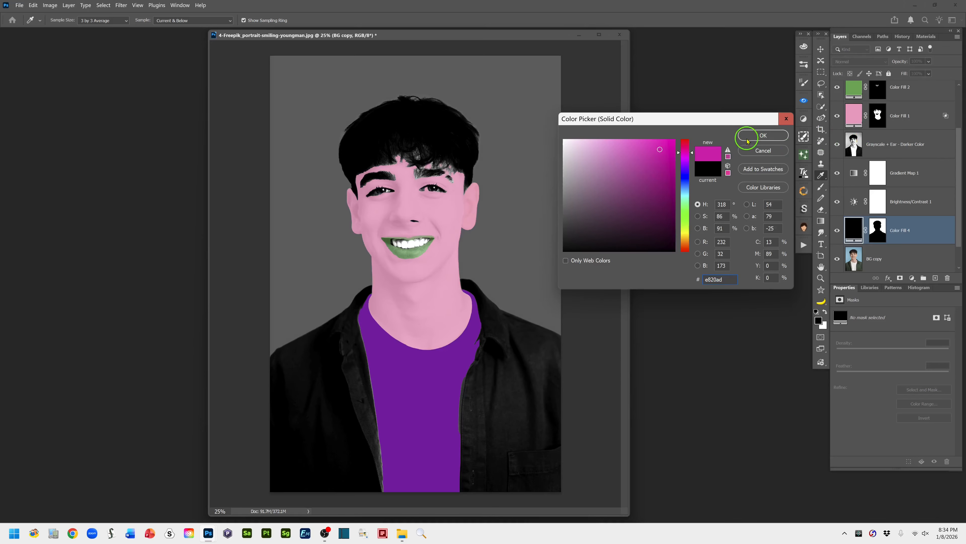
click(763, 151)
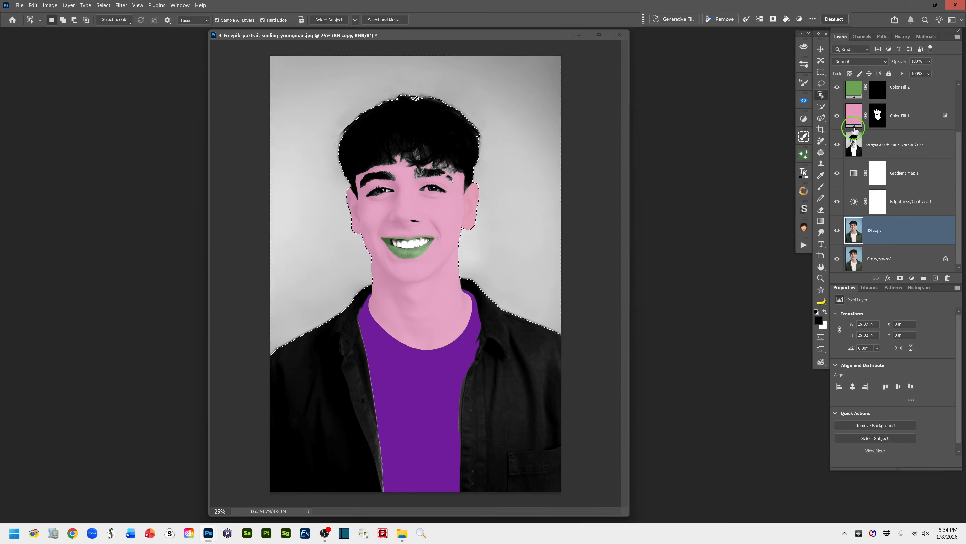
Step: Add a magenta Solid Color fill (#d10c9c) above Color Fill 3, masked to the selected backdrop
drag(960, 186, 962, 115)
click(854, 122)
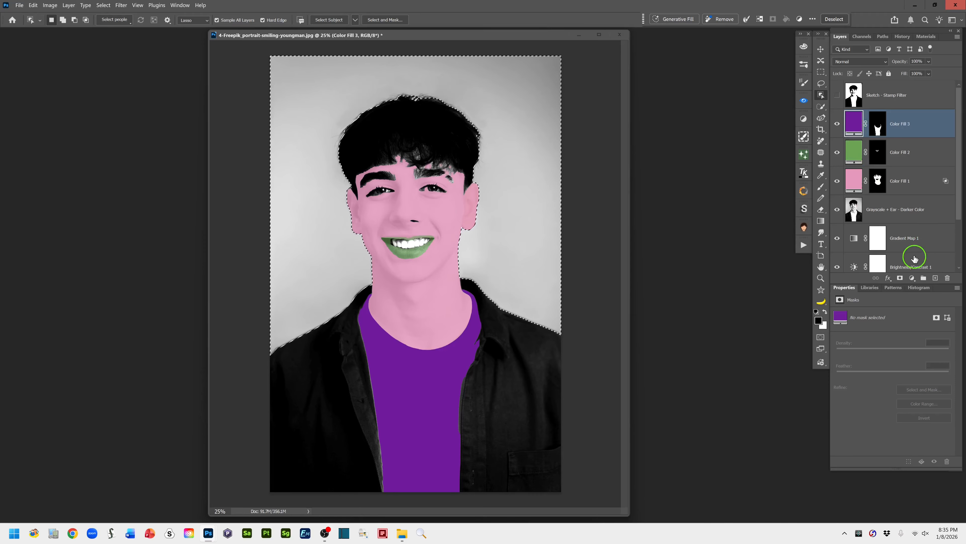
click(911, 279)
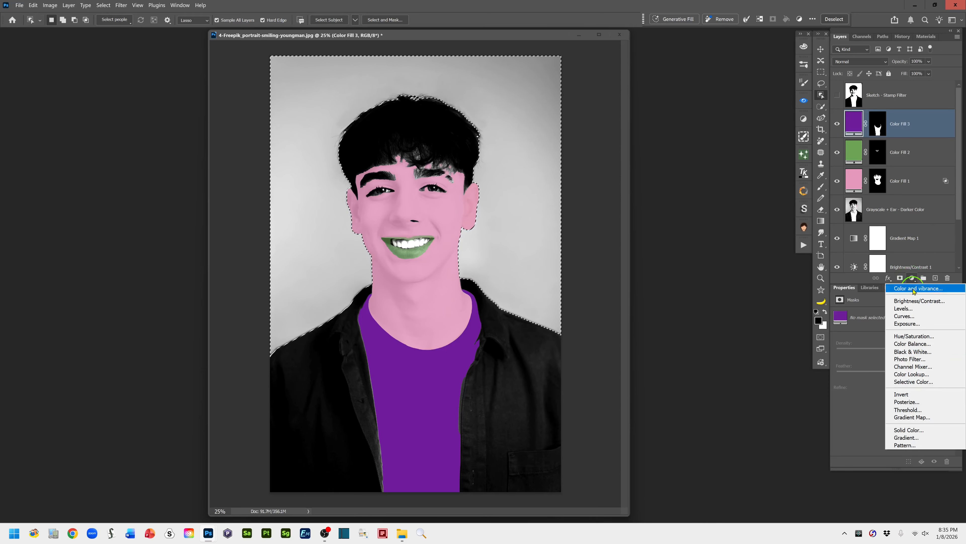
click(920, 432)
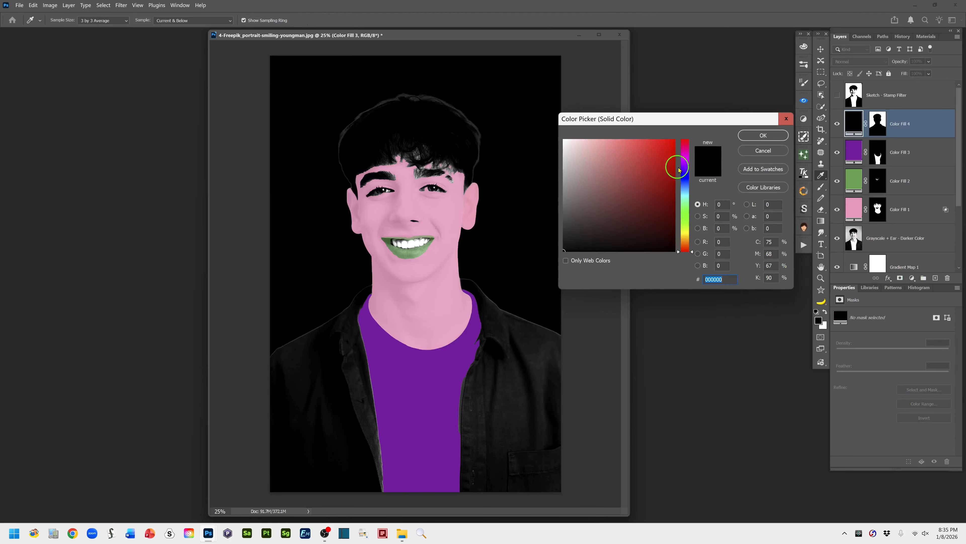
click(686, 154)
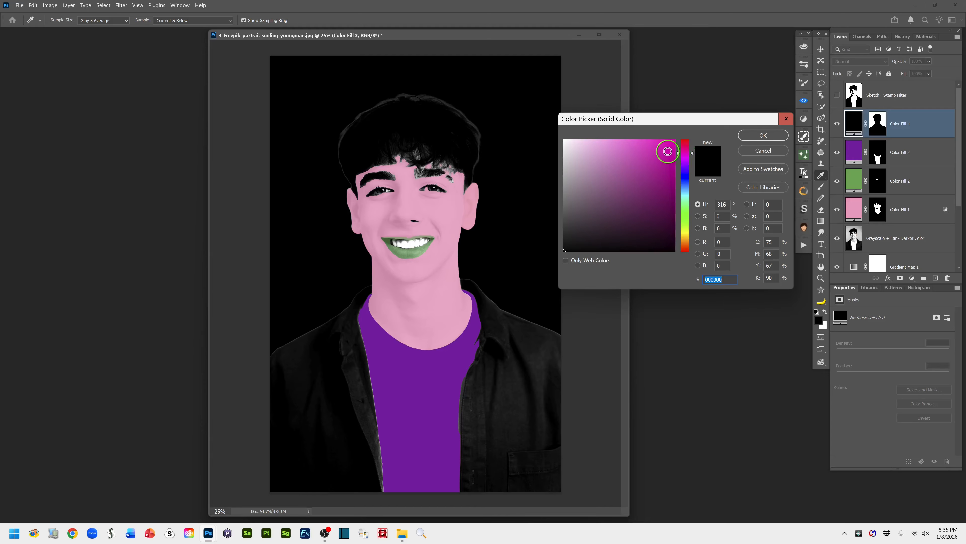
click(665, 149)
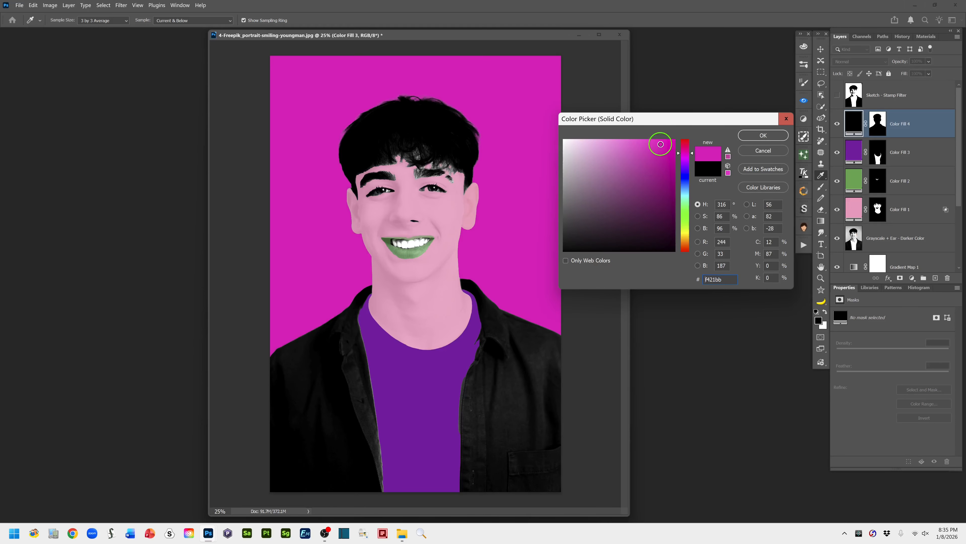
click(668, 159)
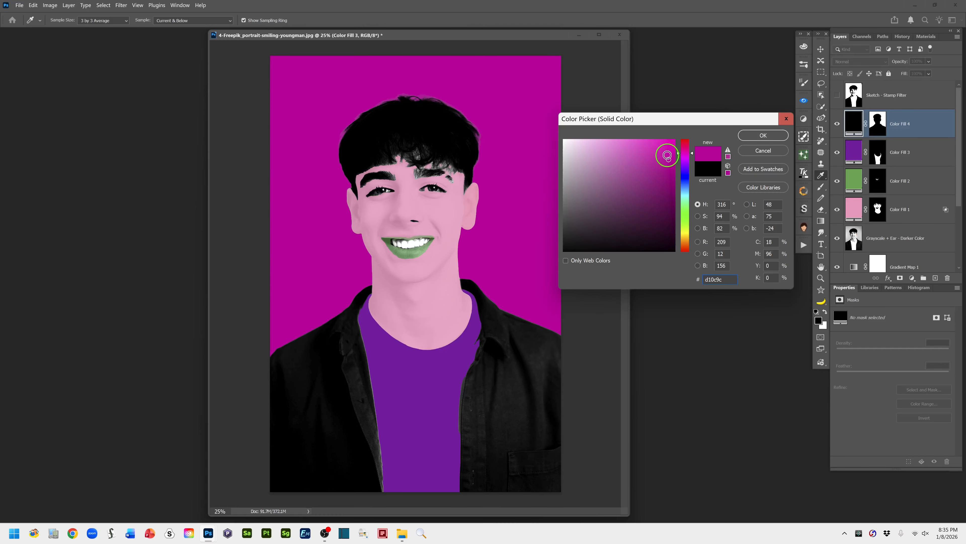
click(759, 137)
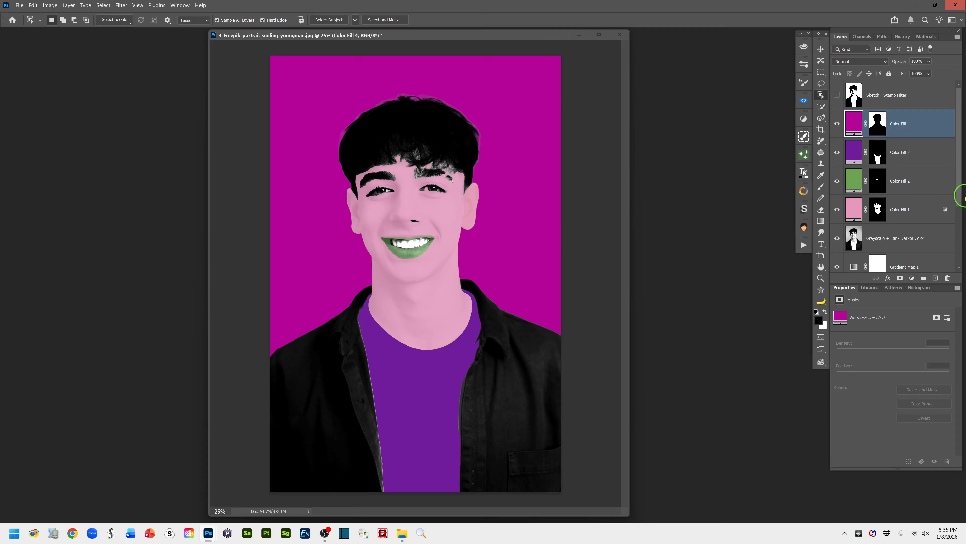
drag(960, 198, 960, 221)
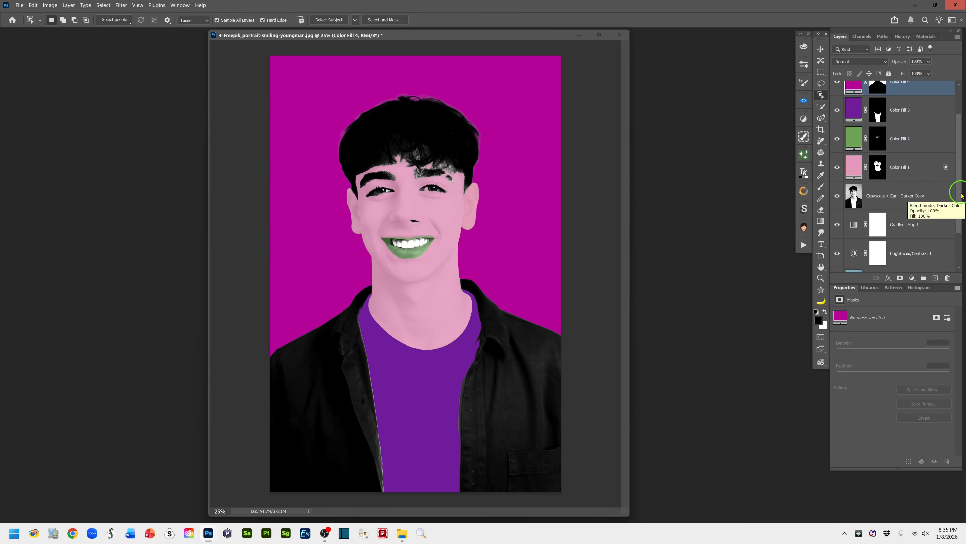
drag(958, 198, 962, 162)
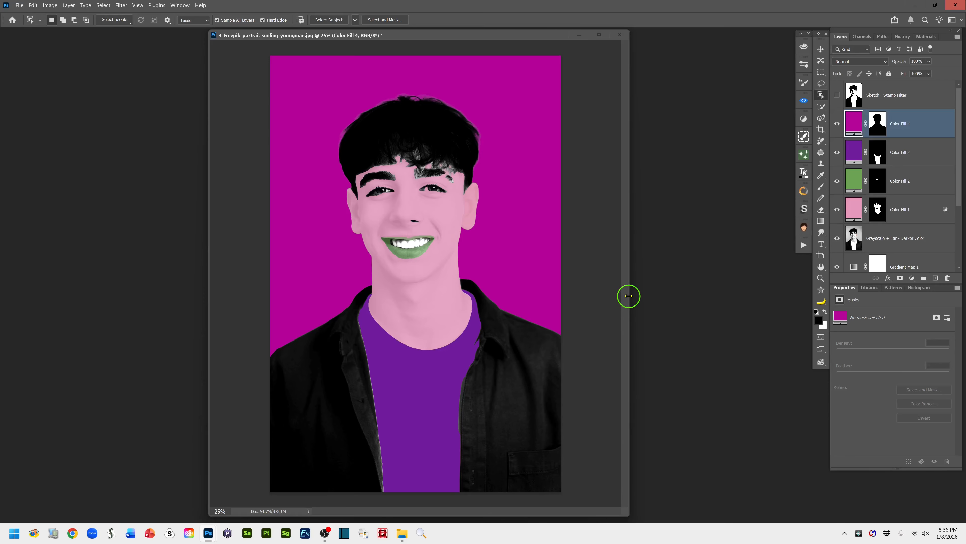
click(602, 303)
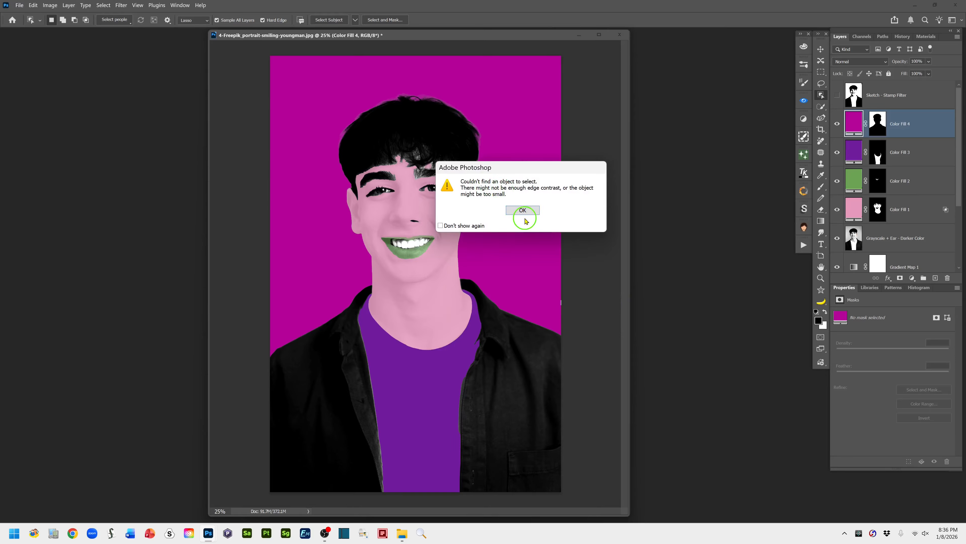
click(523, 210)
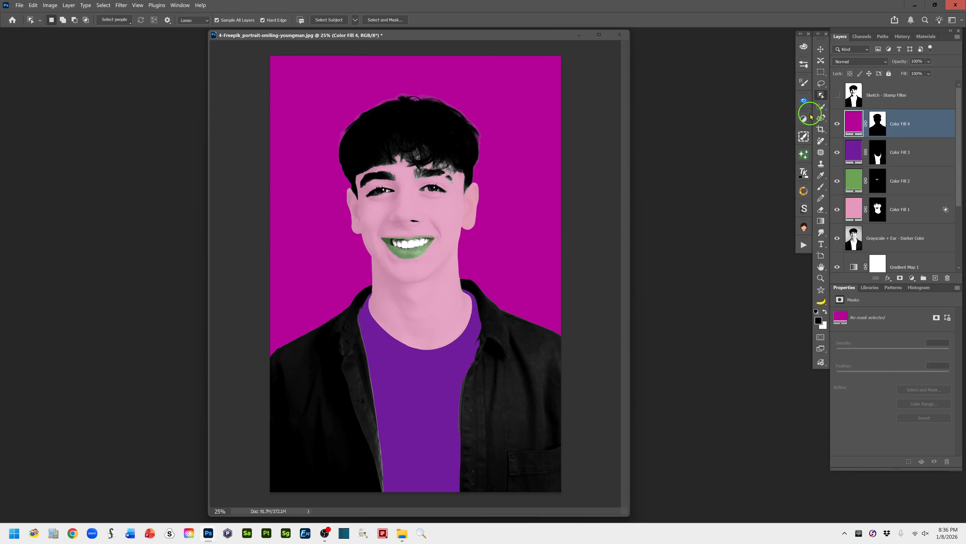
click(822, 107)
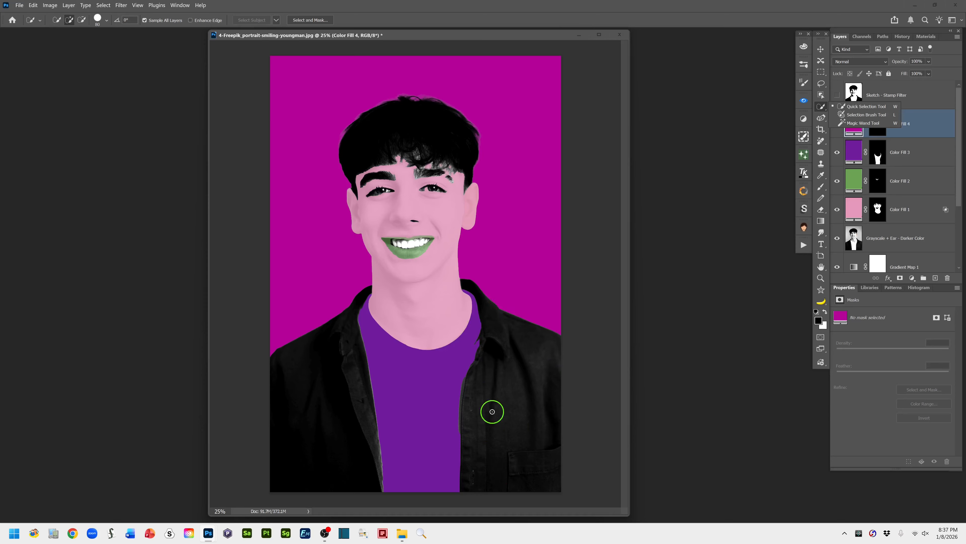
click(701, 220)
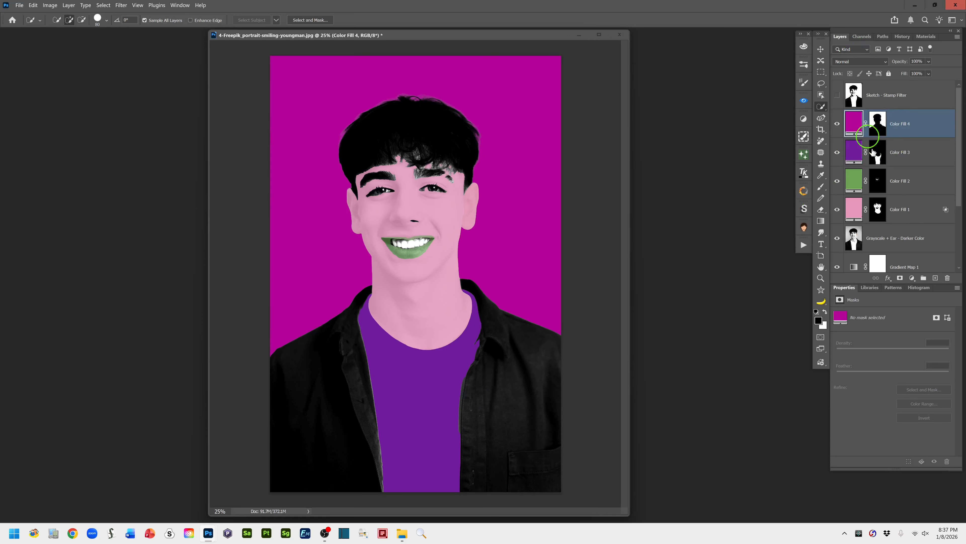
click(912, 278)
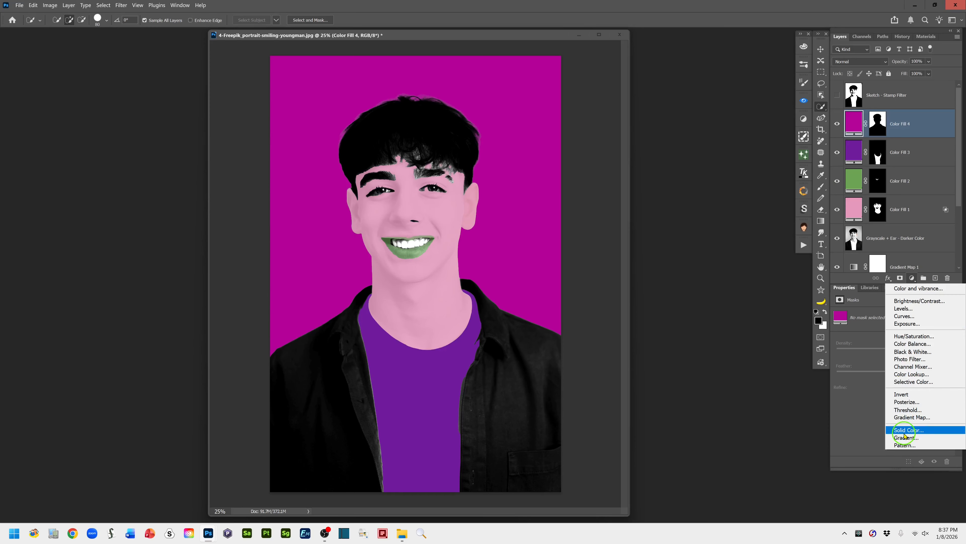
click(725, 156)
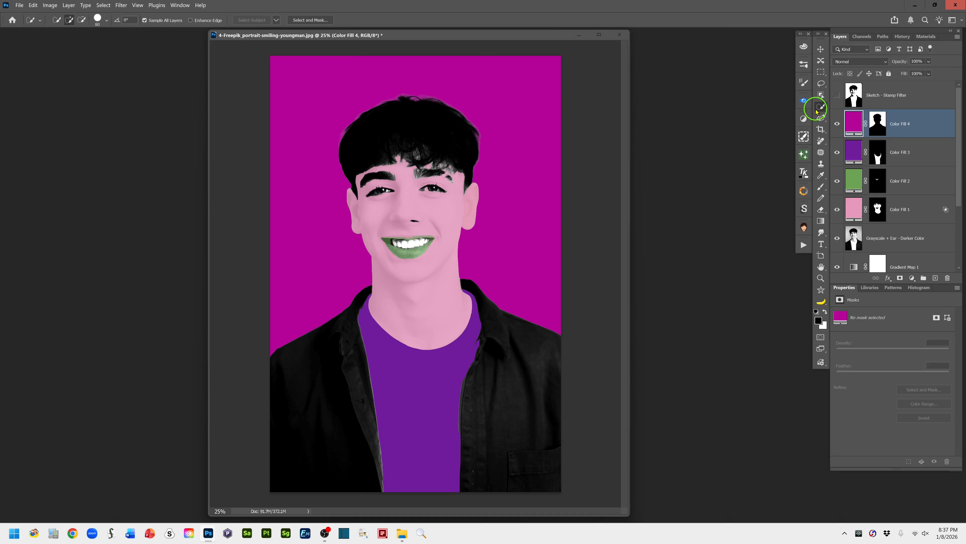
Step: Switch to the Lasso tool and show the Sketch - Stamp Filter layer above the color fills
click(822, 84)
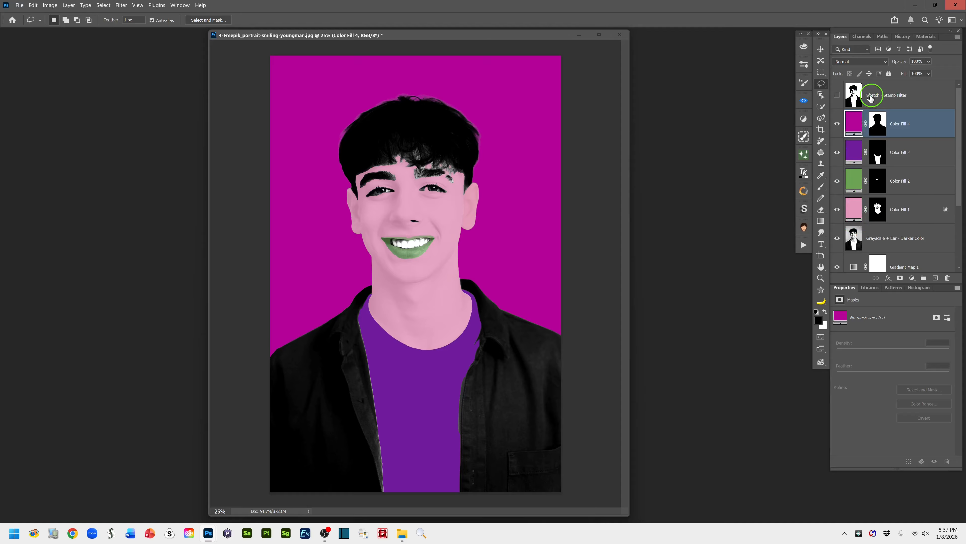
click(837, 95)
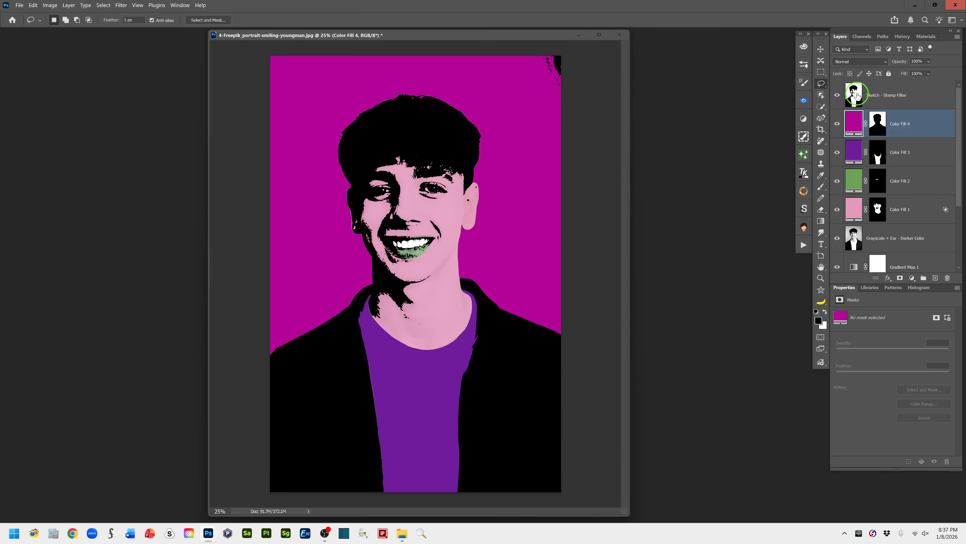
Step: Add a layer mask to the Sketch - Stamp Filter layer and brush black over the dark specks in the backdrop's upper-right corner
click(853, 96)
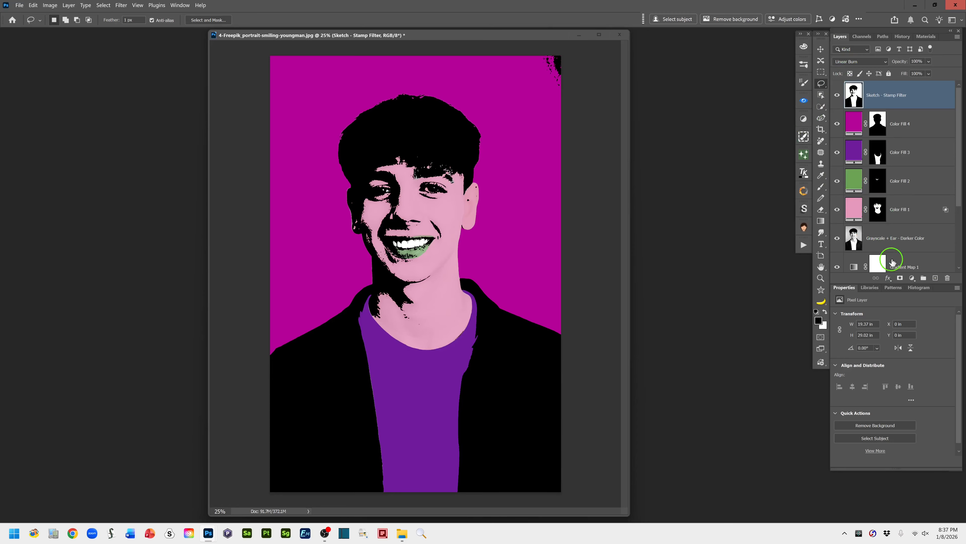
click(900, 279)
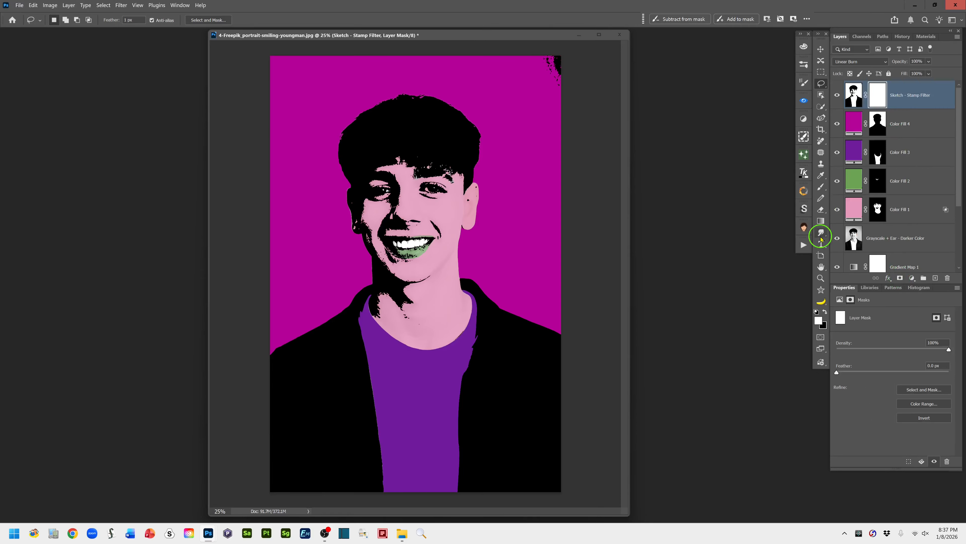
click(821, 188)
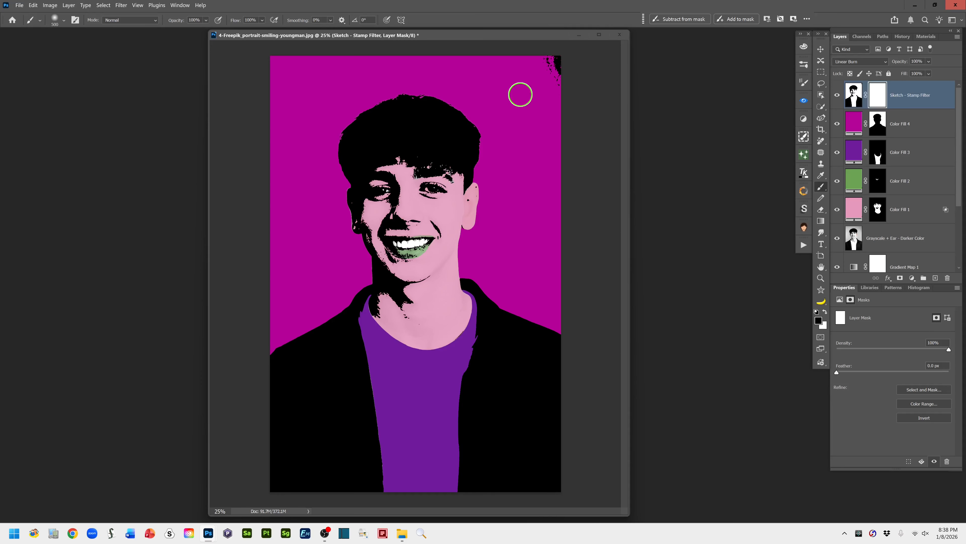
mouse_move(520, 95)
mouse_down()
mouse_move(550, 84)
mouse_move(554, 58)
mouse_move(584, 78)
mouse_move(575, 63)
mouse_move(543, 57)
mouse_up()
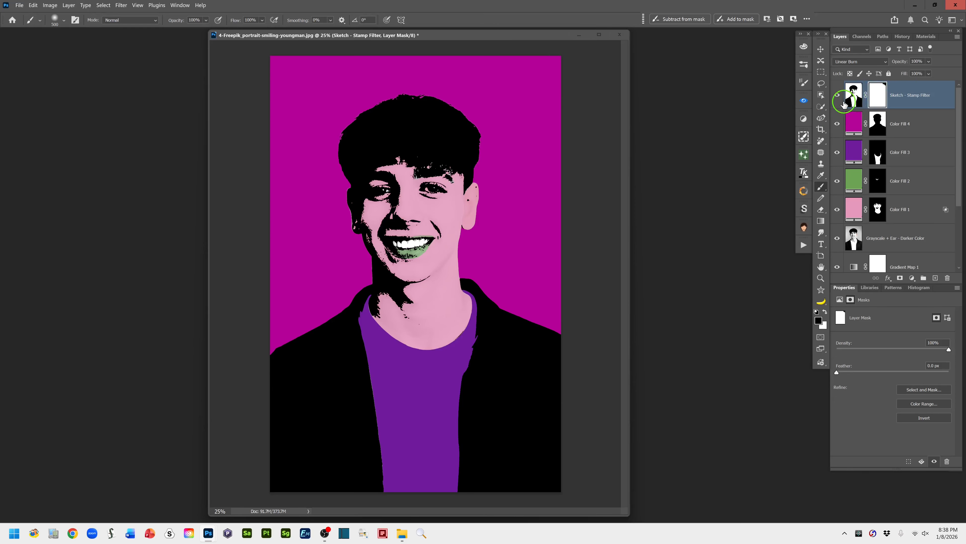
click(854, 101)
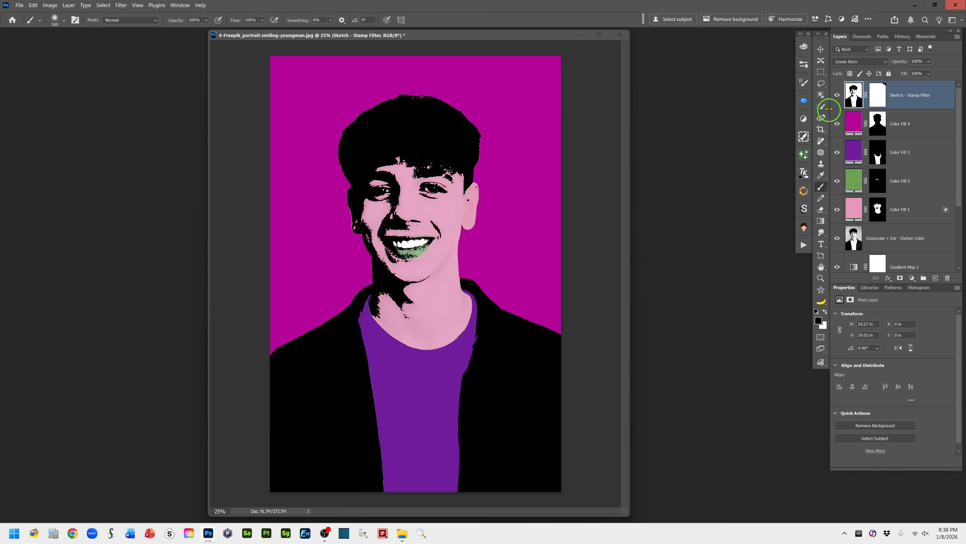
Step: Create a new layer above Sketch - Stamp Filter and stamp all visible layers onto it
click(821, 84)
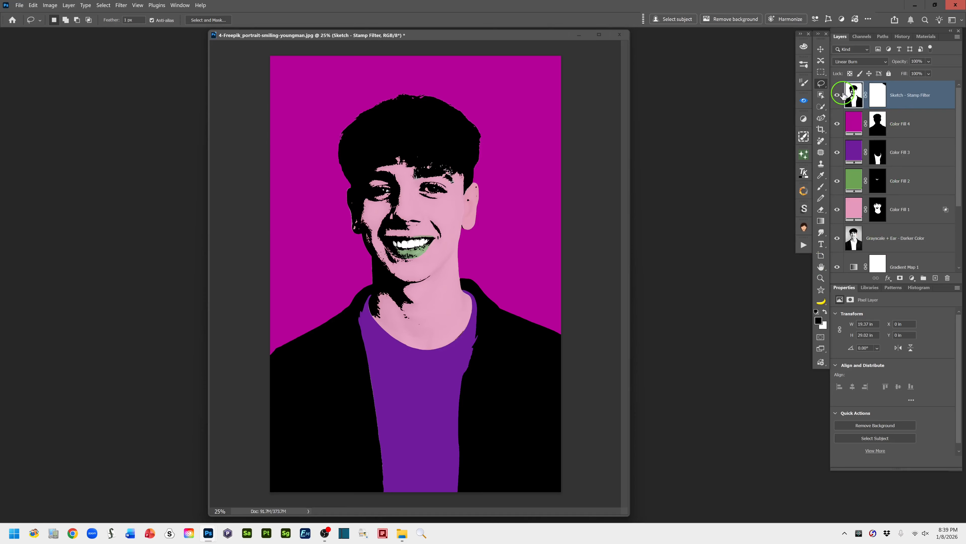
click(935, 279)
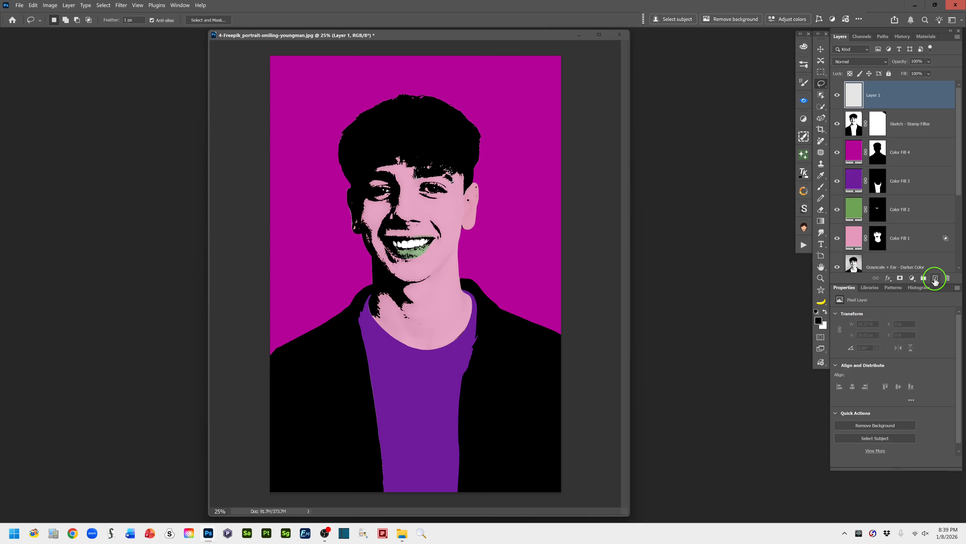
key(ctrl+shift+alt+e)
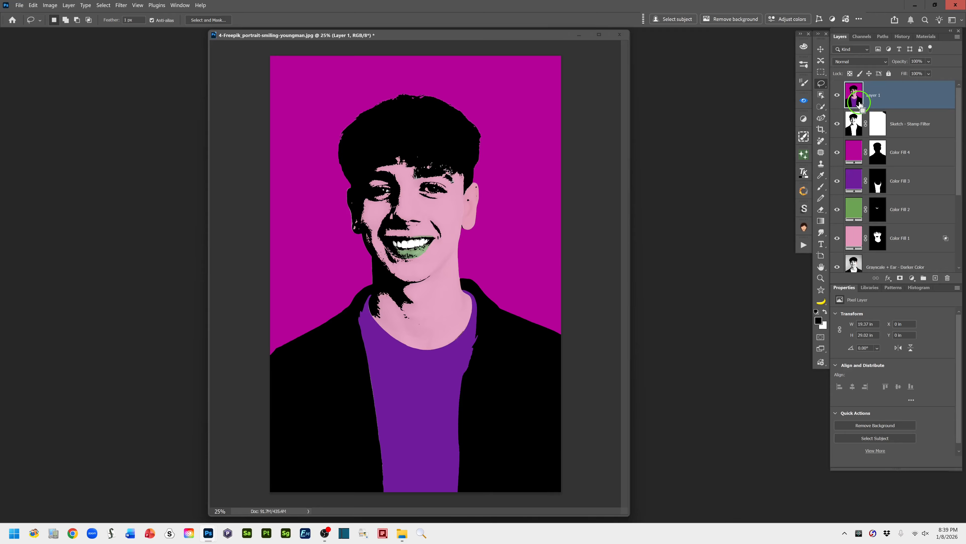
Step: Select the man's coat with people selection, working from the Grayscale + Ear - Darker Color layer
key(w)
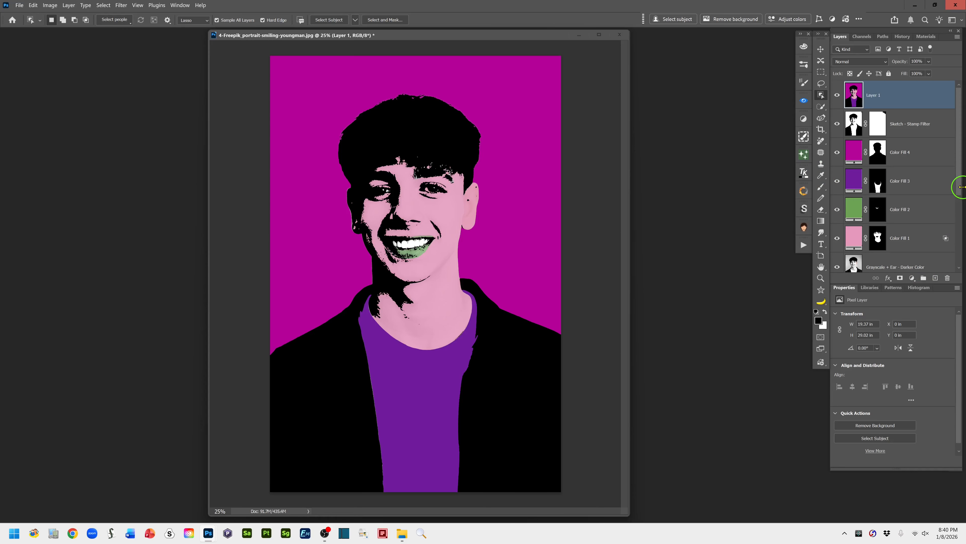
scroll(955, 193, down, 2)
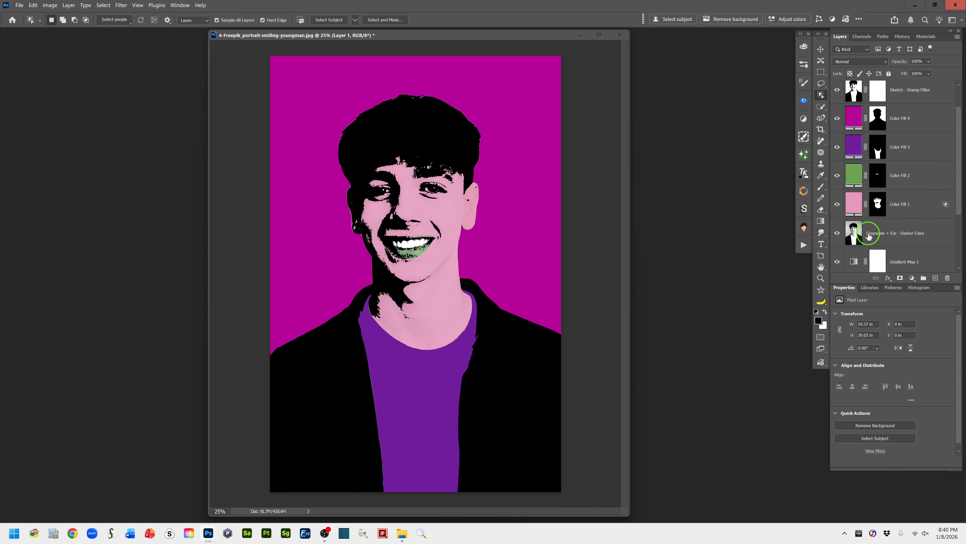
click(854, 235)
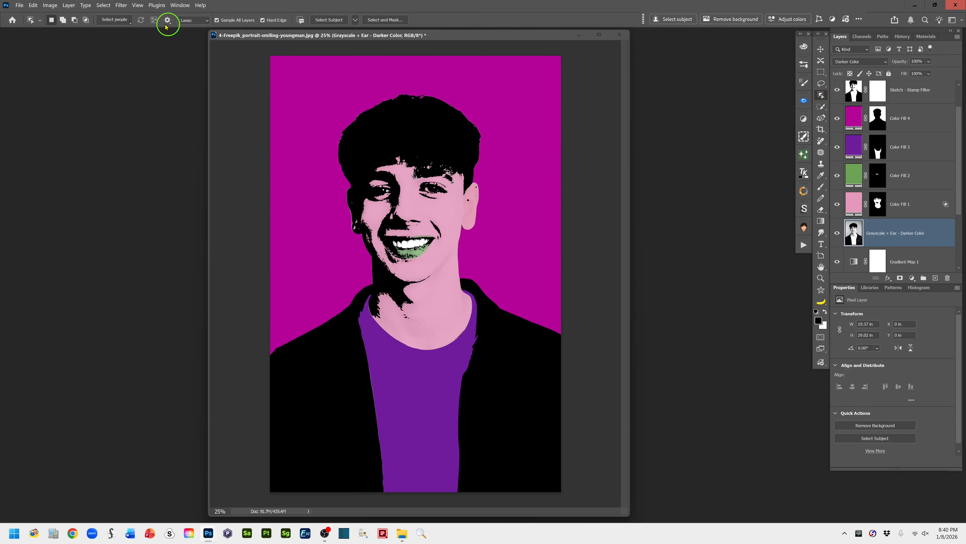
click(115, 20)
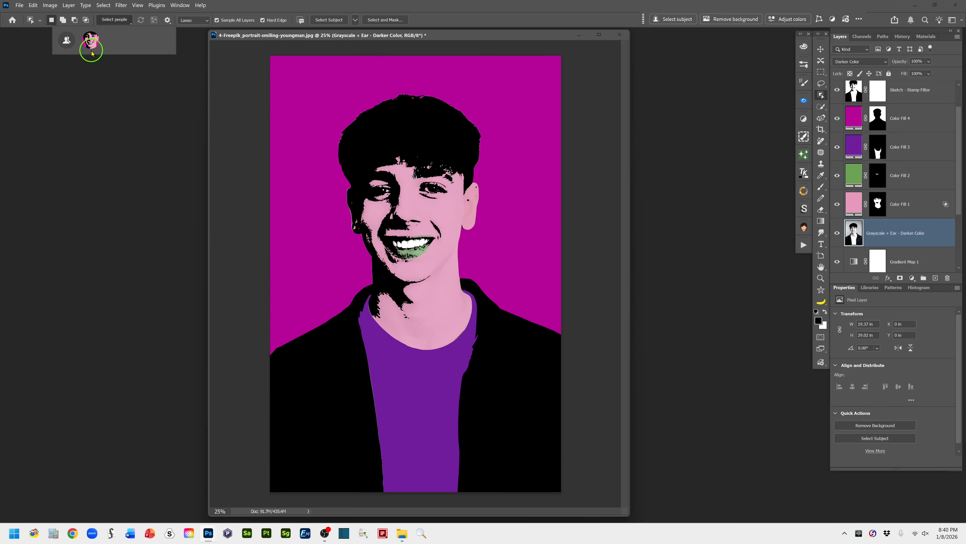
click(91, 42)
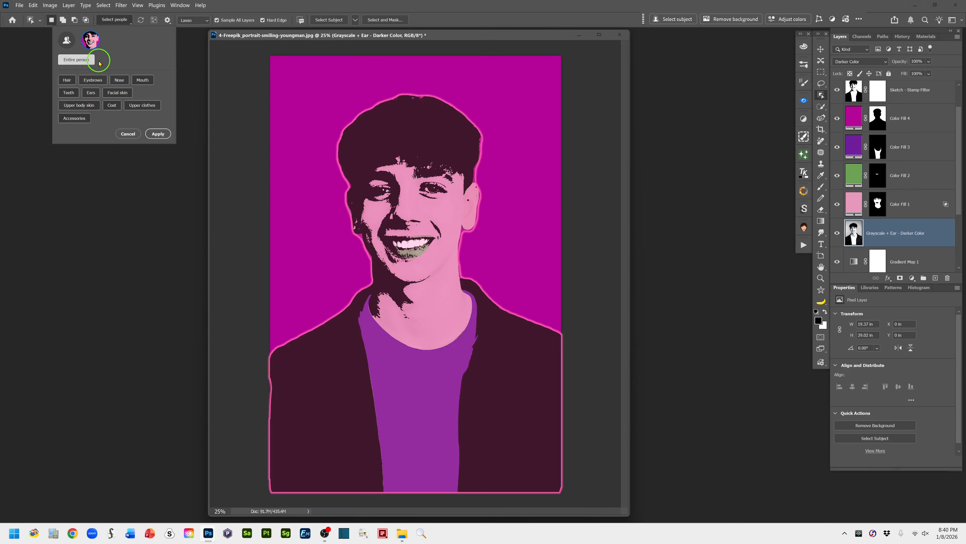
click(99, 61)
click(112, 105)
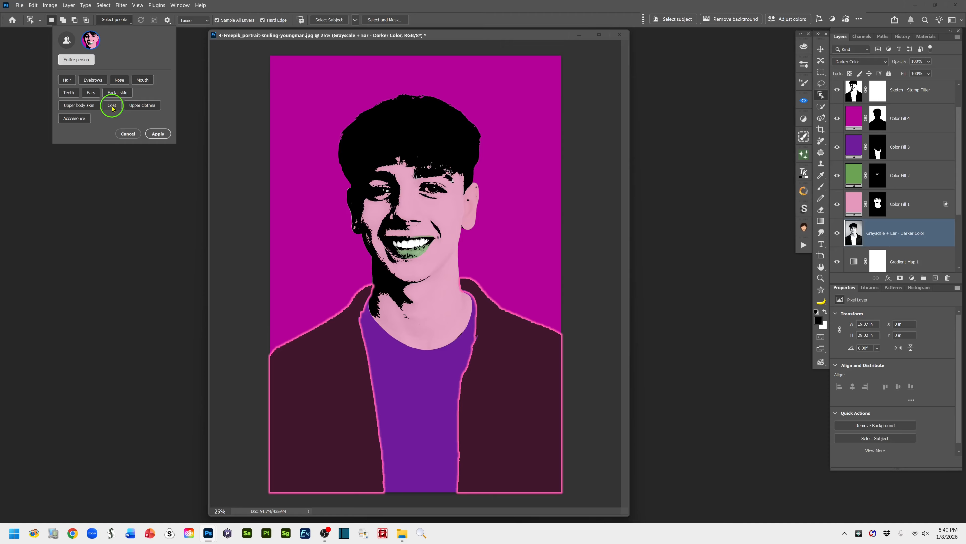
click(112, 107)
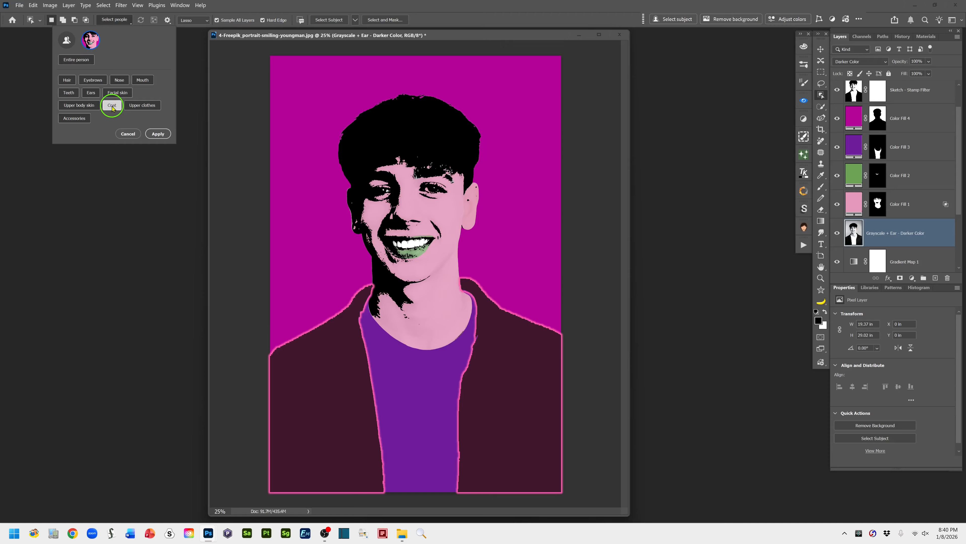
click(157, 133)
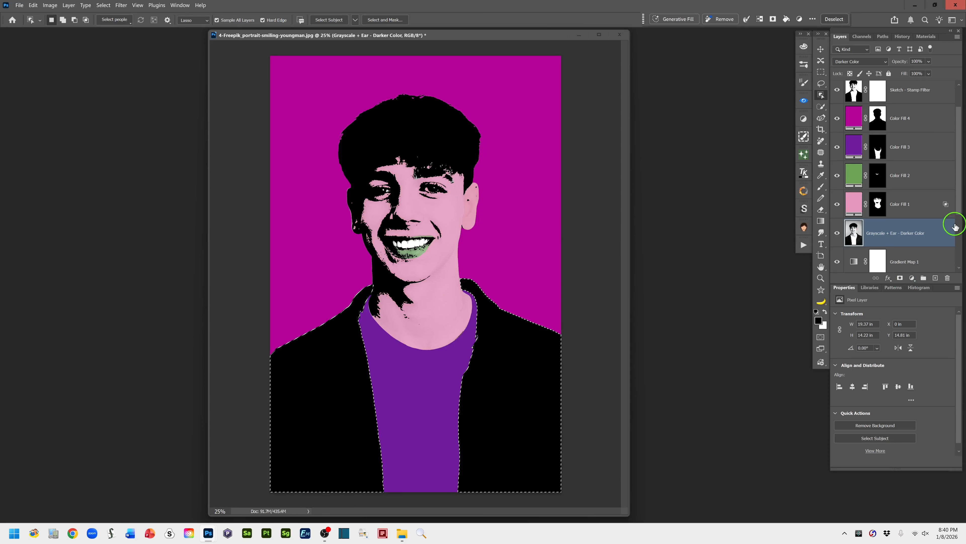
Step: Add a dark blue Solid Color fill (#0e175c) above Layer 1, masked to the selected coat
scroll(958, 214, up, 2)
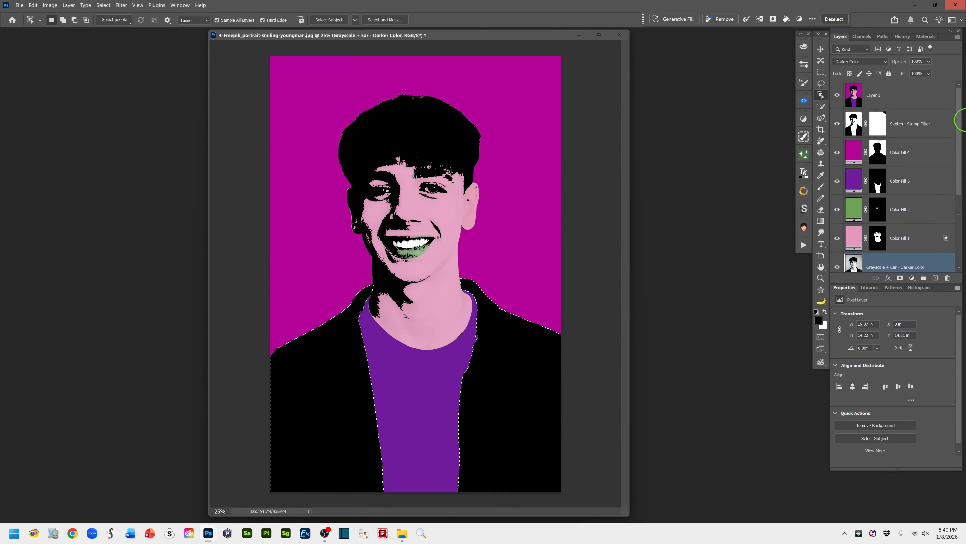
click(852, 99)
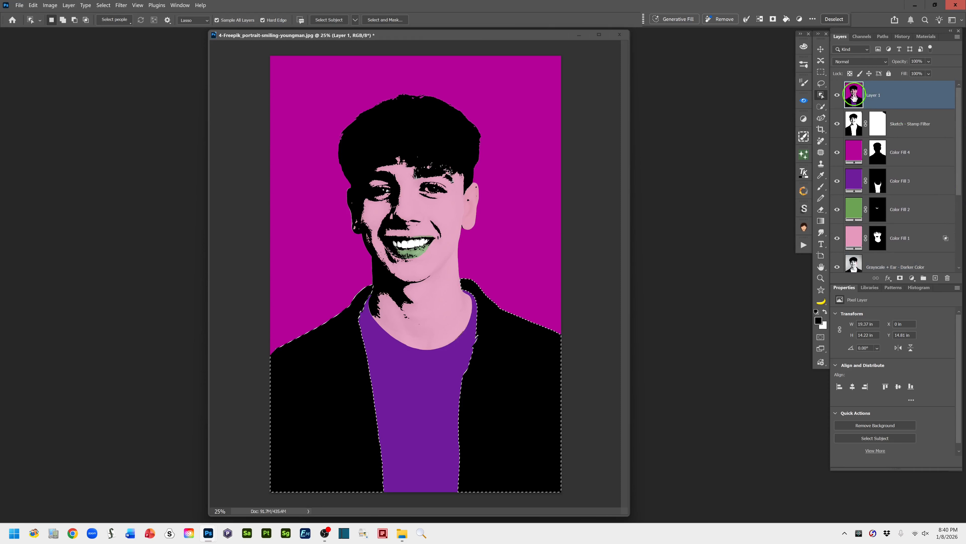
click(822, 84)
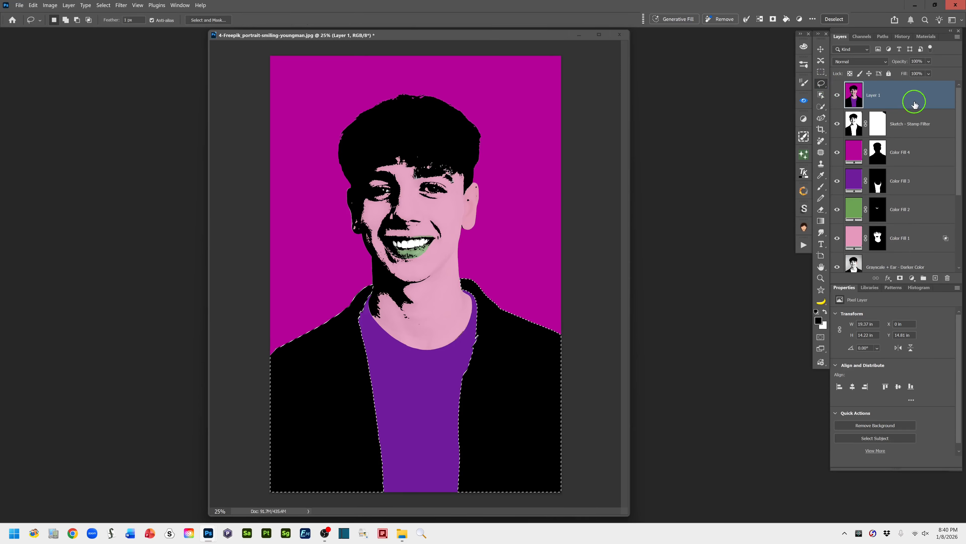
click(912, 278)
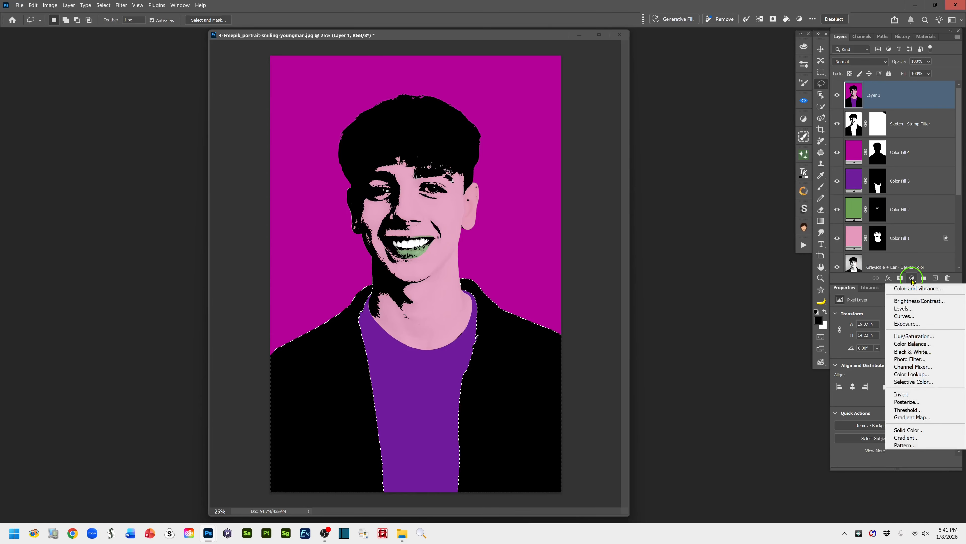
click(920, 429)
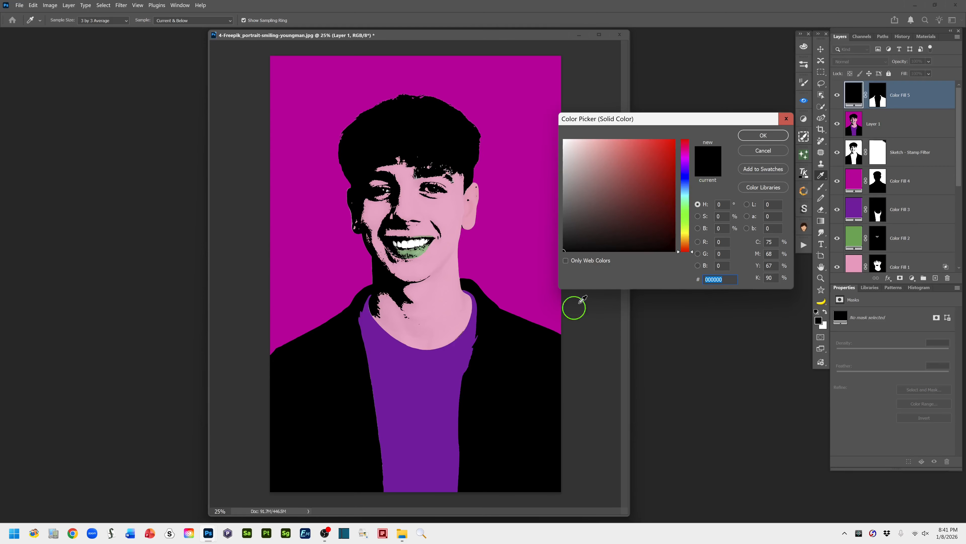
click(686, 179)
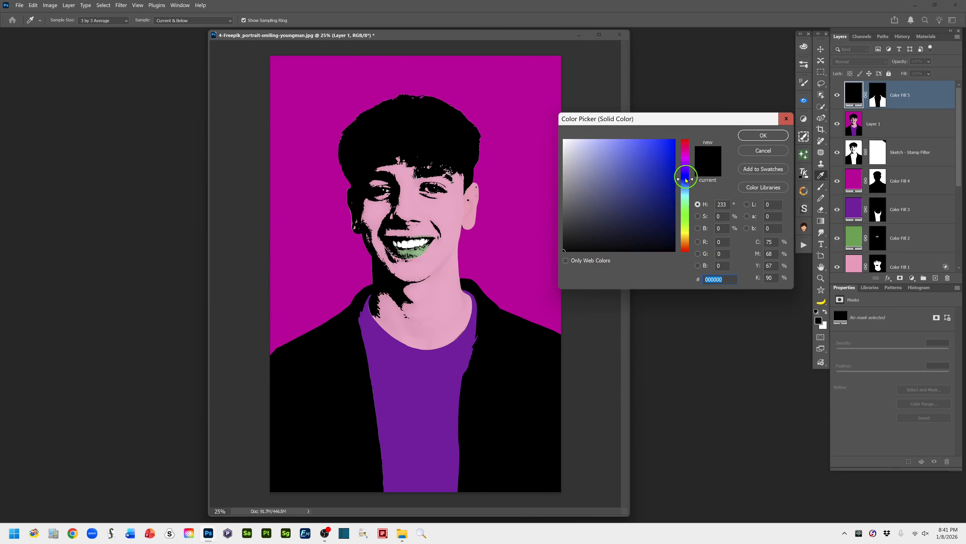
click(645, 209)
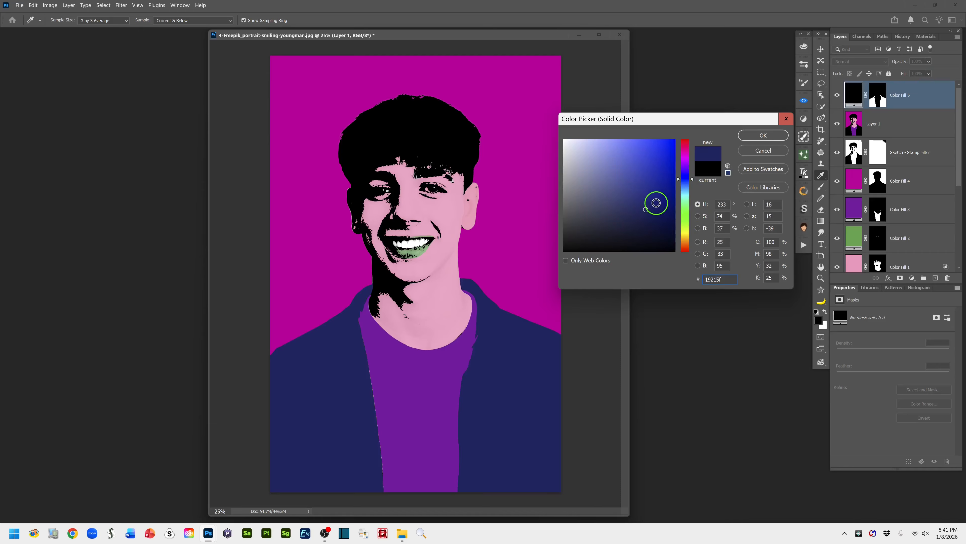
click(662, 197)
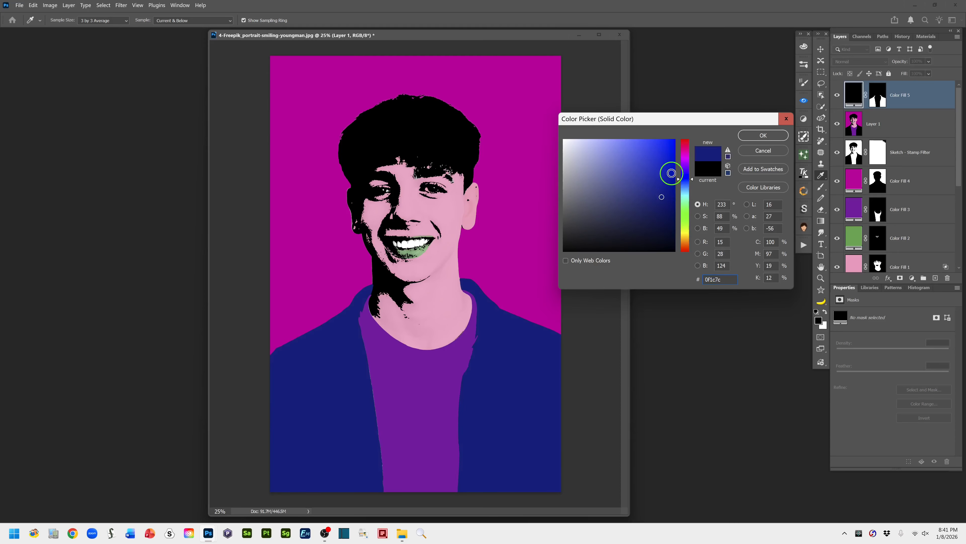
click(663, 198)
drag(664, 198, 659, 210)
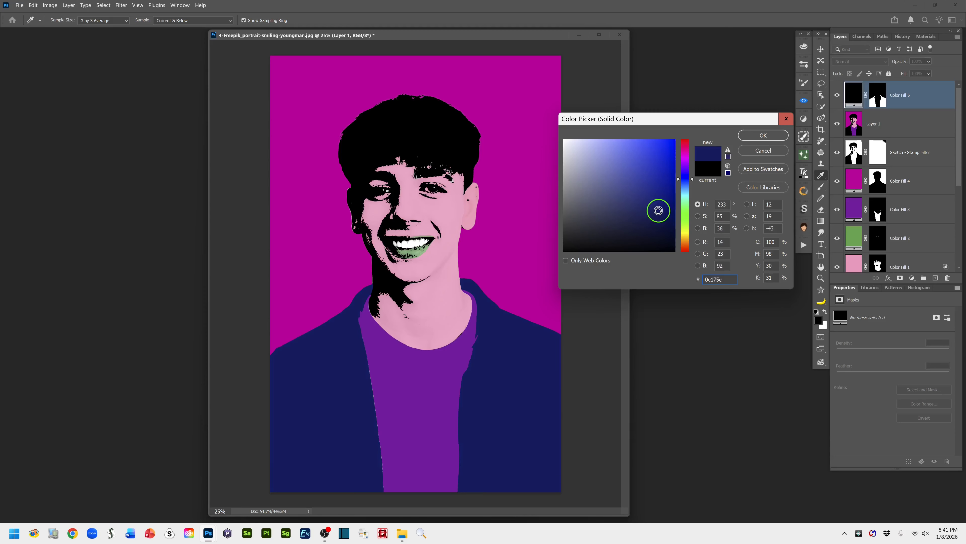
click(765, 138)
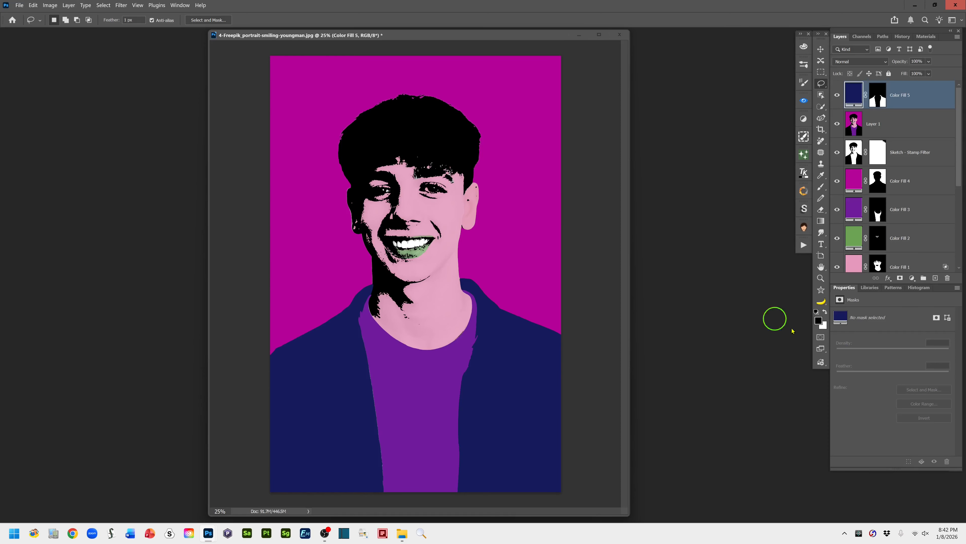
Step: Create a new layer above Color Fill 5 and stamp all visible layers onto it
click(935, 280)
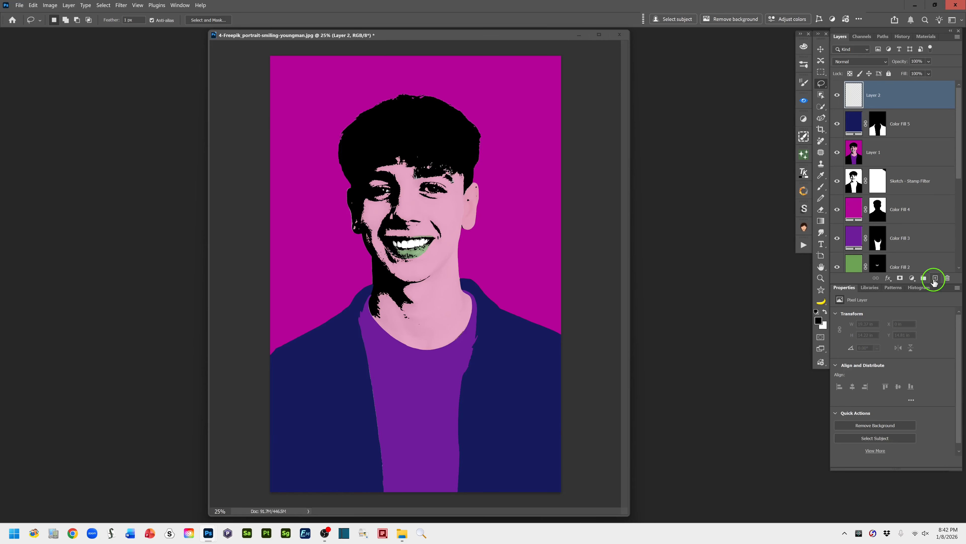
key(ctrl+shift+alt+e)
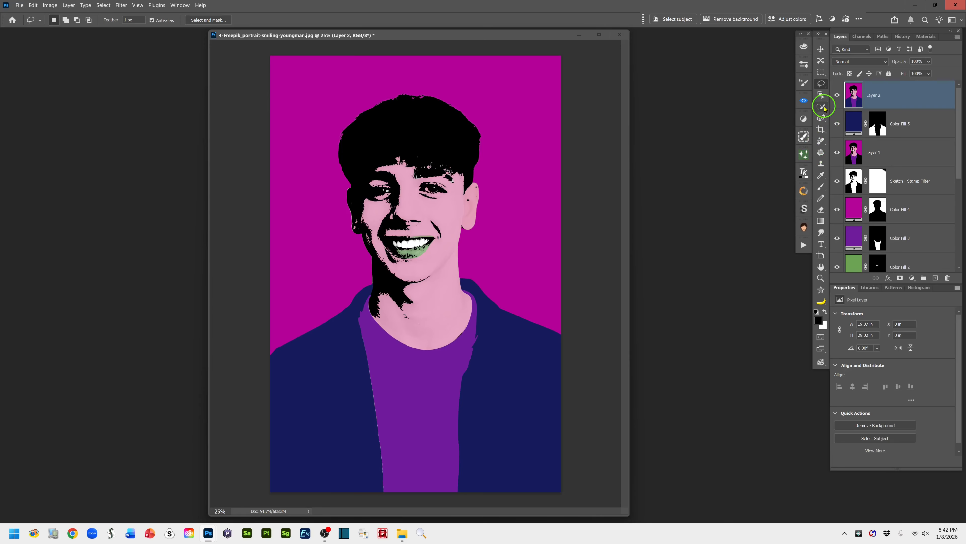
Step: Paint a selection over the man's hair and slightly past its edges with the Selection Brush at 65% opacity
drag(825, 109, 859, 118)
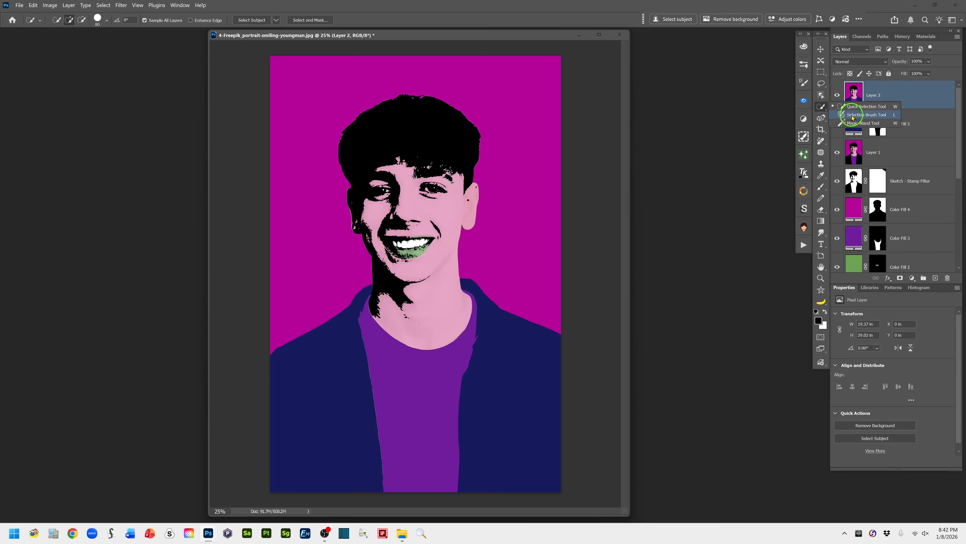
click(853, 115)
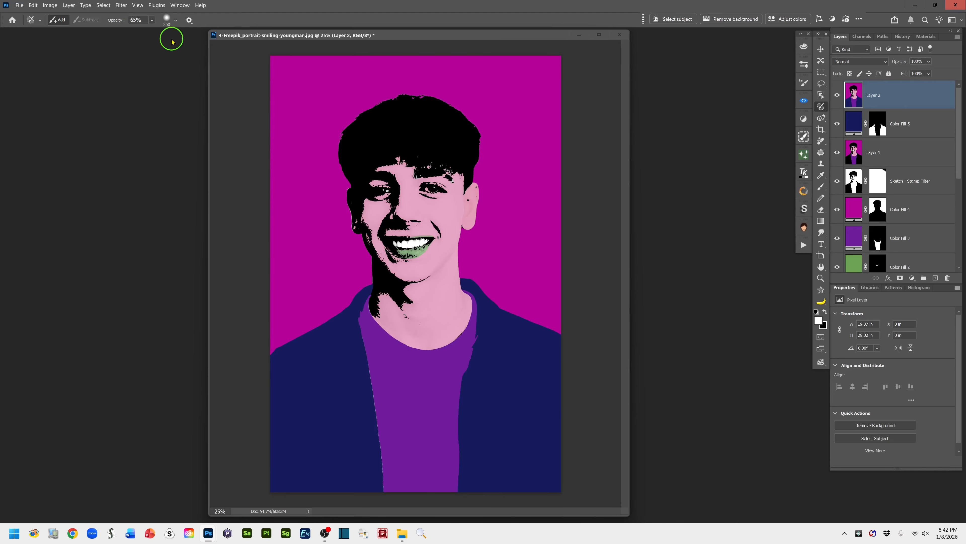
click(175, 23)
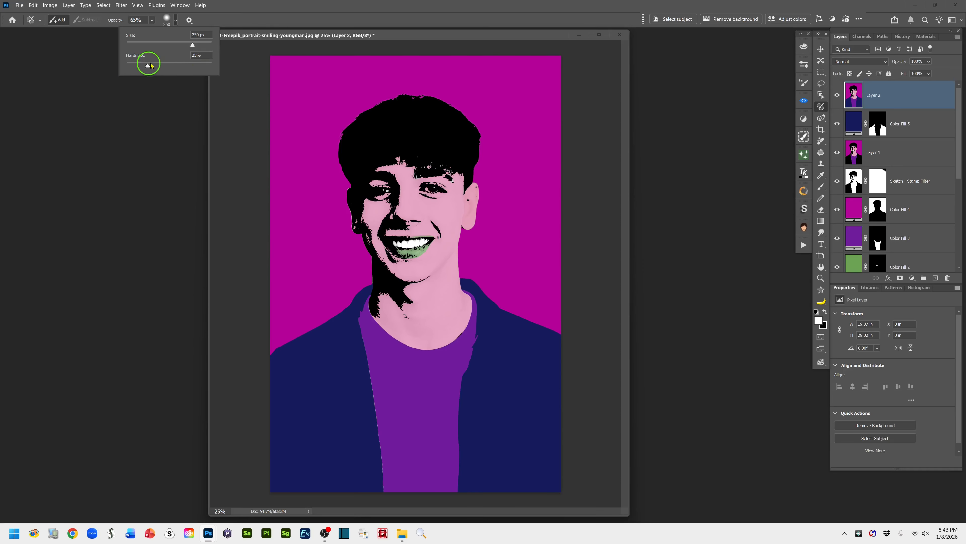
click(283, 24)
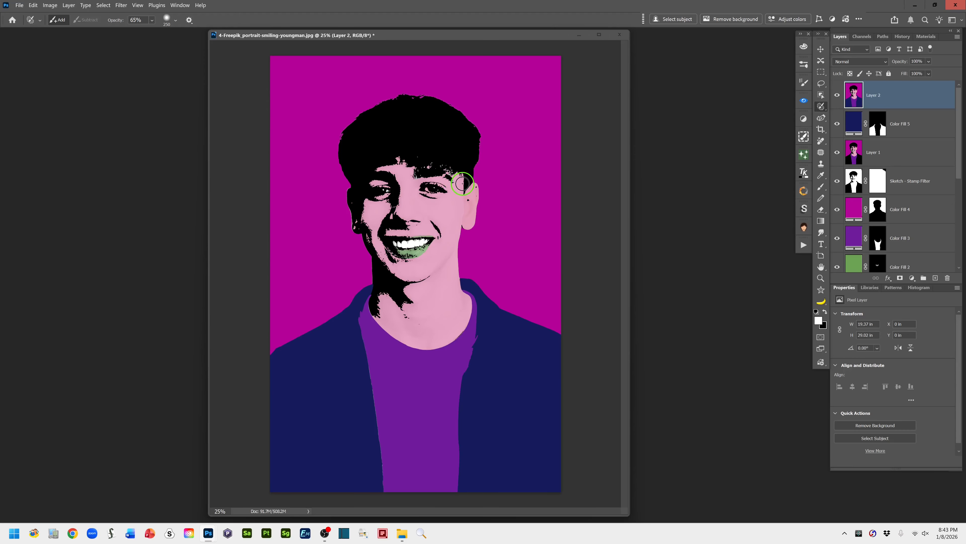
mouse_move(464, 183)
mouse_down()
mouse_move(478, 166)
mouse_move(477, 133)
mouse_move(433, 93)
mouse_move(368, 108)
mouse_move(339, 140)
mouse_move(355, 197)
mouse_move(376, 167)
mouse_move(397, 160)
mouse_move(433, 159)
mouse_move(461, 182)
mouse_up()
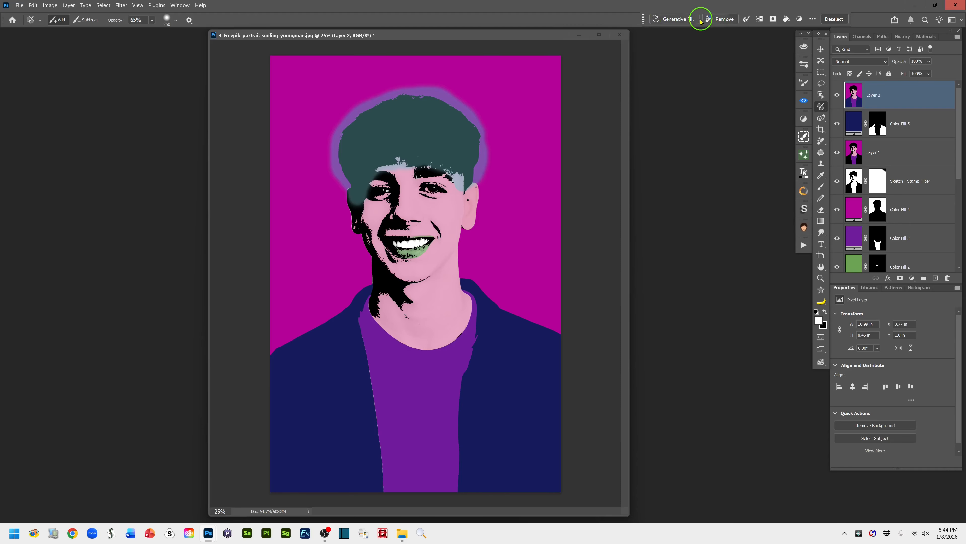
Step: Run Generative Fill with Gemini 3 (Nano Banana Pro): "add random patches of bright yellow to suggest wavy hair & keep the cureent image alignment"
click(676, 18)
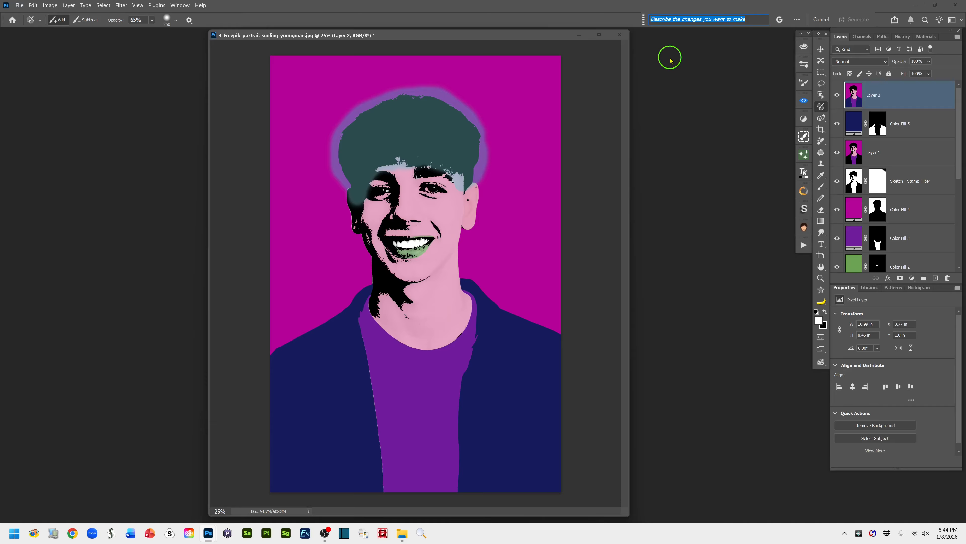
text(a)
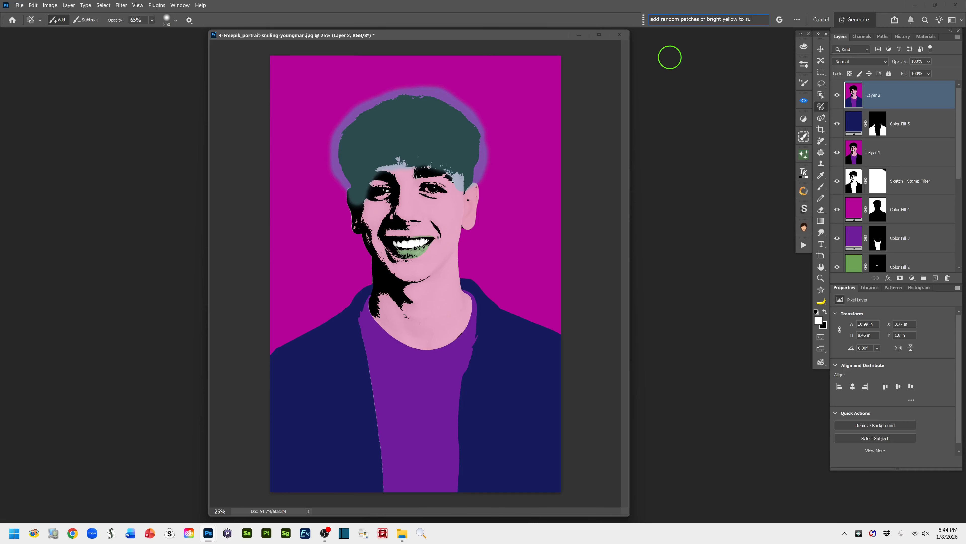
text(wavy hair & keep the cureent image alignment)
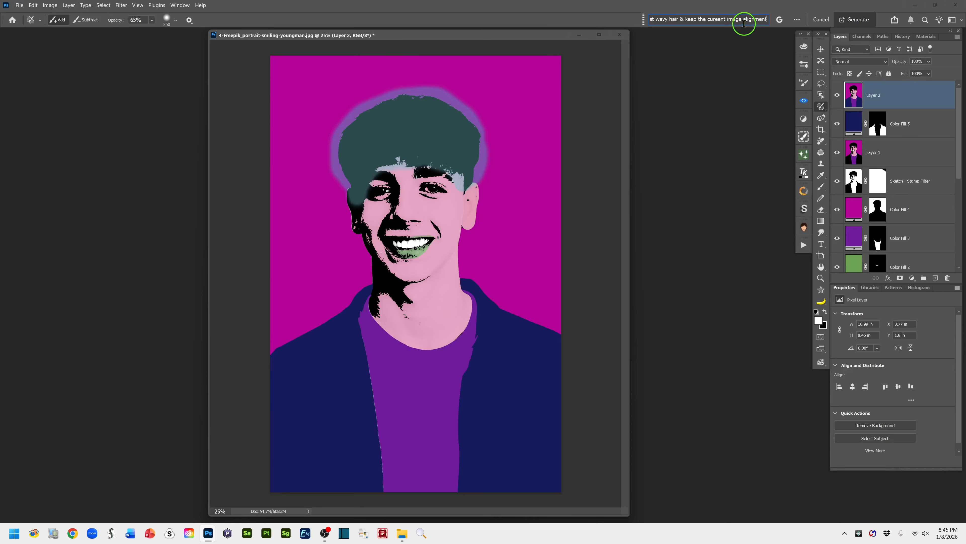
click(780, 20)
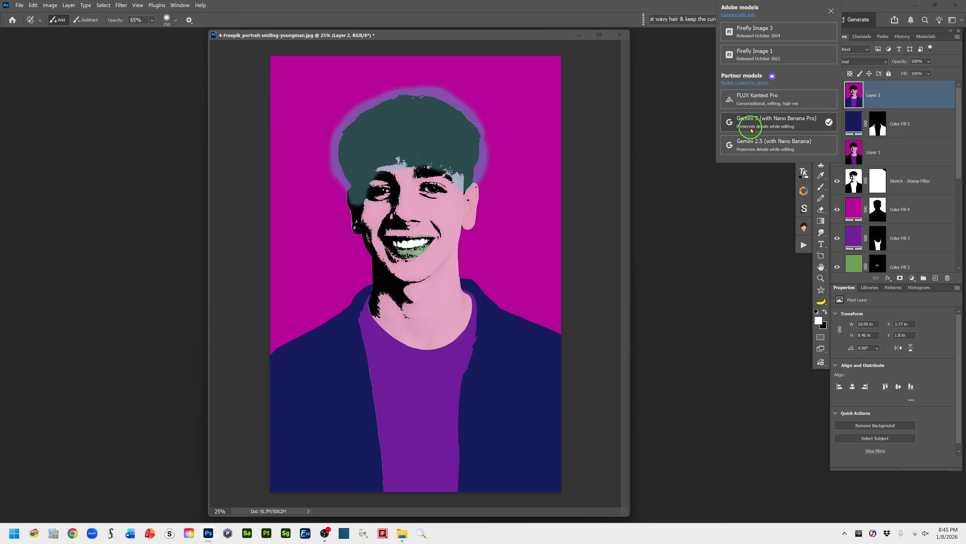
click(747, 121)
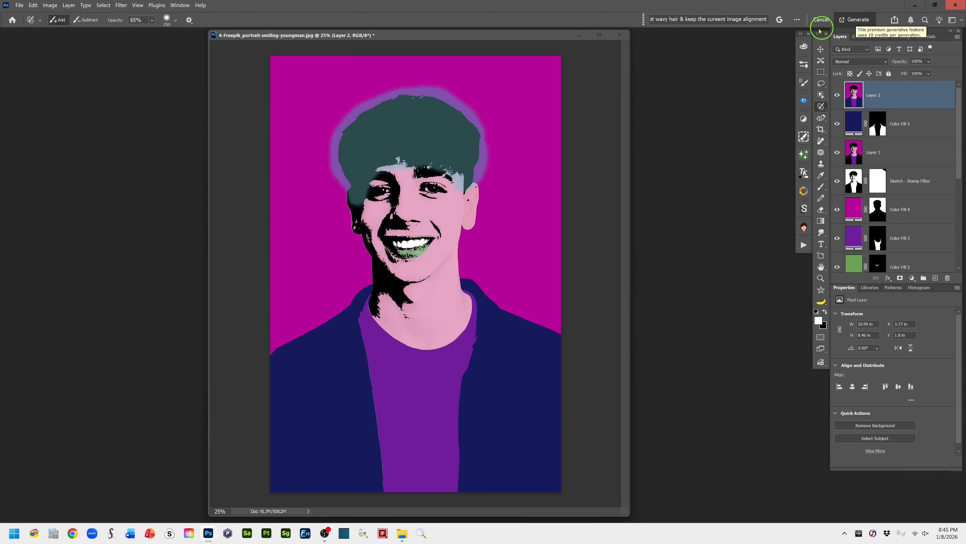
click(856, 20)
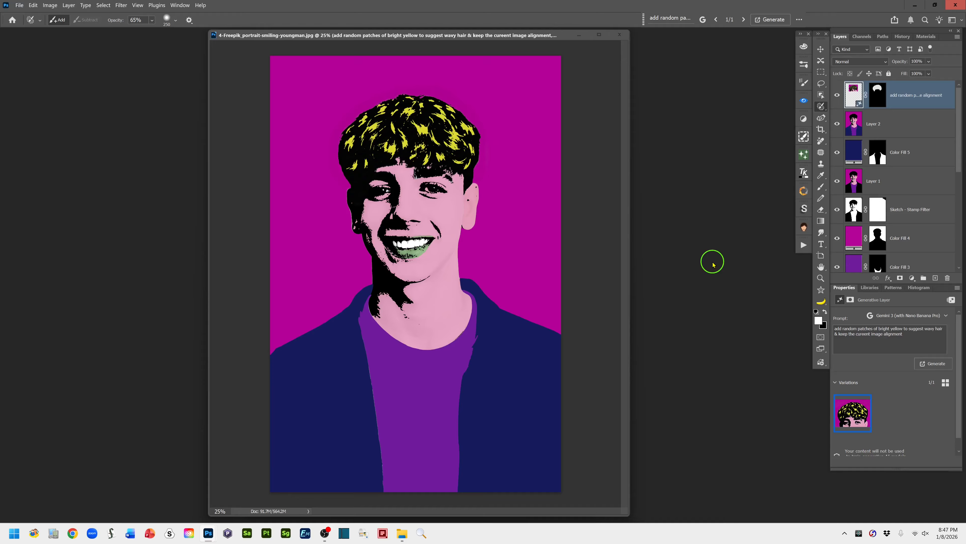
Step: Stamp all visible layers onto a new layer above the generated hair layer and rename it "Warhol like Color Block look"
right_click(821, 107)
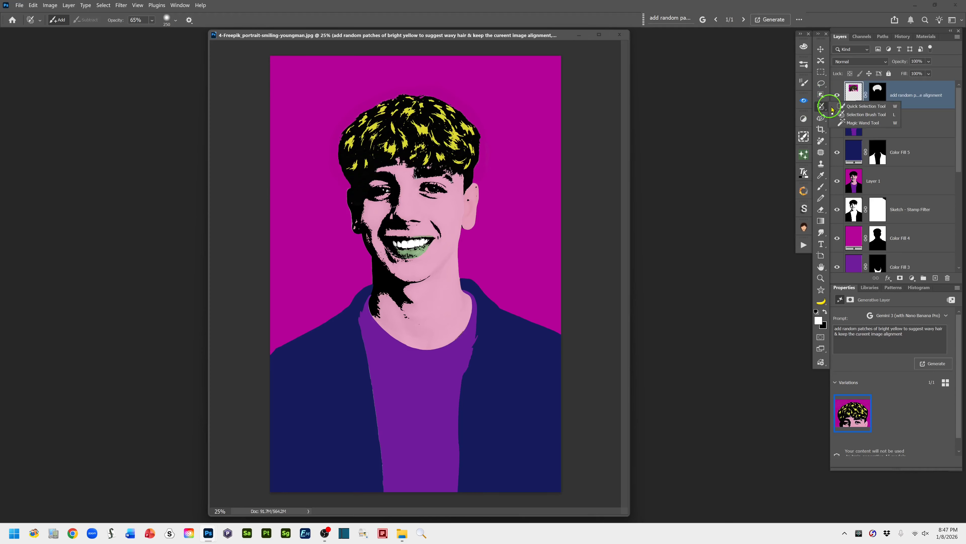
click(863, 106)
click(822, 85)
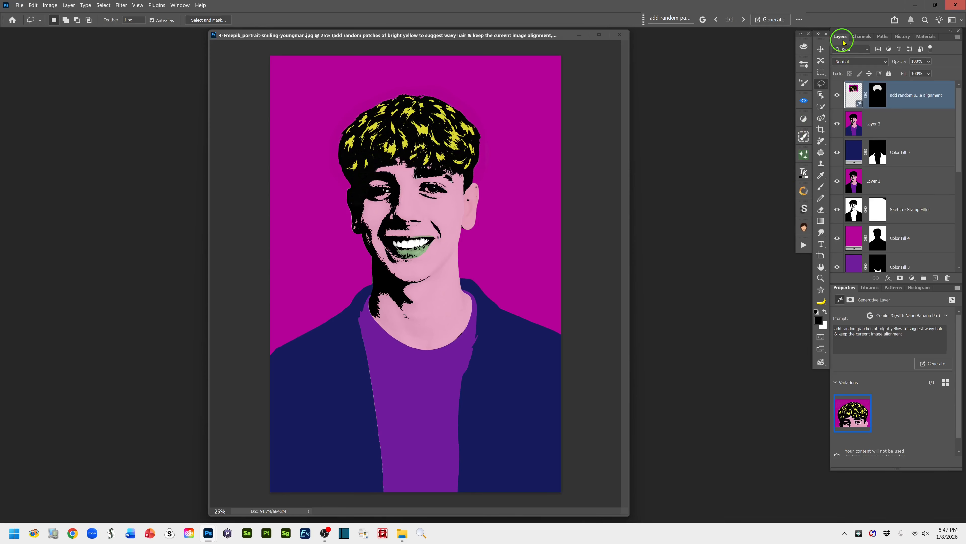
click(935, 278)
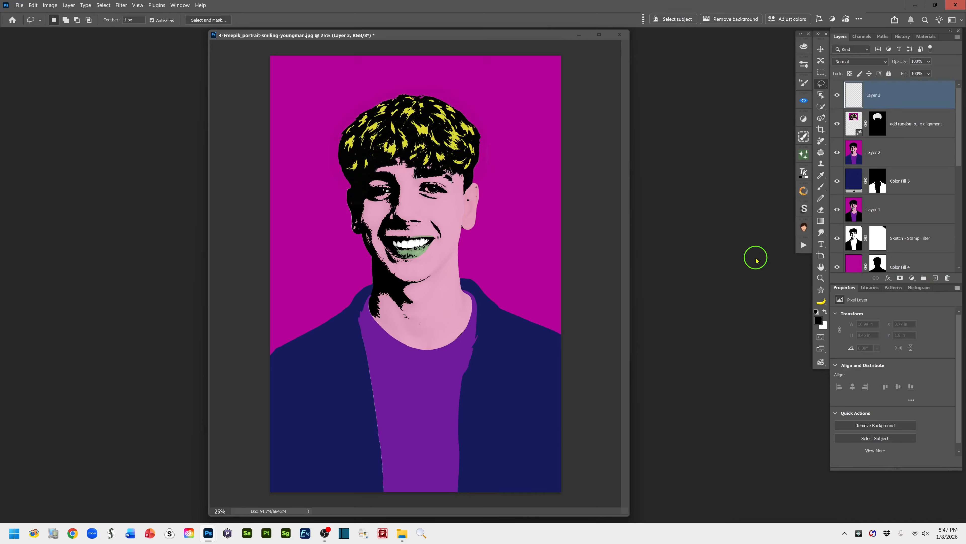
key(ctrl+shift+alt+e)
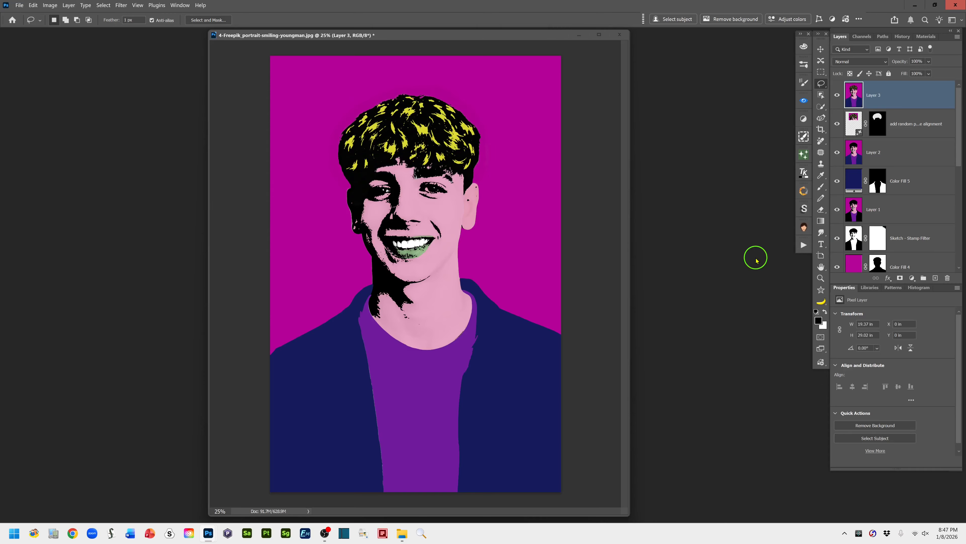
double_click(876, 96)
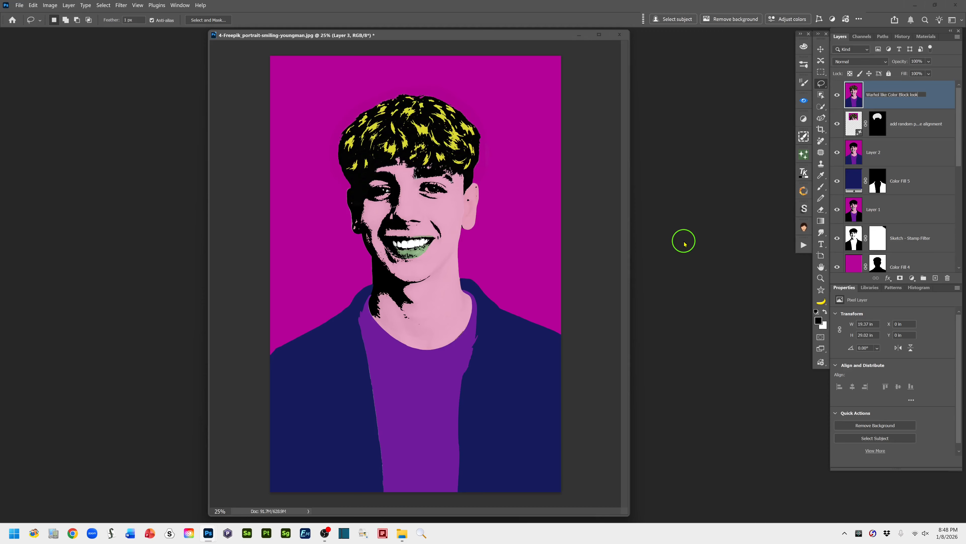
click(944, 101)
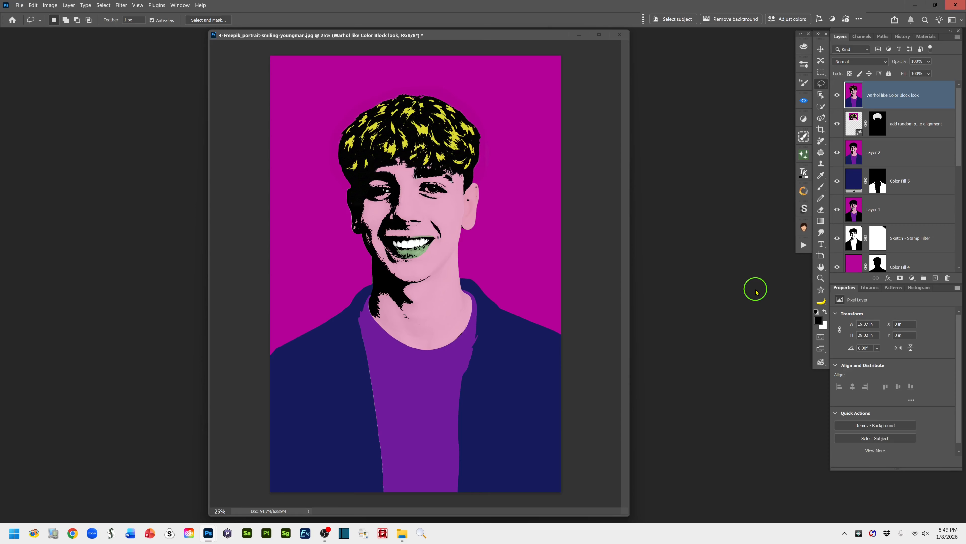
Step: Copy the skin mask from Color Fill 1 onto the "Warhol like Color Block look" layer
scroll(959, 166, down, 1)
drag(960, 166, 953, 213)
scroll(953, 213, down, 3)
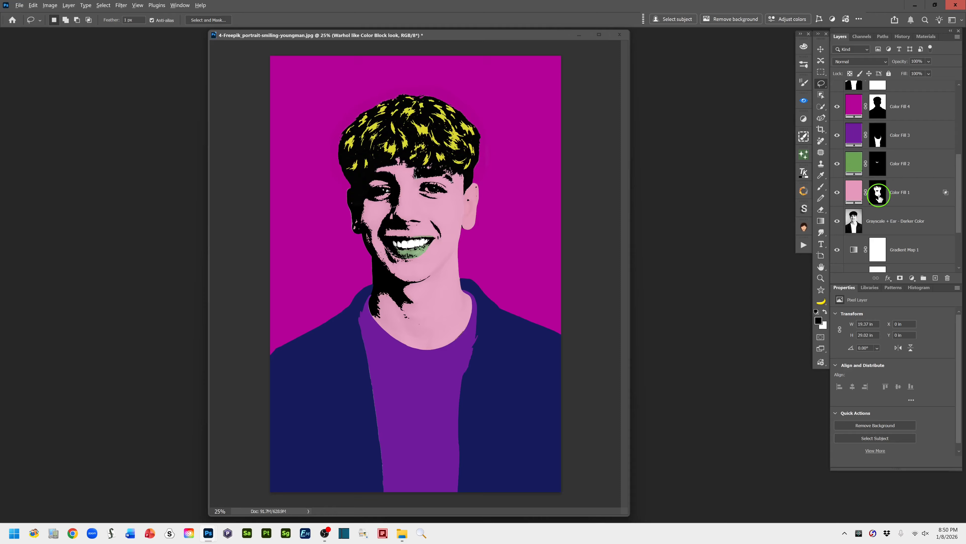
drag(878, 193, 878, 95)
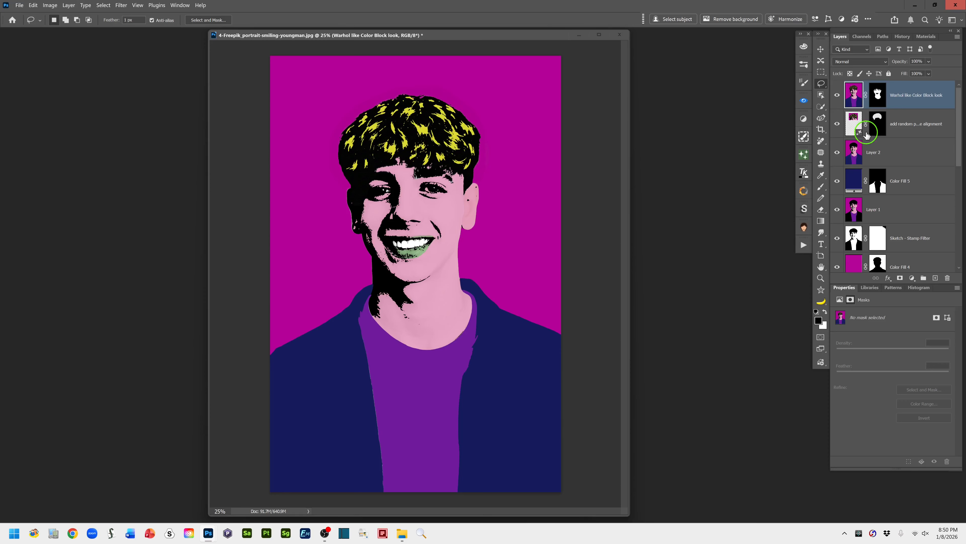
Step: Duplicate the masked "Warhol like Color Block look" layer and delete the mask from the original layer
click(854, 99)
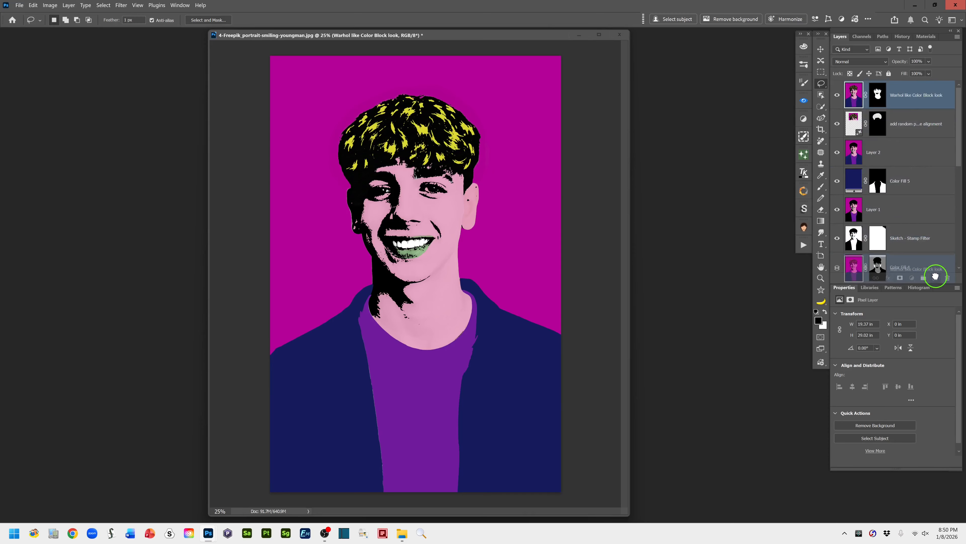
drag(936, 278, 937, 278)
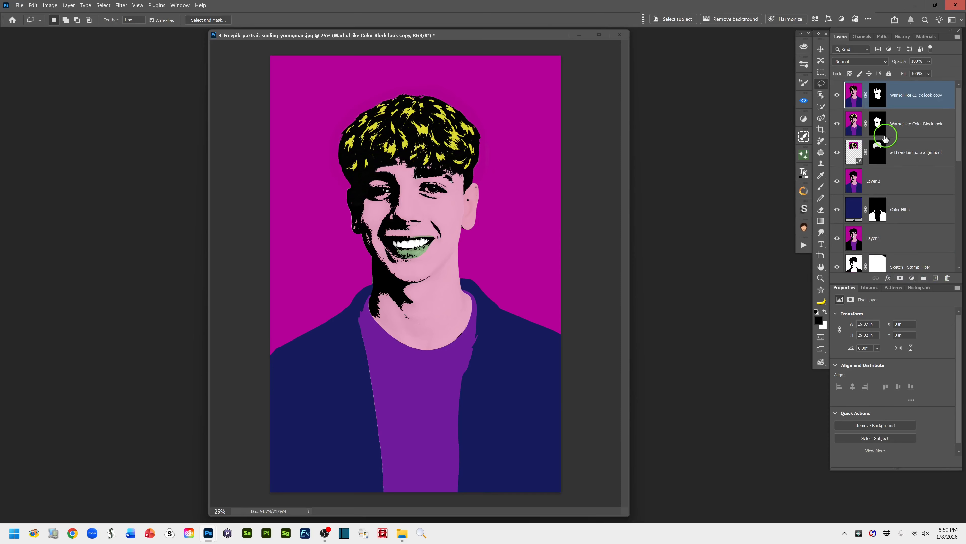
drag(882, 126, 947, 278)
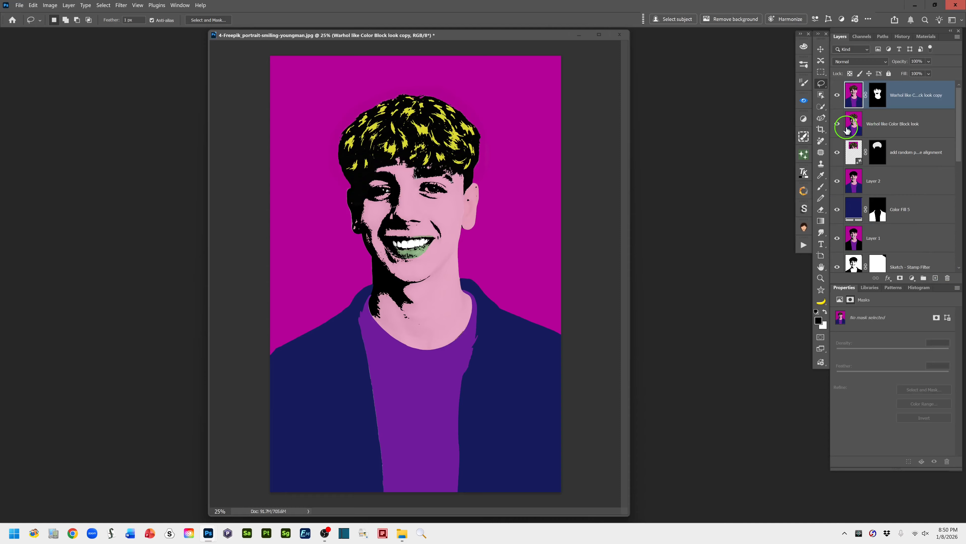
Step: Rename the masked copy of the Warhol layer as "Ben-Day Dots"
click(856, 97)
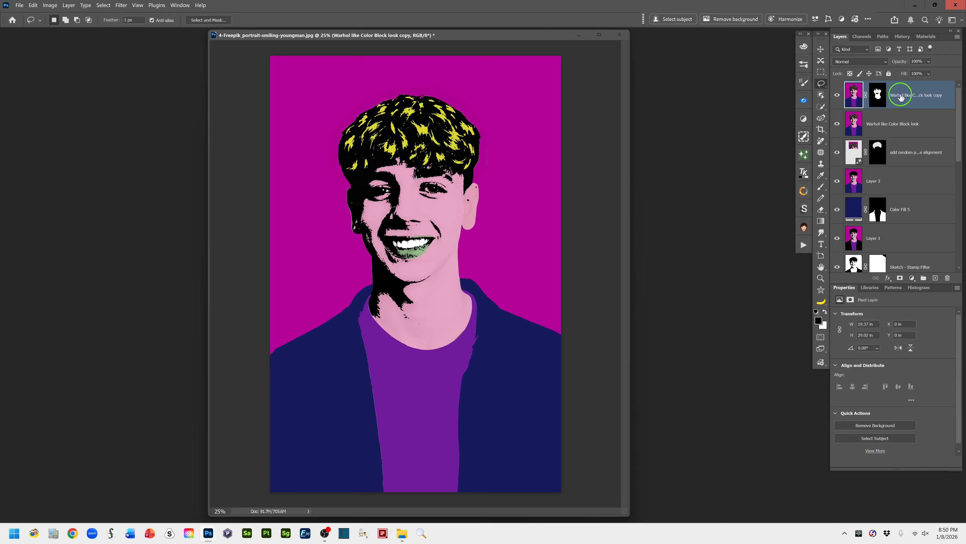
double_click(900, 97)
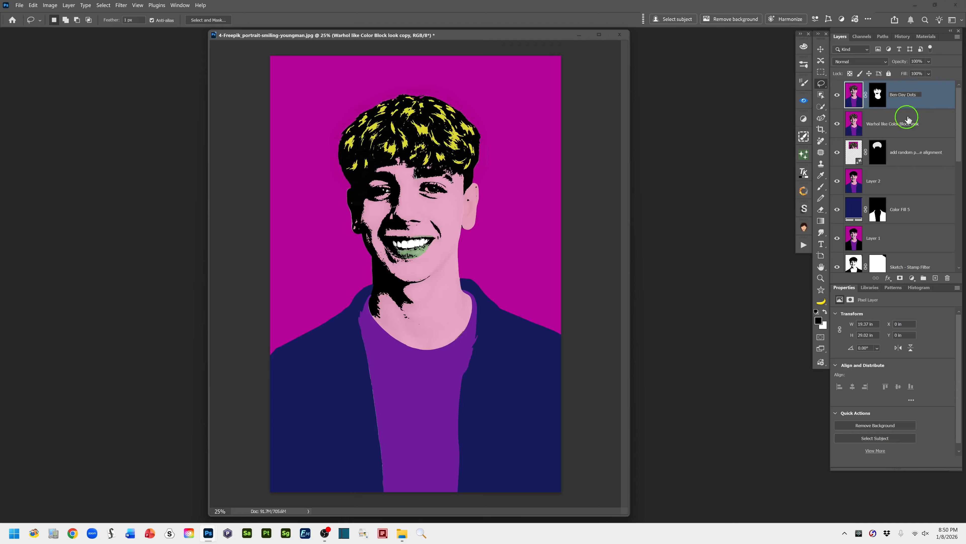
click(939, 98)
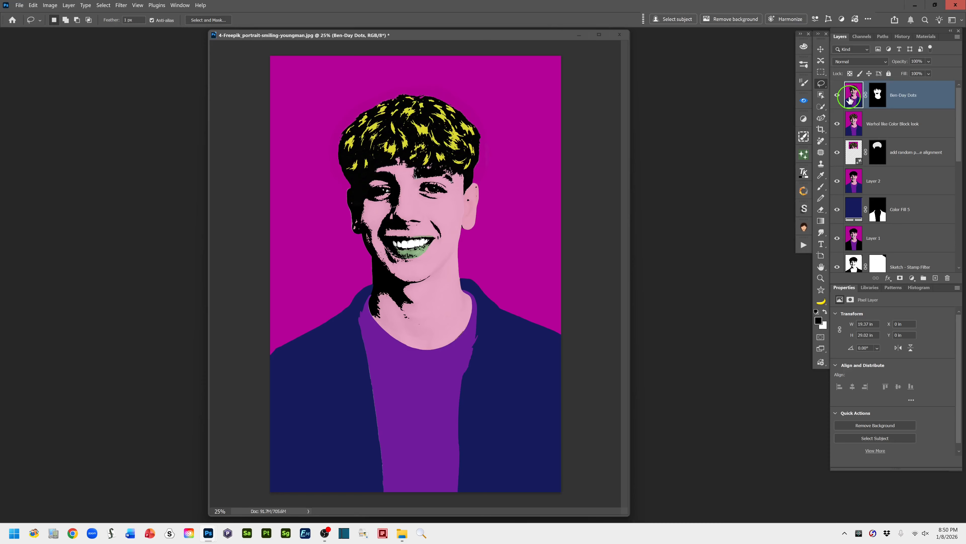
Step: Apply a Color Halftone filter to the Ben-Day Dots image with a 19-pixel maximum radius and channels 1 to 3 at 45 degrees
click(121, 7)
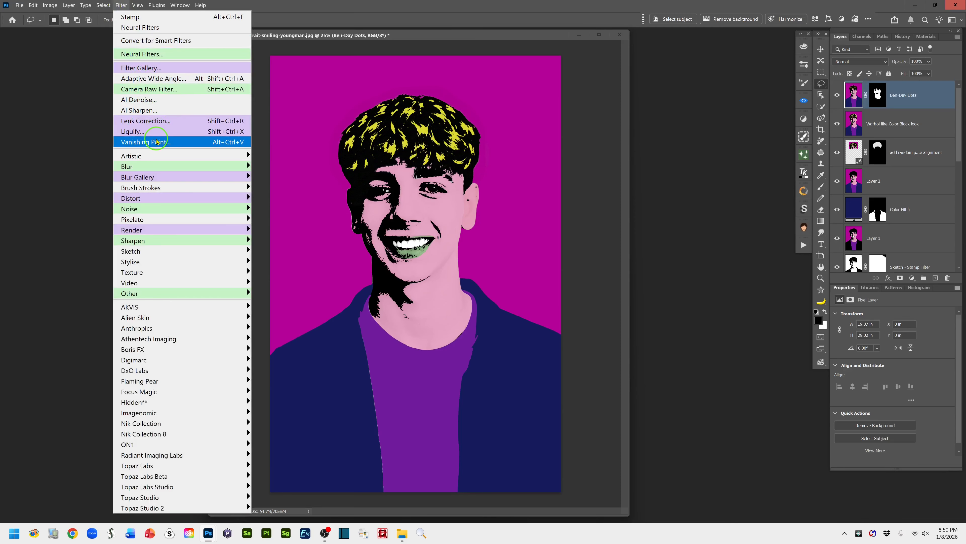
mouse_move(164, 220)
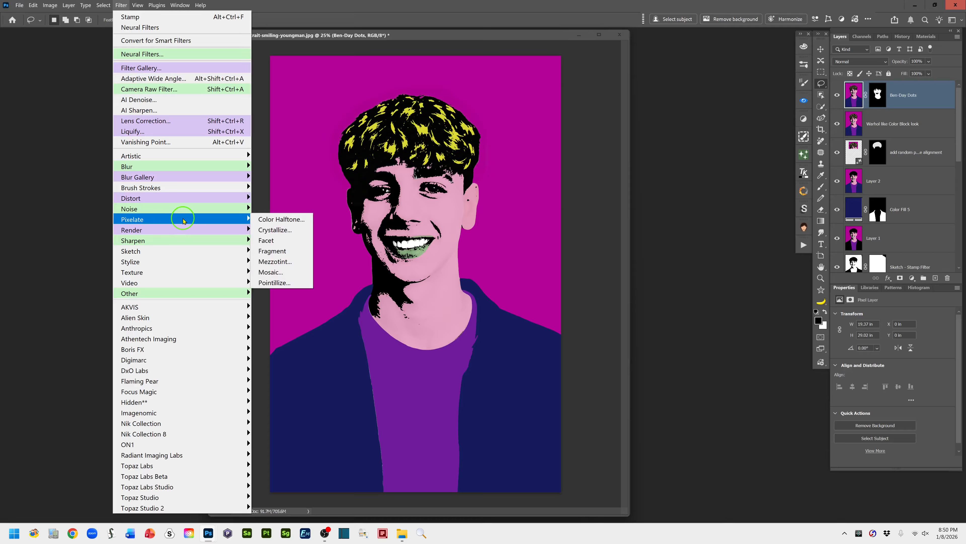
click(300, 220)
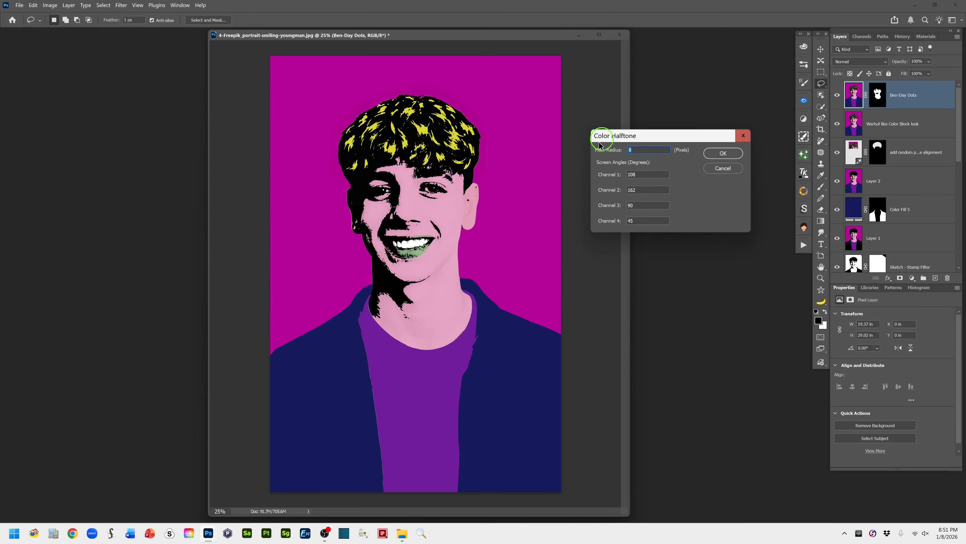
drag(667, 141, 665, 128)
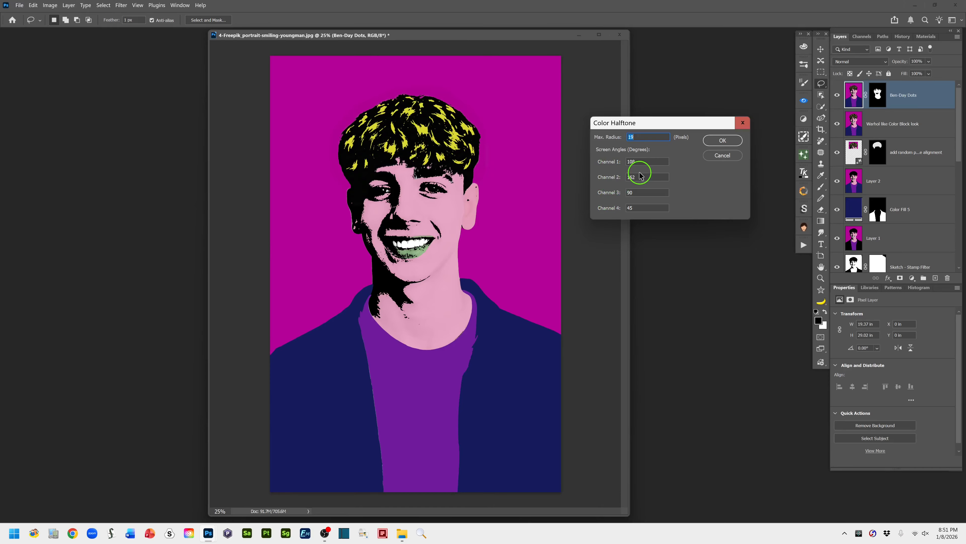
click(638, 160)
text(45)
key(Tab)
text(45)
key(Tab)
text(45)
click(718, 143)
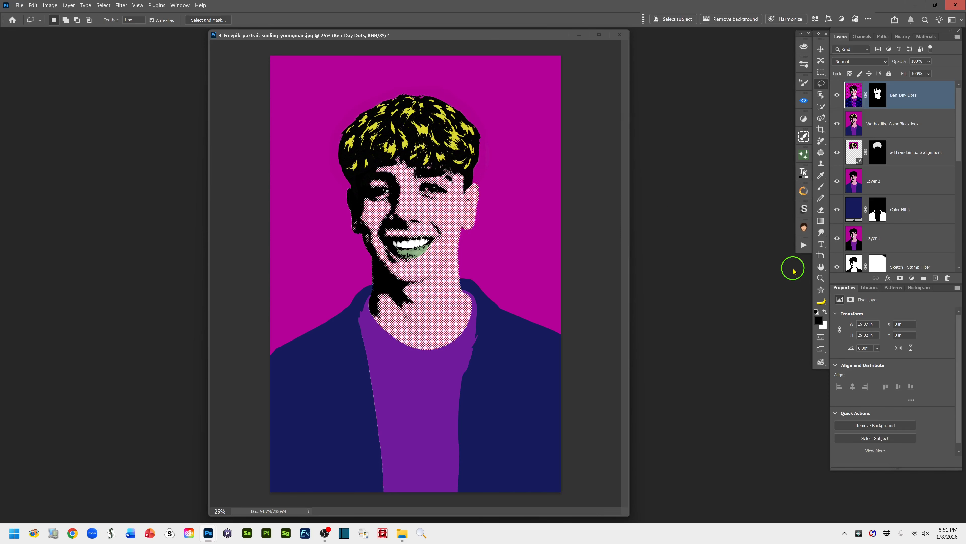
Step: Inspect the halftone dots on the face and set the Ben-Day Dots layer's blend mode to Soft Light
key(ctrl+plus)
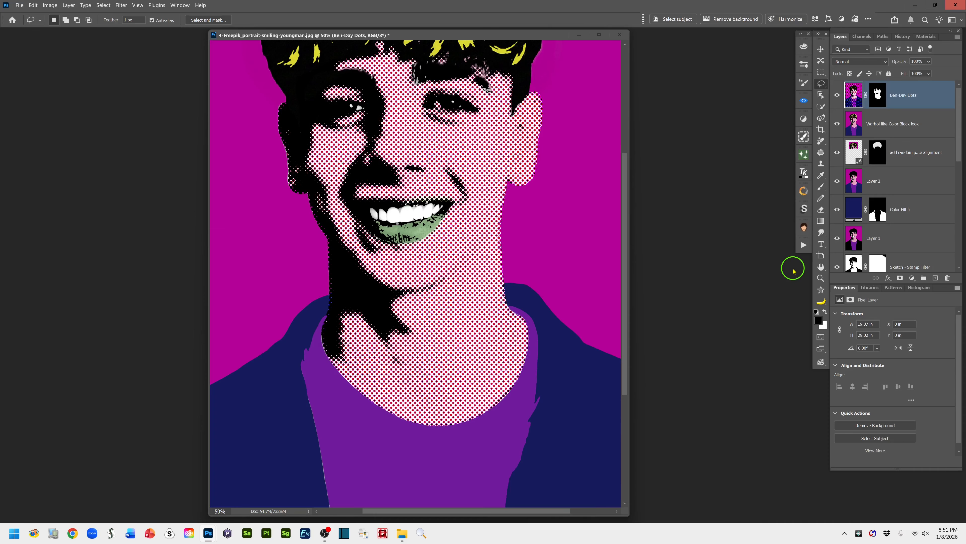
key(ctrl+minus)
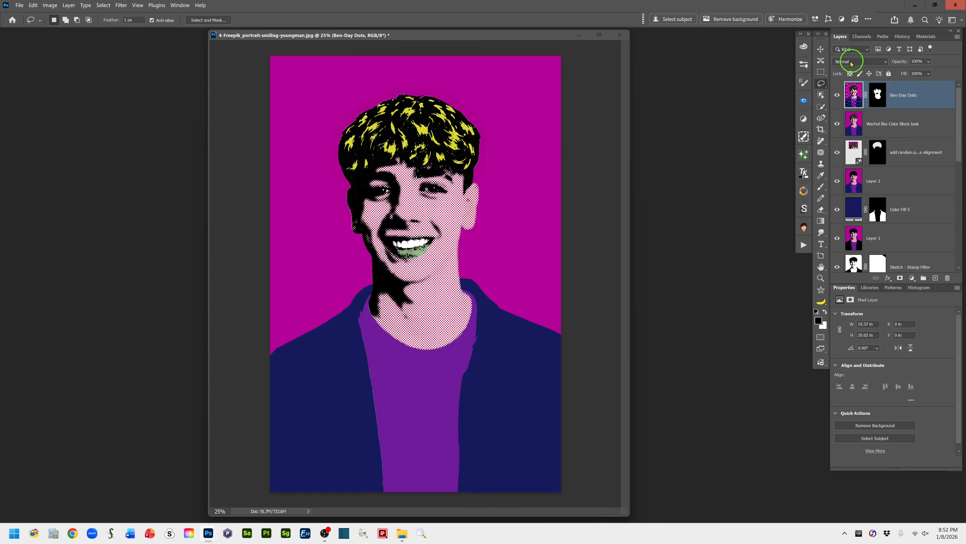
click(885, 63)
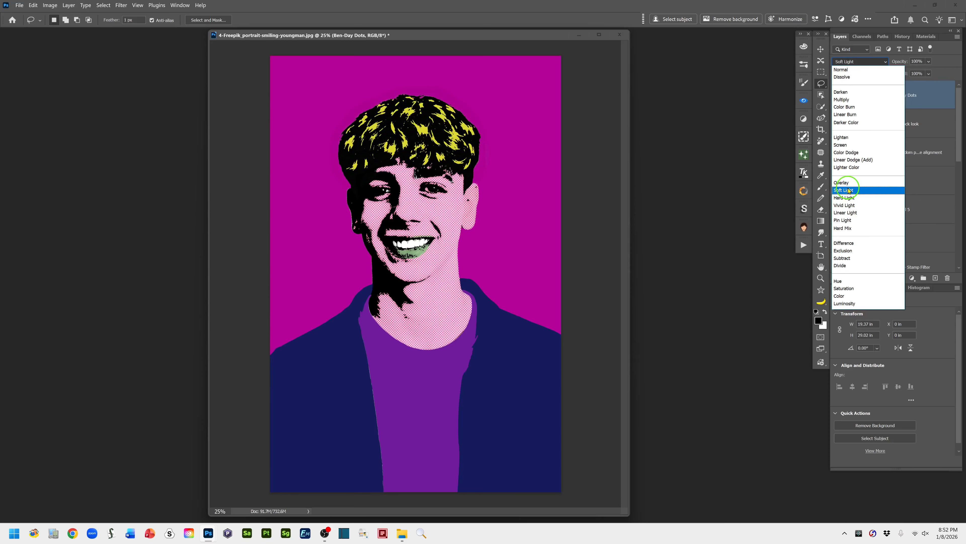
click(849, 193)
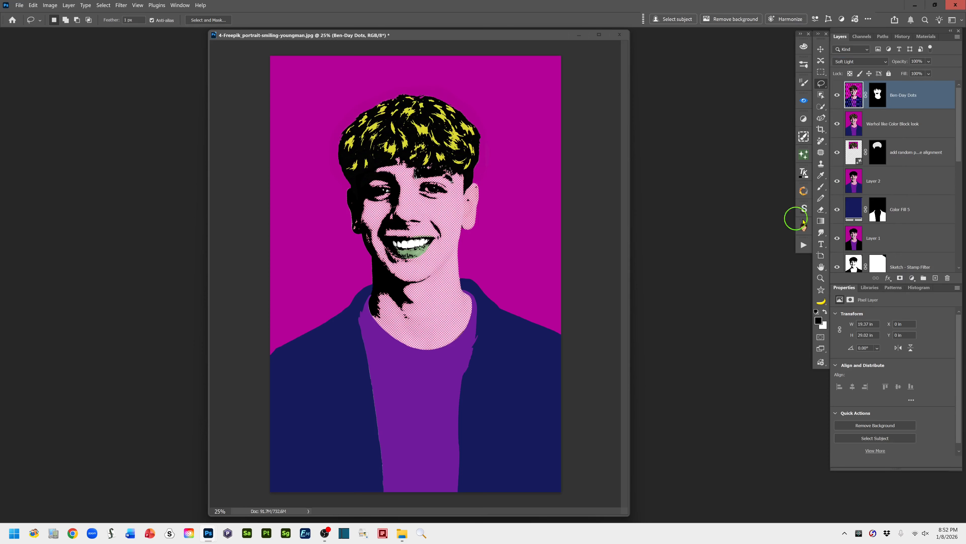
Step: Compare the portrait with the original Background photo, and with the layers from Ben-Day Dots down to Color Fill 5 hidden
scroll(960, 166, down, 1)
drag(960, 166, 956, 281)
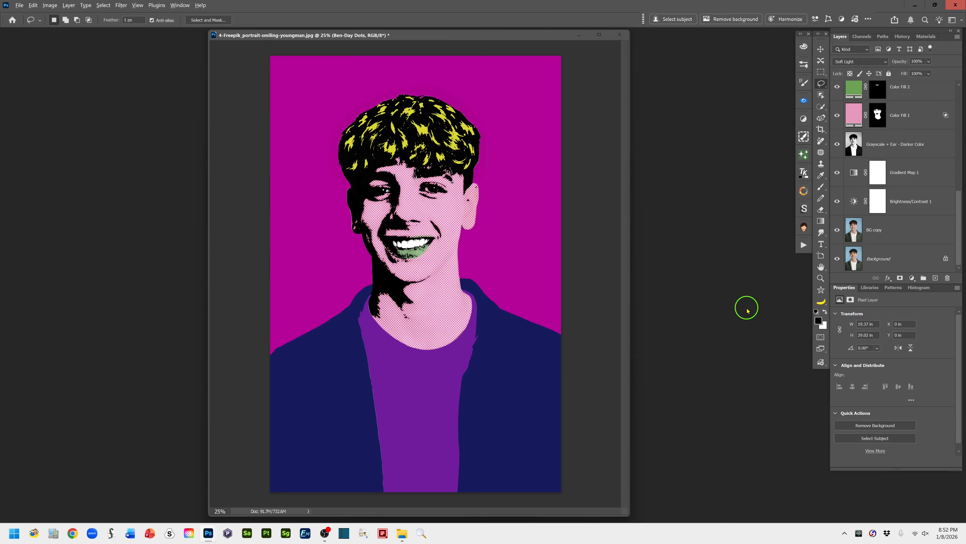
alt+click(837, 259)
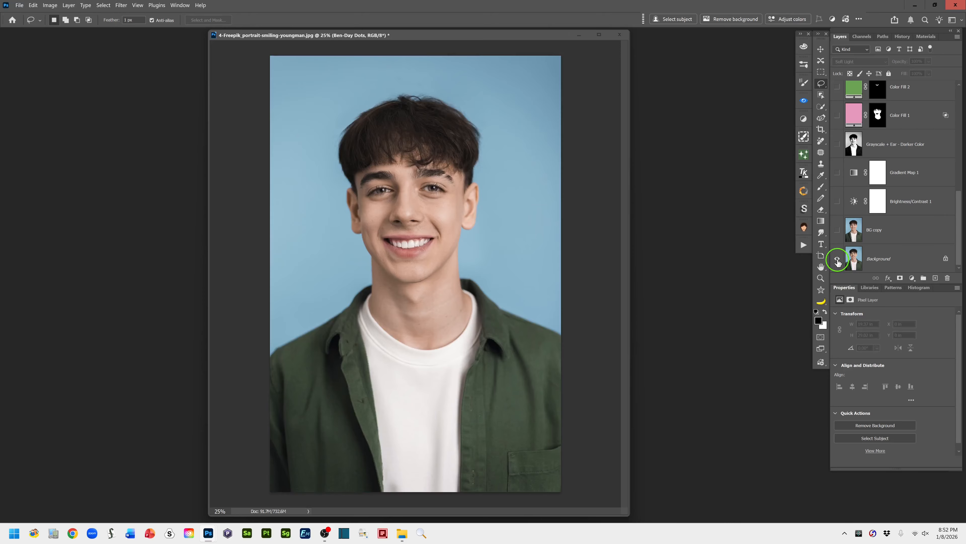
alt+click(837, 258)
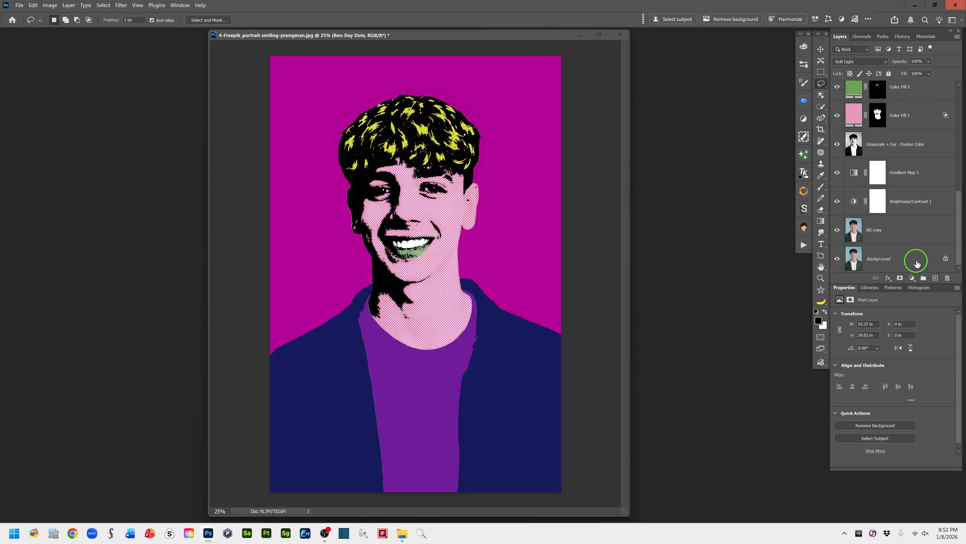
drag(959, 247, 962, 90)
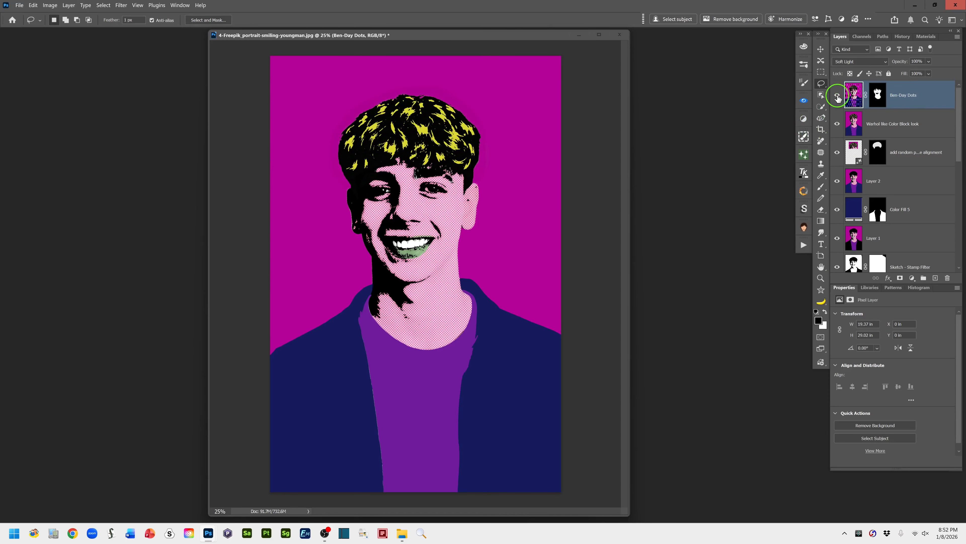
drag(838, 96, 837, 124)
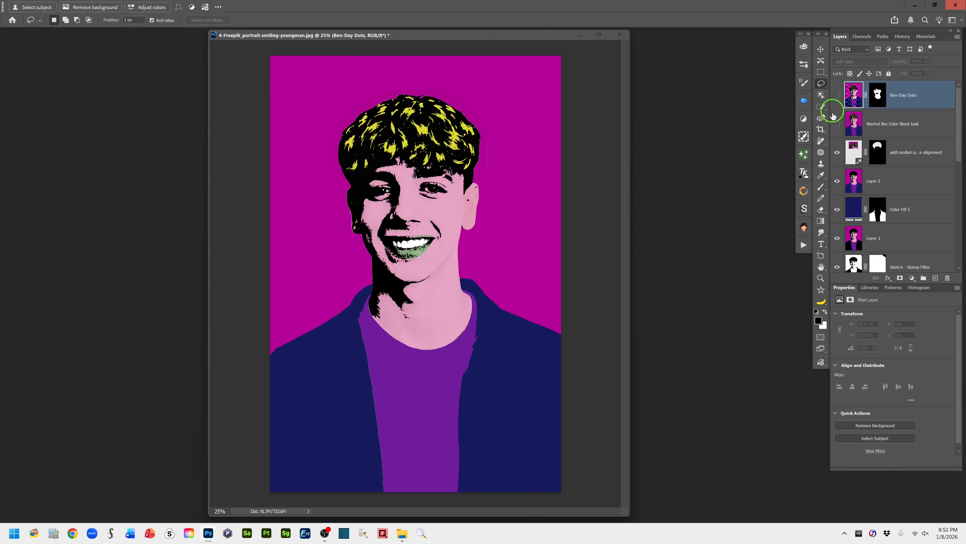
drag(837, 149, 837, 212)
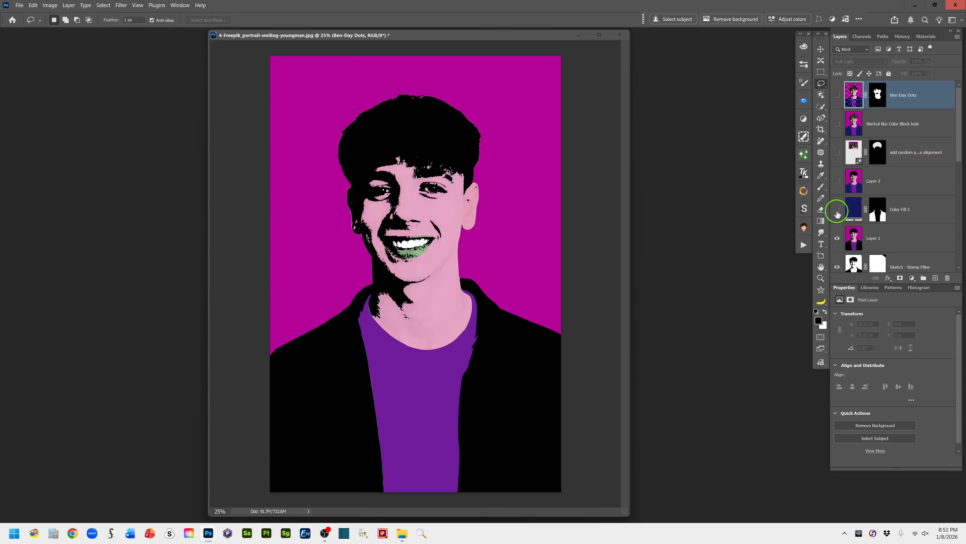
drag(837, 212, 837, 88)
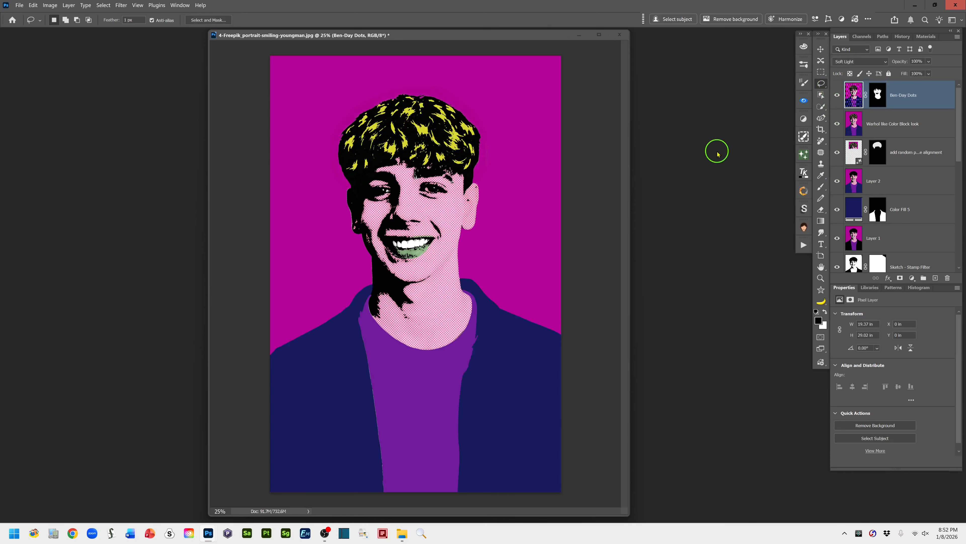